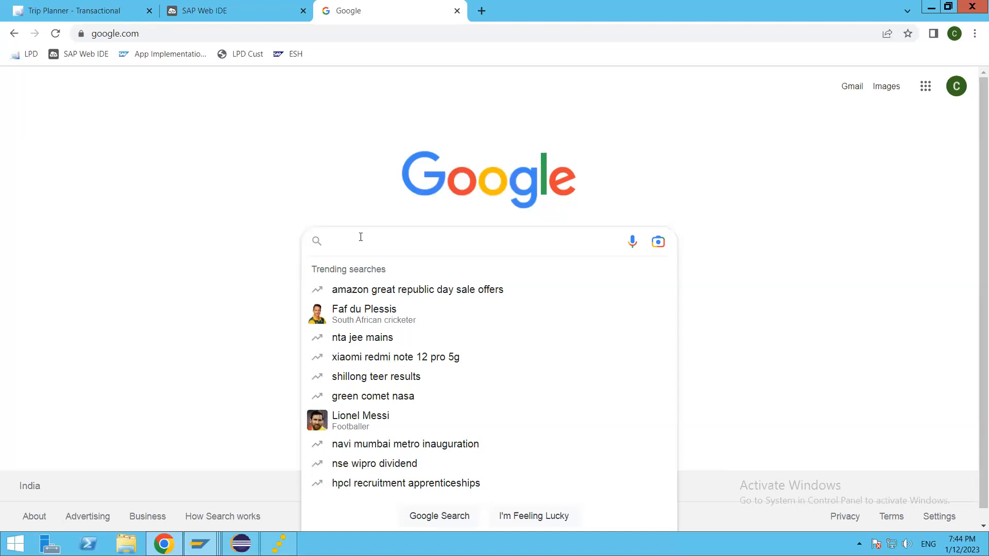
Search Google for 'sap btp cockpit' and open the SAP BTP Cockpit welcome page.
type("SAP")
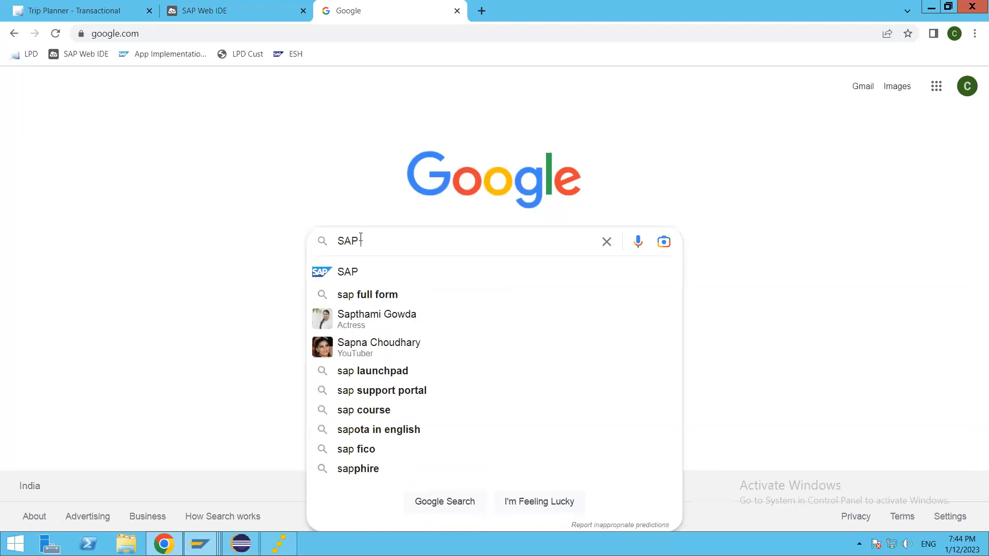
type(" btp")
key("Down")
key("Return")
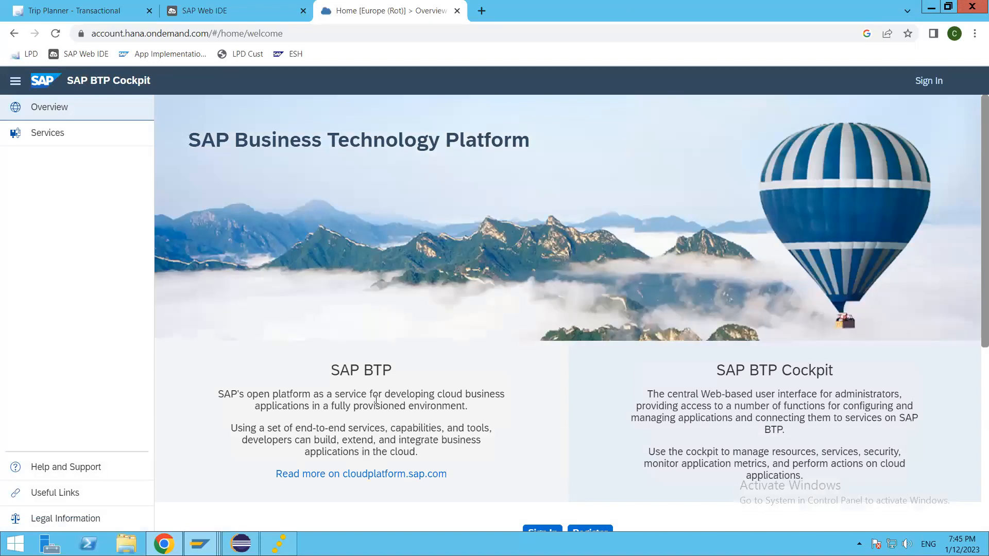
Sign in to SAP BTP Cockpit with the SAP account e-mail and password.
scroll(444, 354, "down", 1)
scroll(464, 370, "down", 1)
left_click(538, 405)
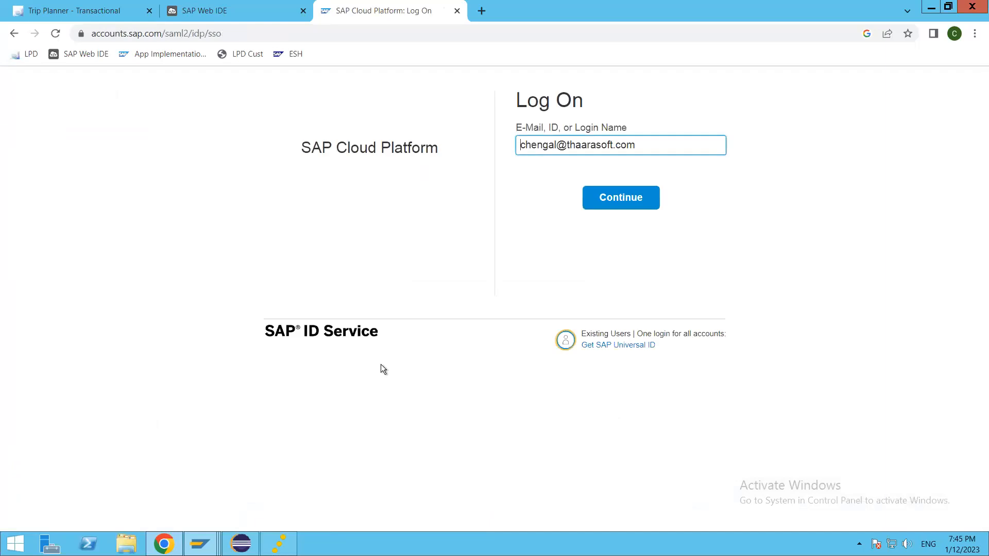
left_click(635, 199)
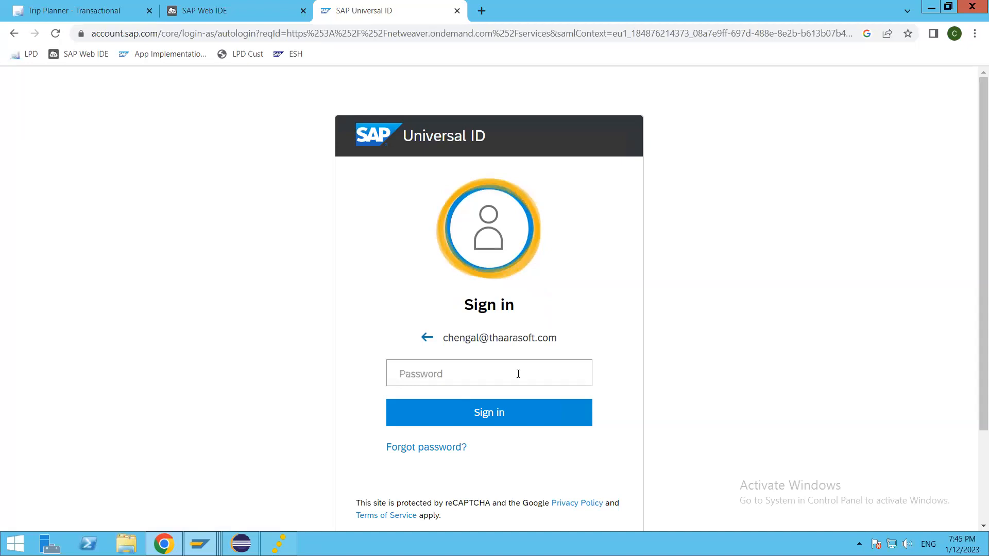
left_click(497, 372)
type("•••••••")
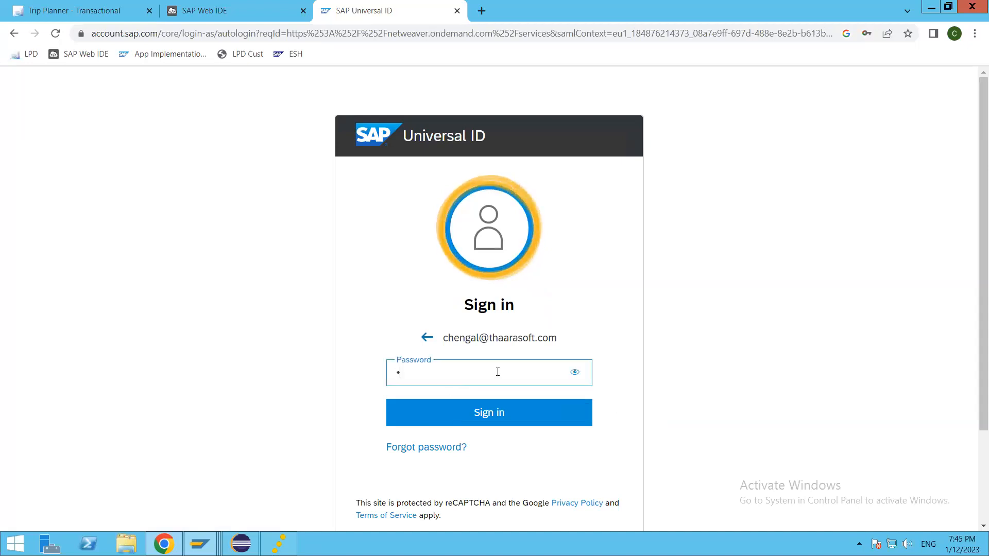
type("•••••")
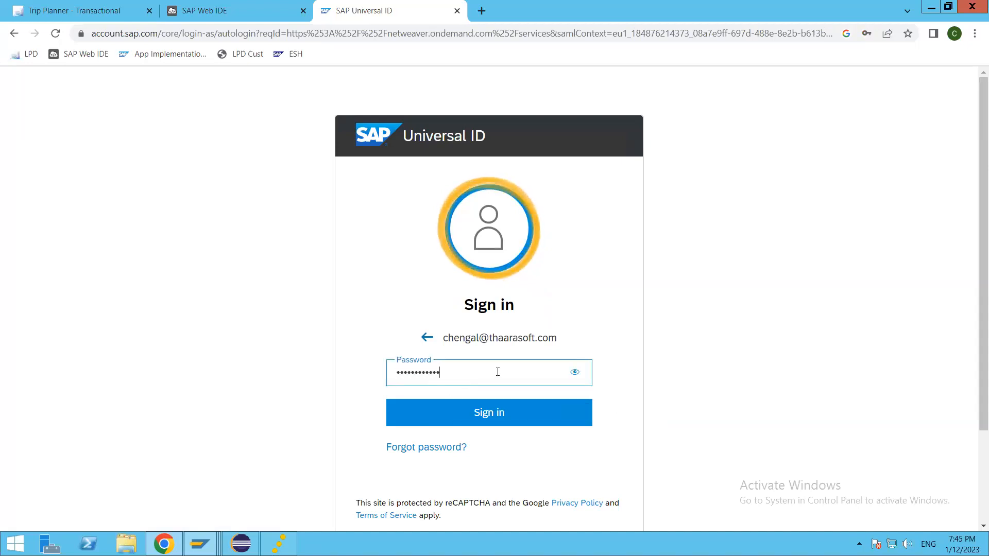
key("Return")
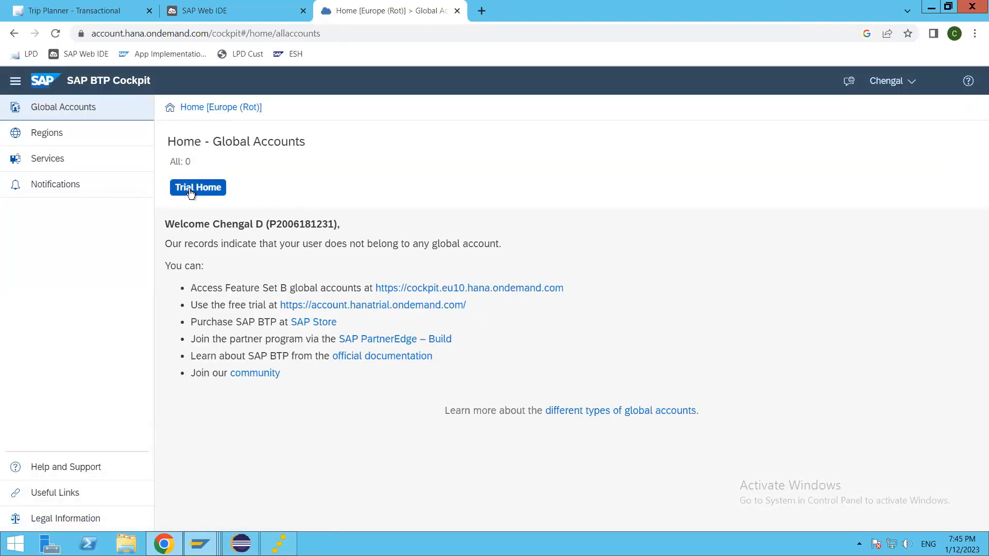
Go from Trial Home into the trial subaccount and view its instances and subscriptions.
left_click(189, 190)
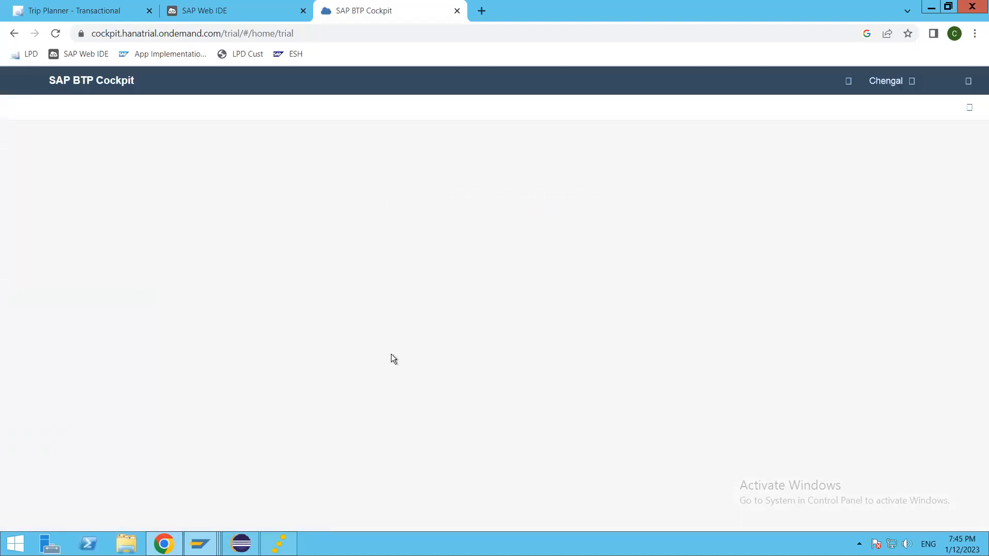
left_click(479, 202)
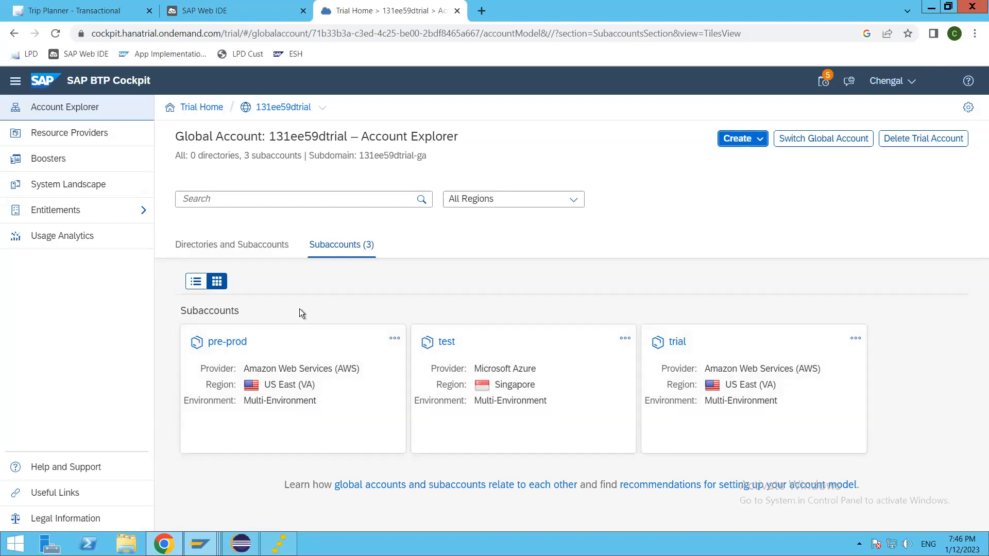
left_click(676, 344)
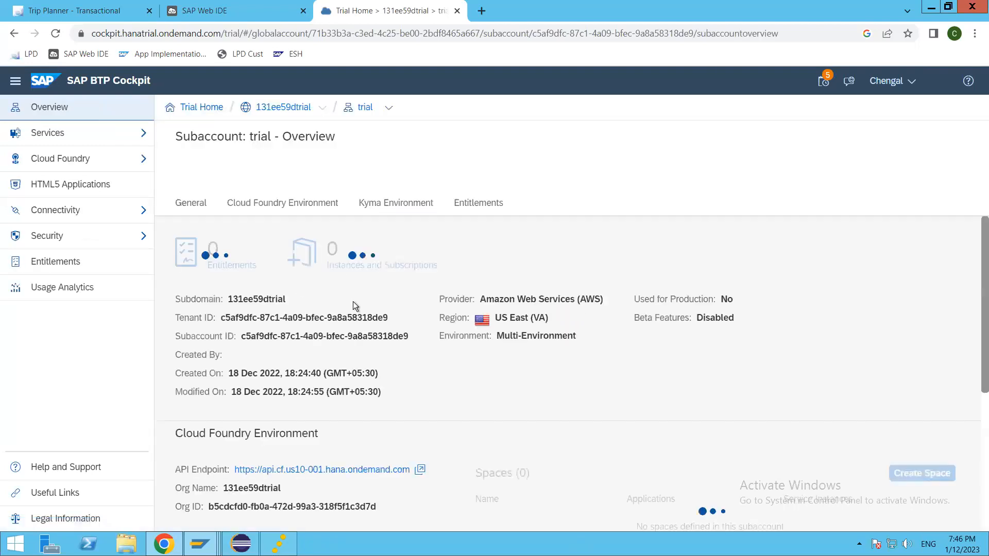
left_click(82, 134)
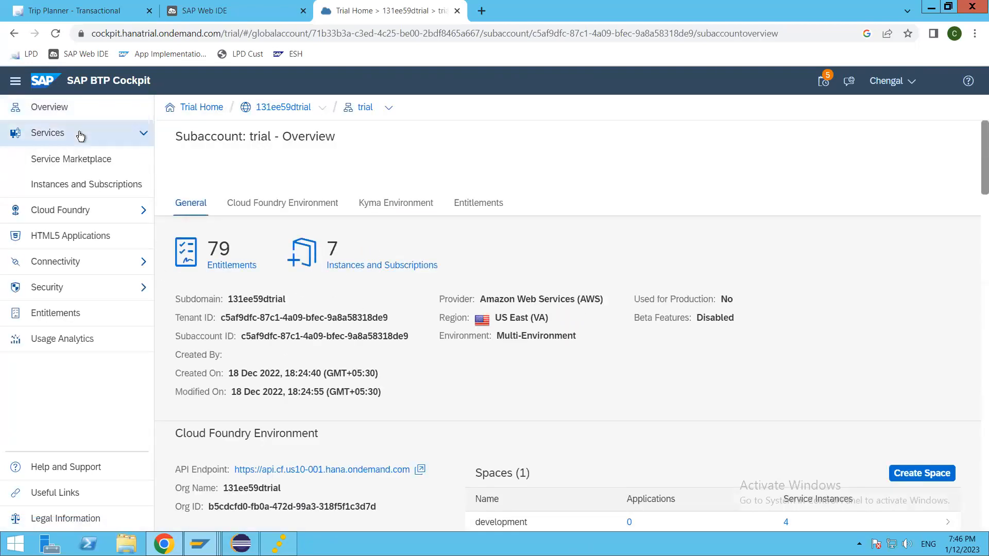
left_click(65, 188)
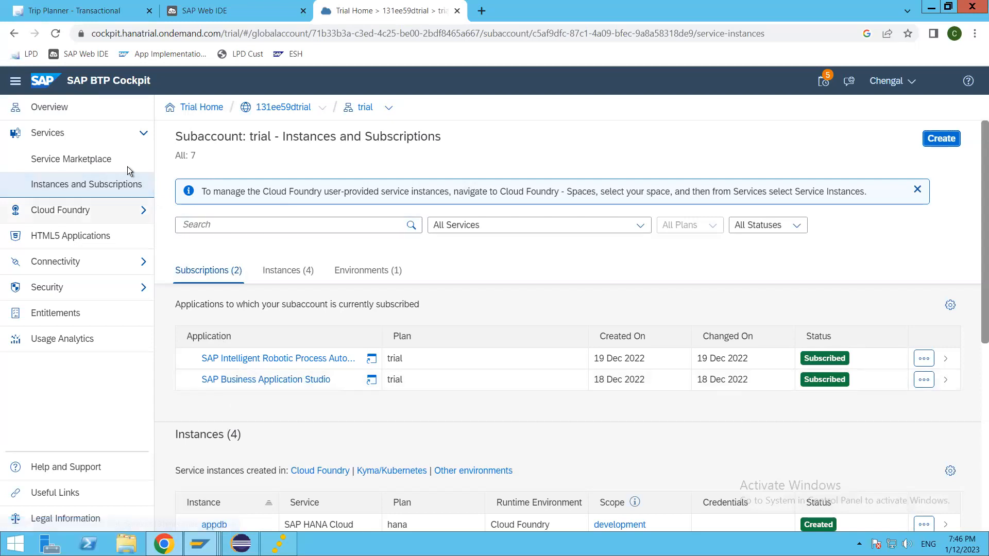
Search the Service Marketplace for 'abap' and begin creating an ABAP environment instance.
left_click(68, 160)
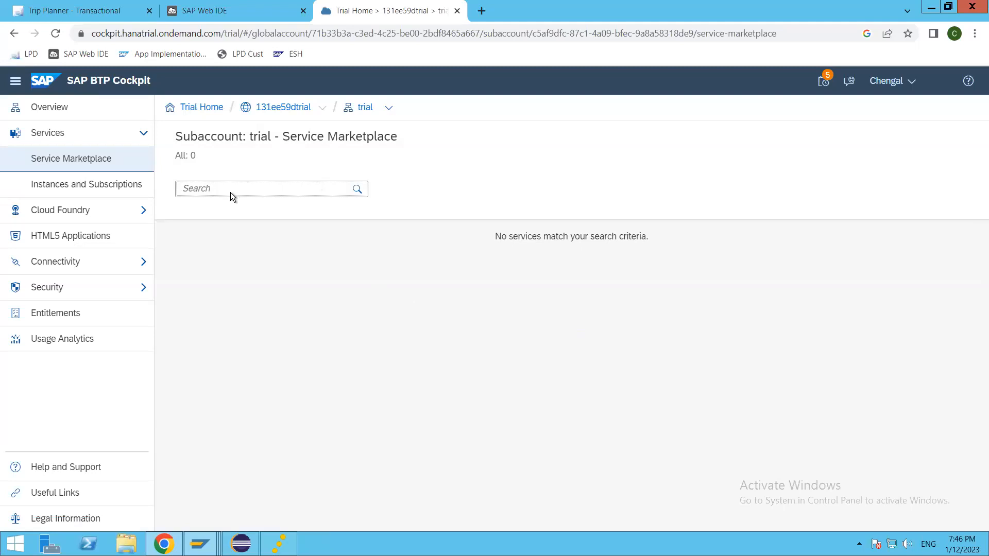
left_click(231, 189)
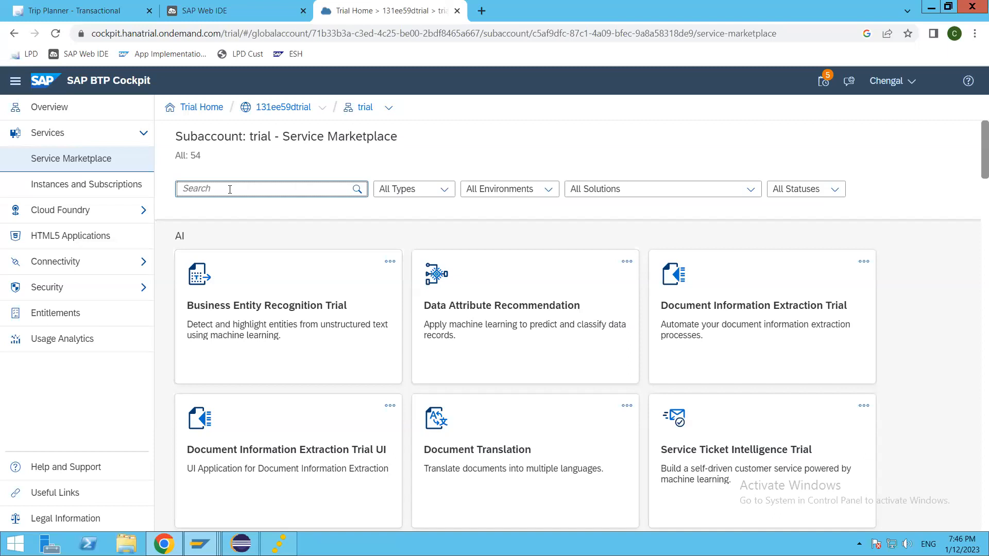
type("abap")
left_click(256, 344)
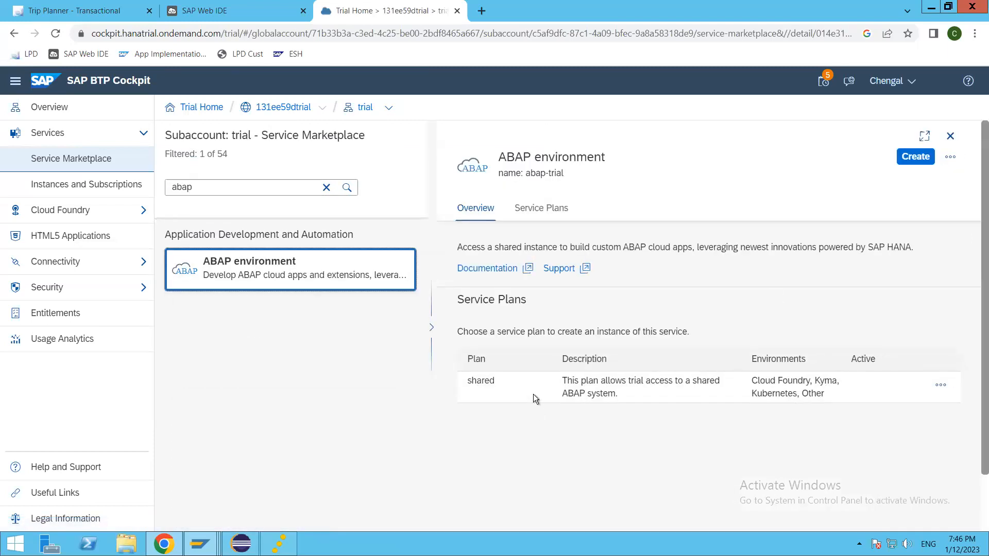
left_click(915, 157)
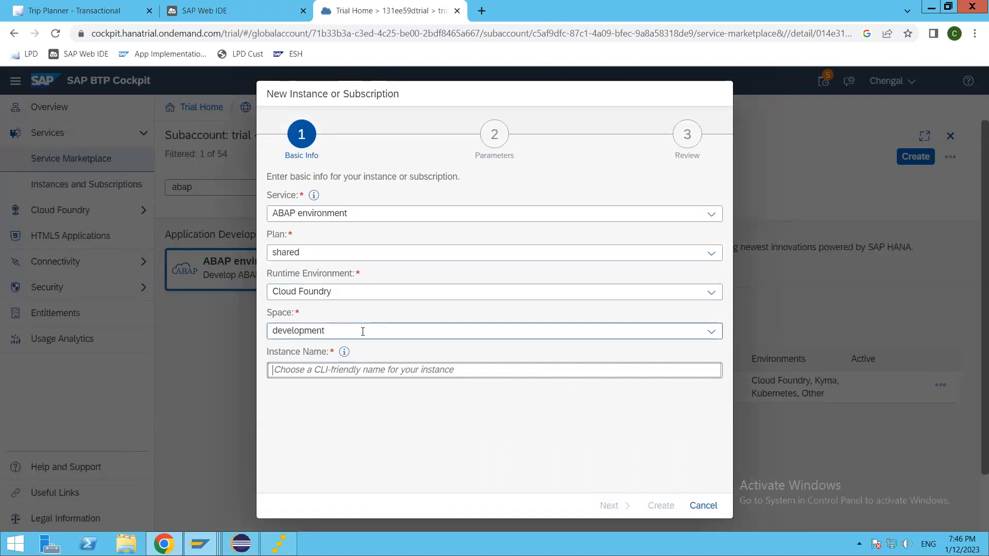
Keep the development space and name the new instance thaara-abap.
left_click(713, 332)
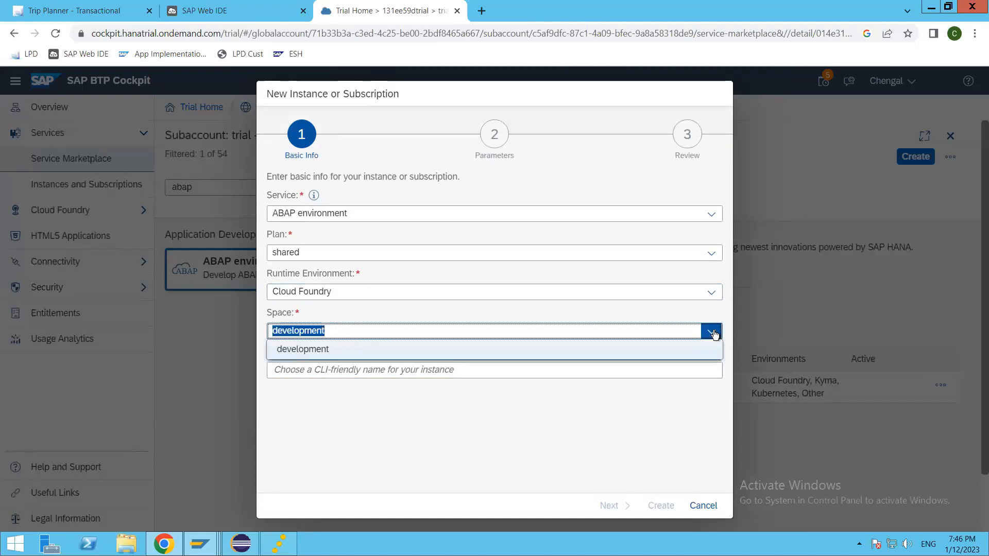
left_click(713, 332)
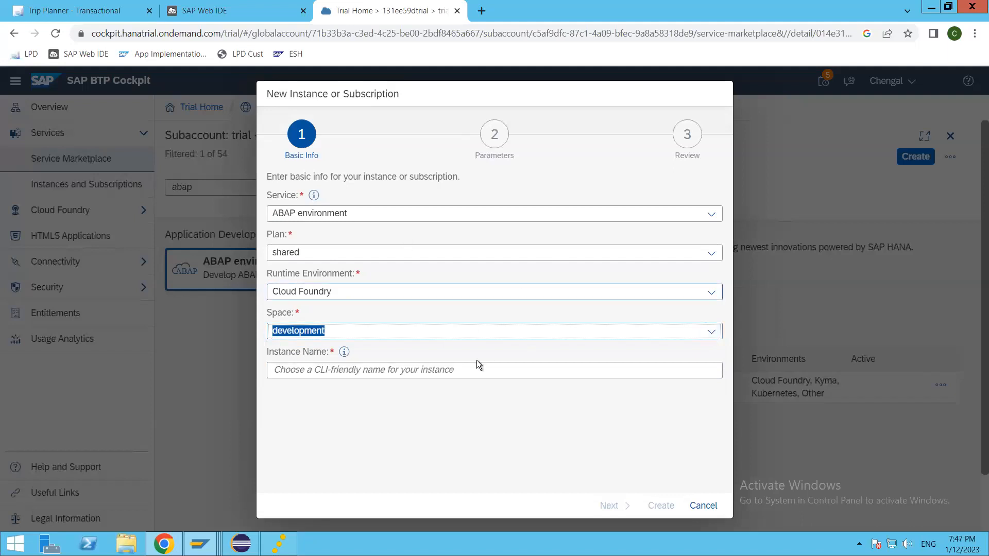
left_click(449, 370)
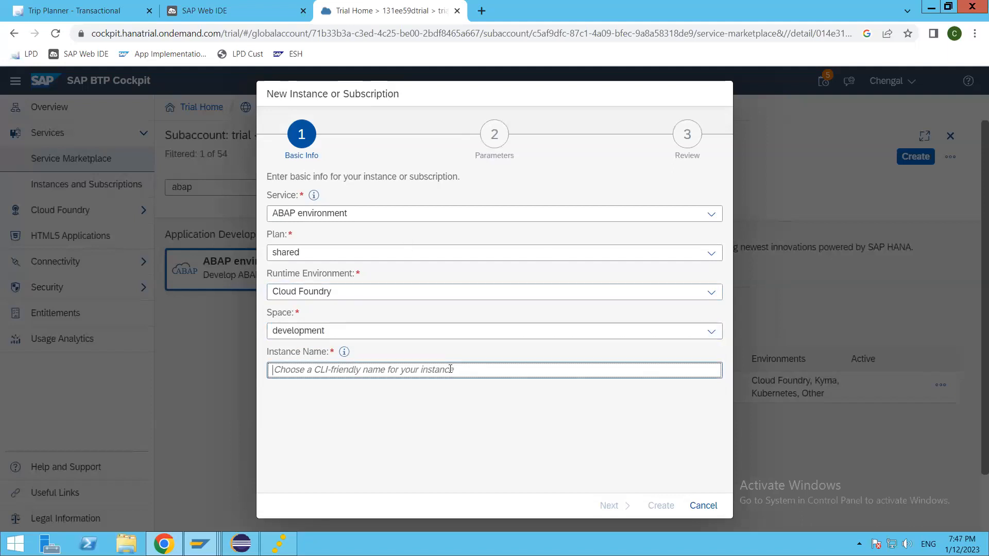
type("tha")
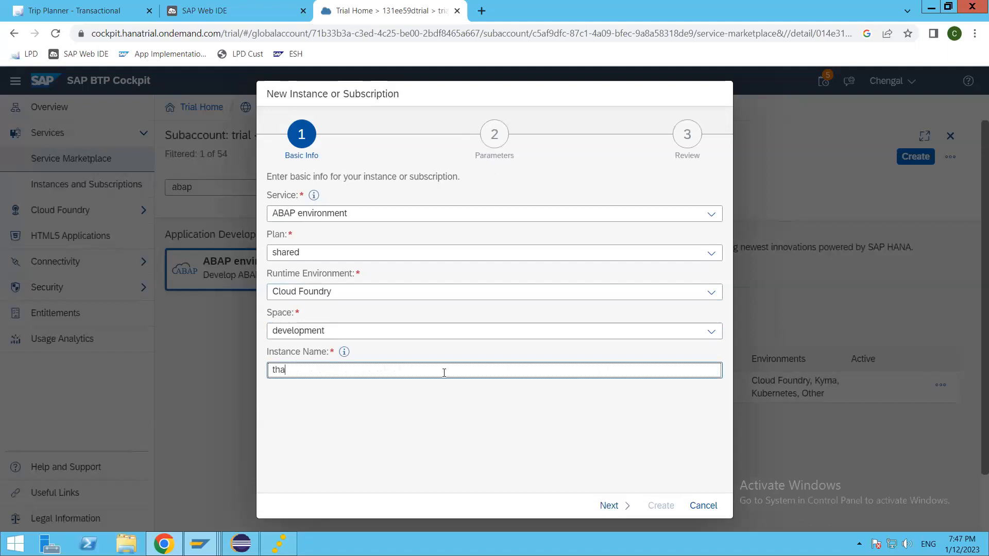
type("ara-abap")
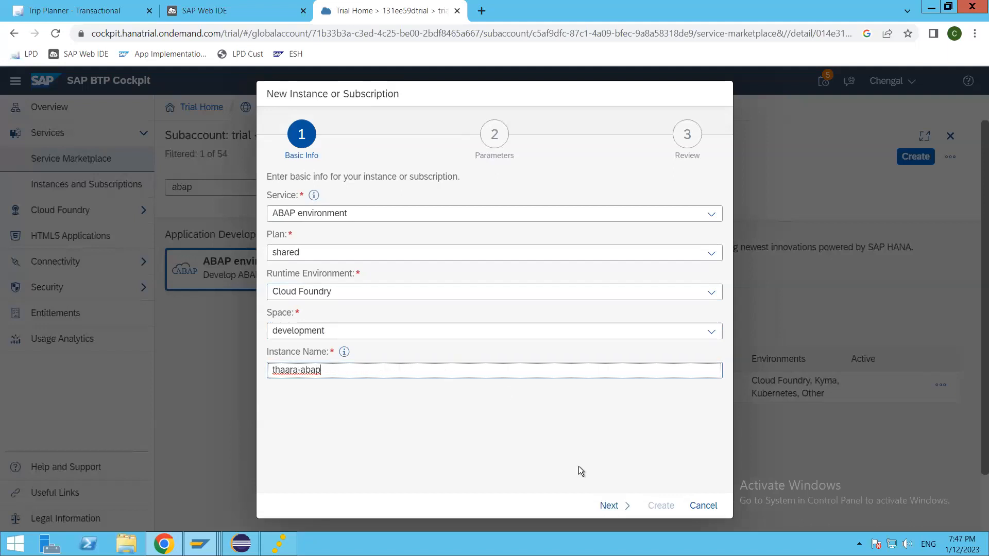
left_click(614, 506)
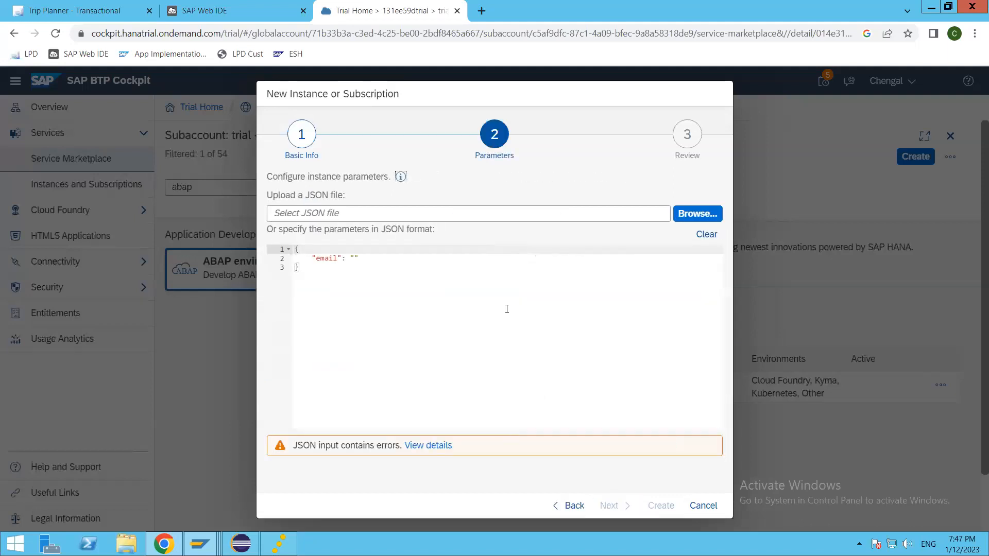
Fill in the admin e-mail parameter, review, and create the instance.
left_click(355, 259)
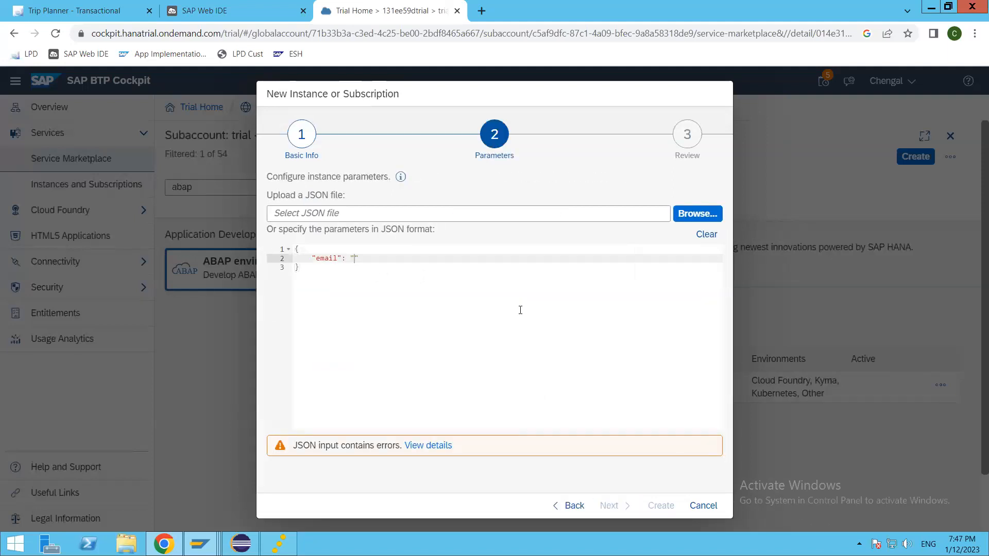
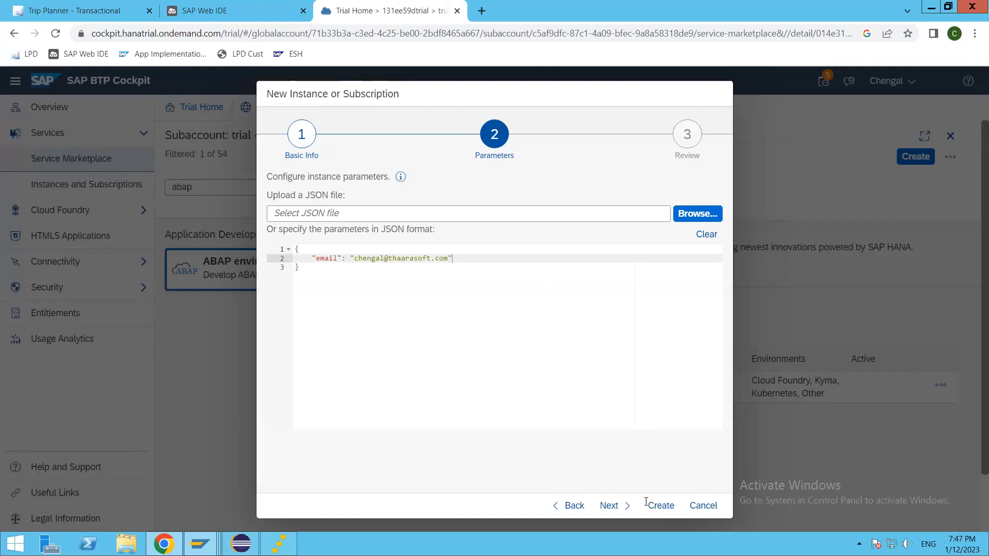
left_click(626, 505)
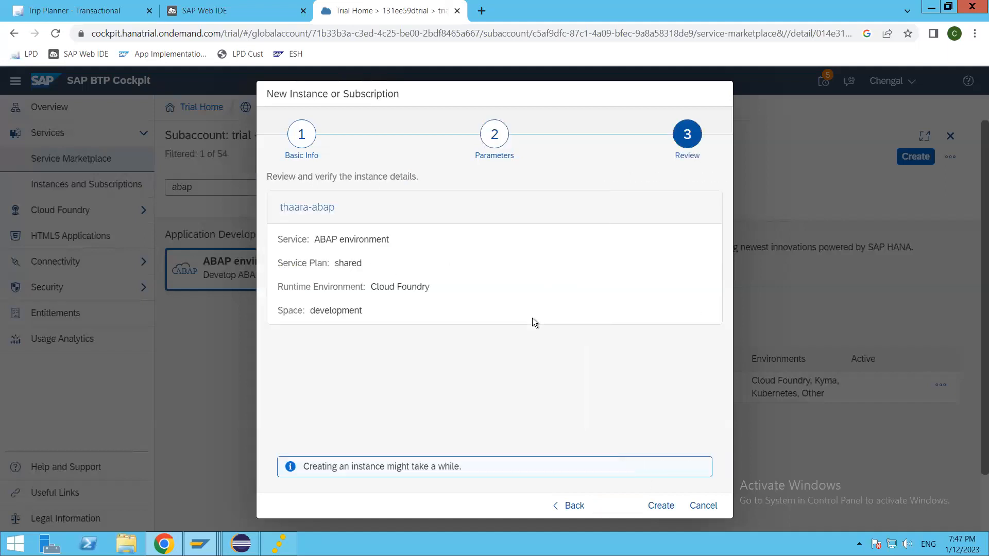
left_click(662, 507)
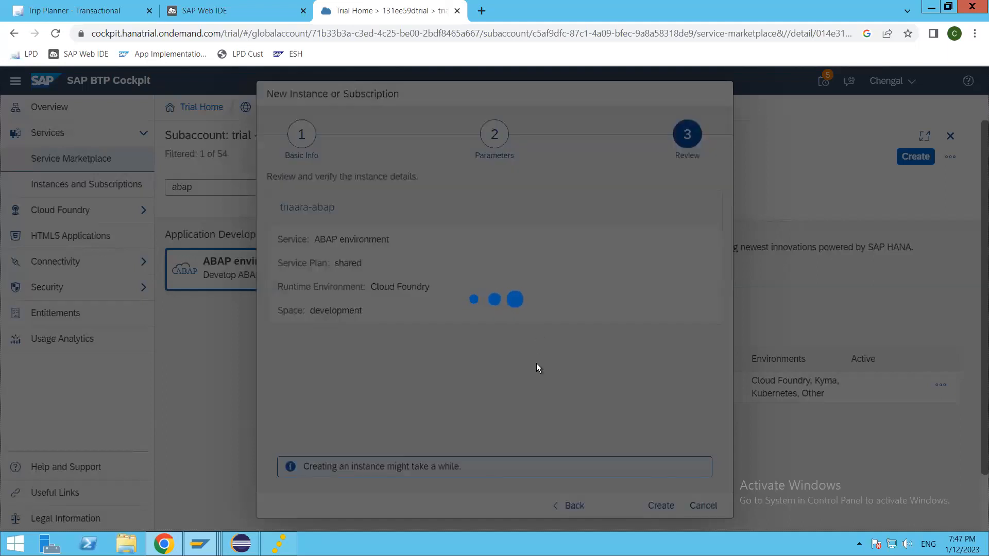
Open the development space from the subaccount overview and list its service instances, including thaara-abap.
left_click(592, 337)
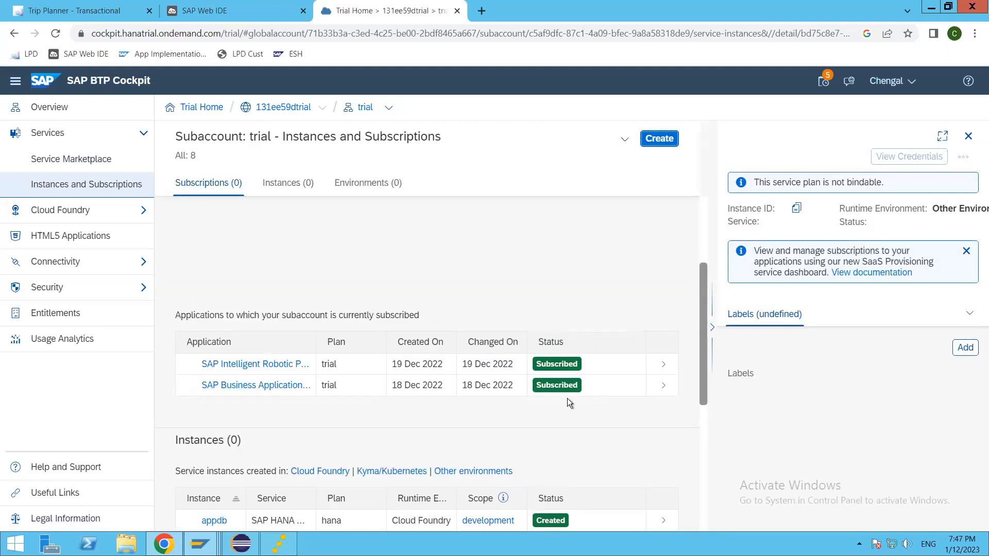
scroll(567, 391, "down", 3)
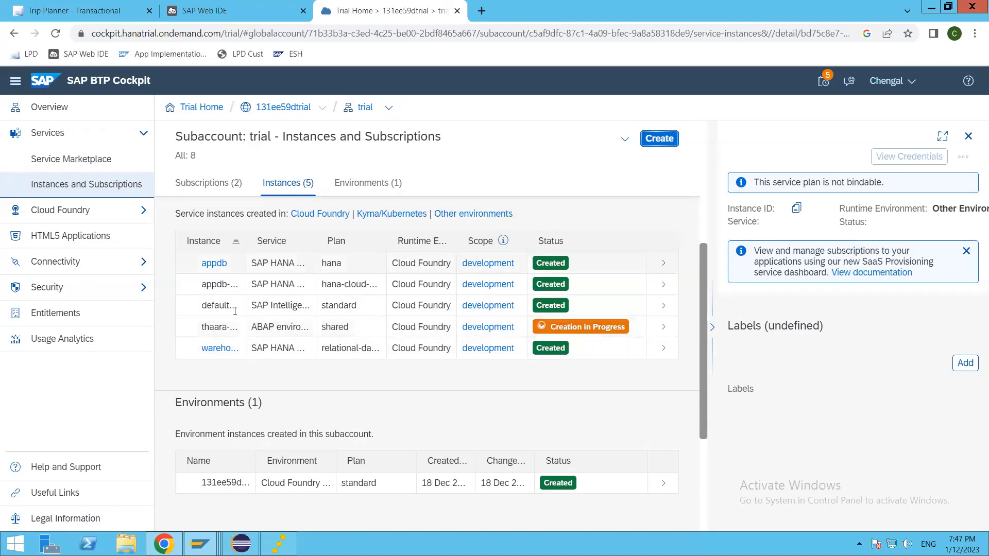
left_click(49, 108)
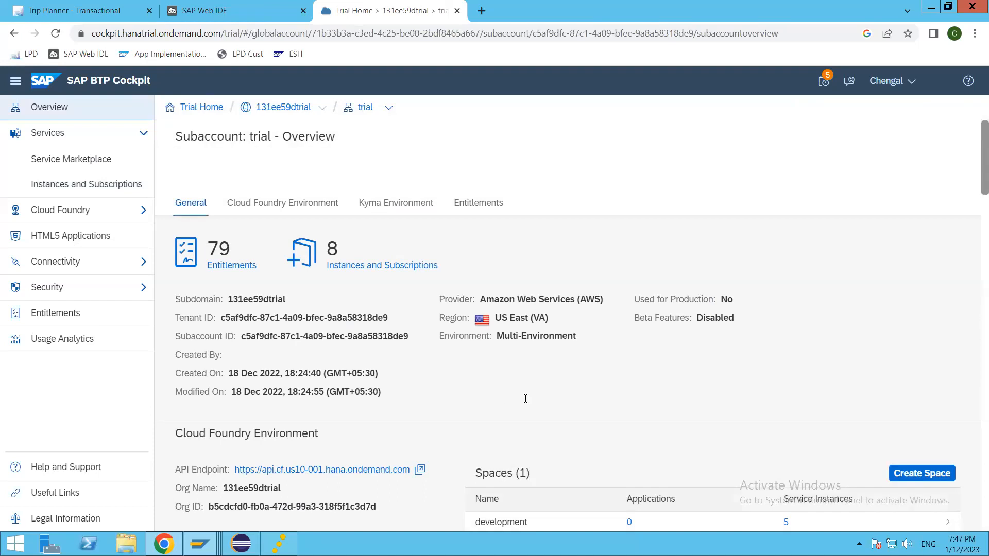
scroll(749, 384, "down", 3)
left_click(497, 332)
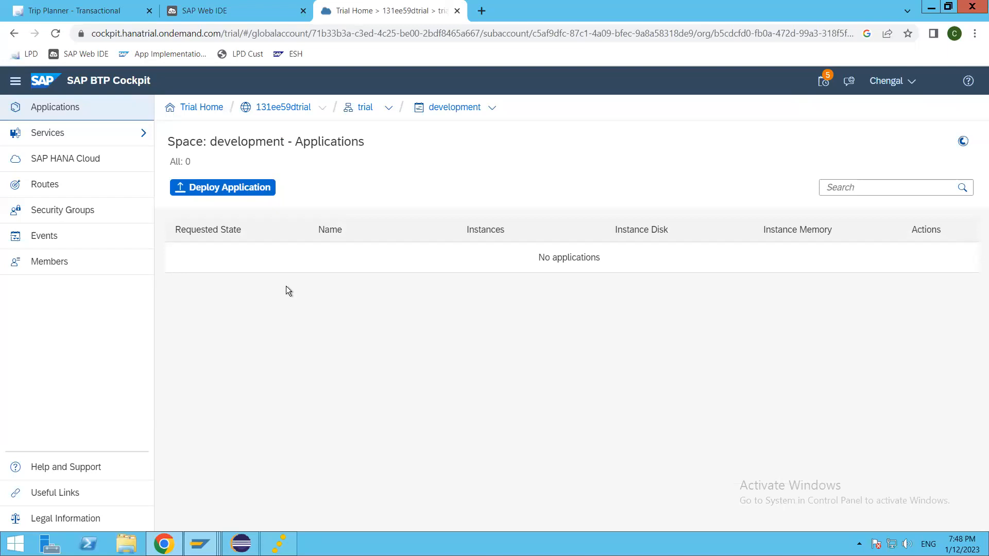
left_click(89, 135)
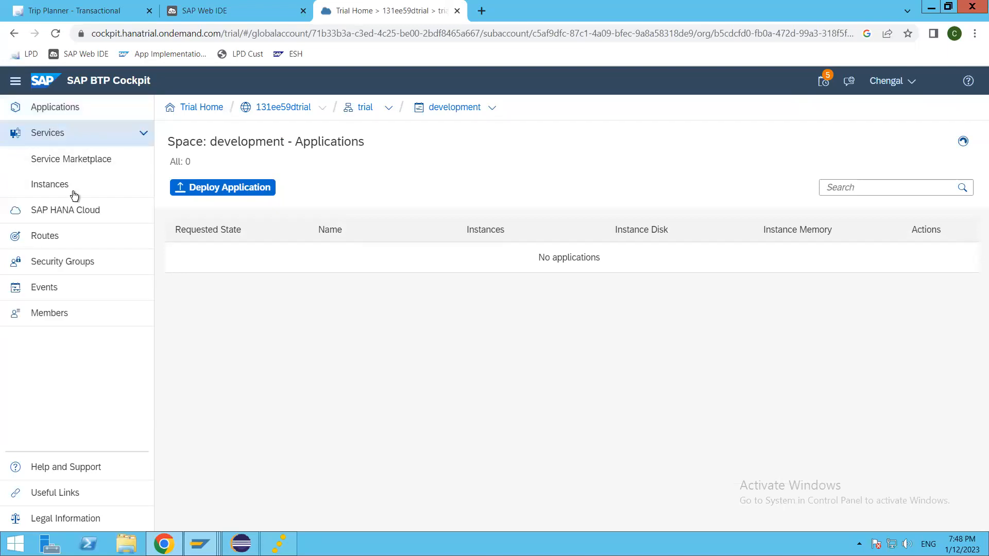
left_click(53, 183)
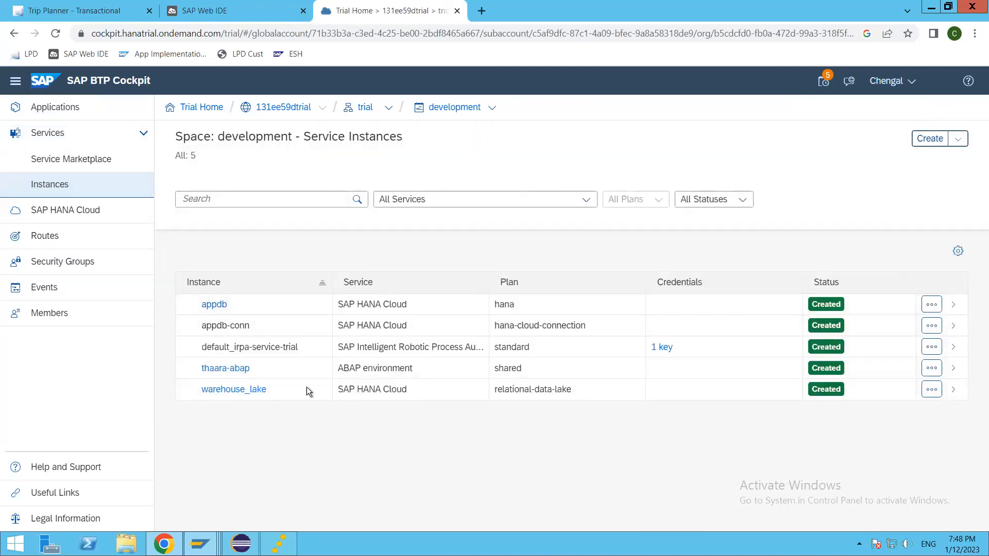
Open the thaara-abap ABAP environment launchpad in a new browser tab.
left_click(230, 369)
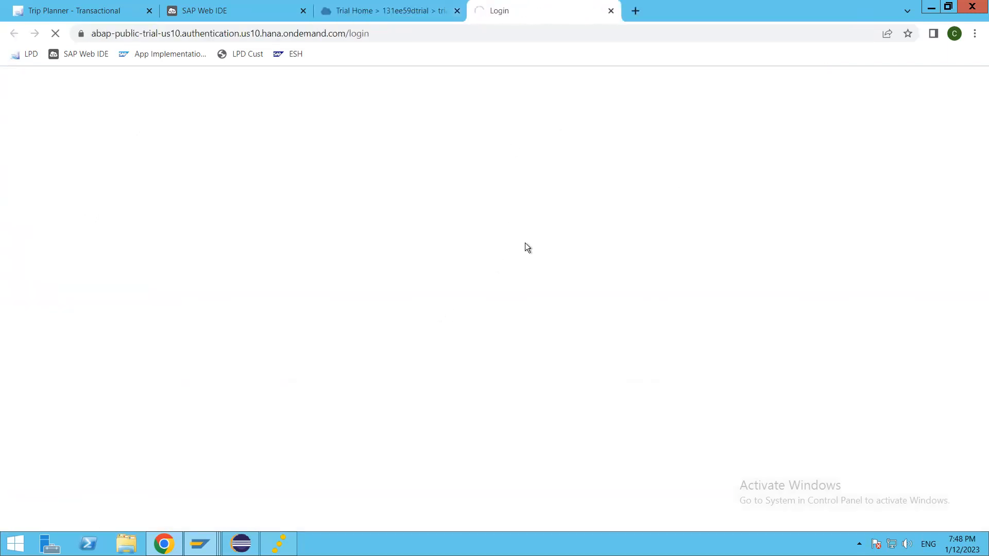
left_click(374, 11)
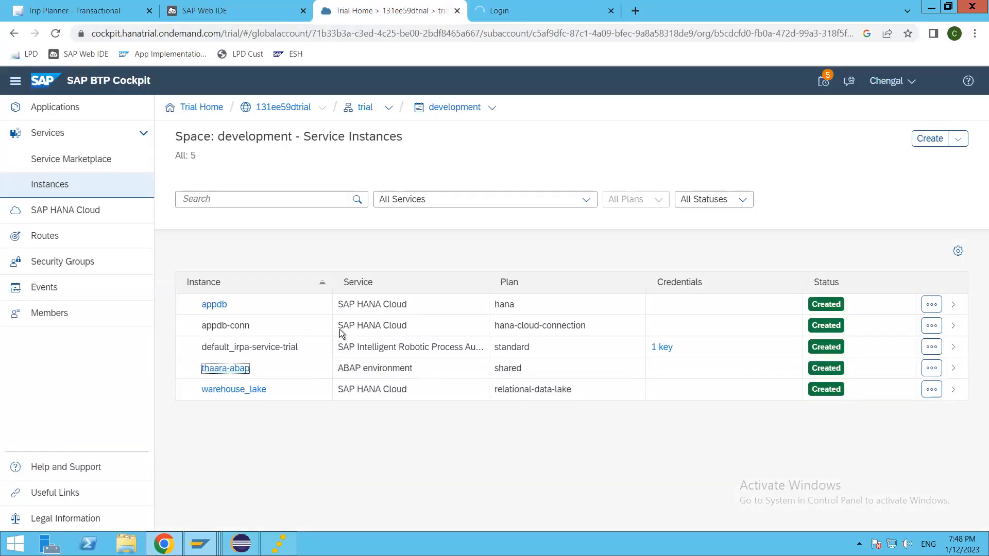
left_click(507, 11)
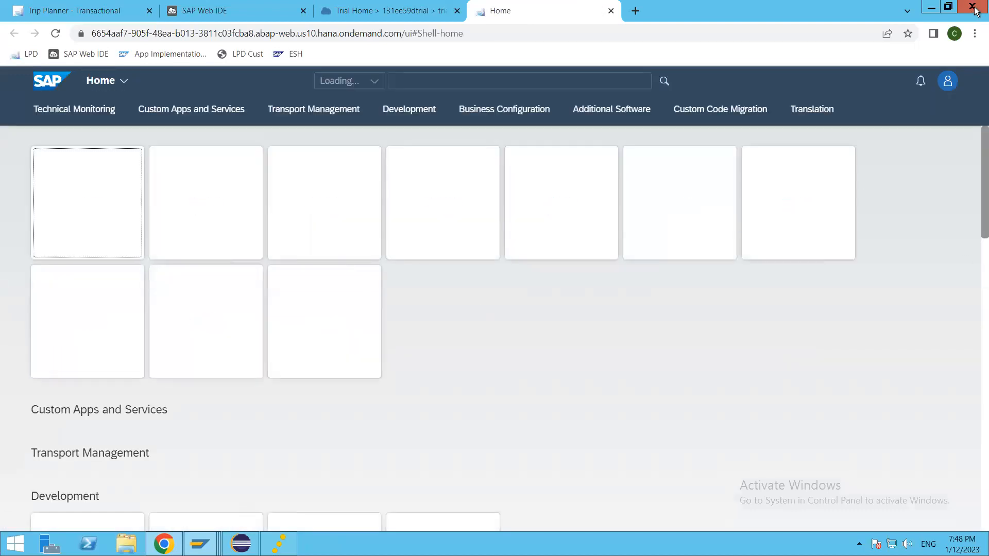
left_click(397, 13)
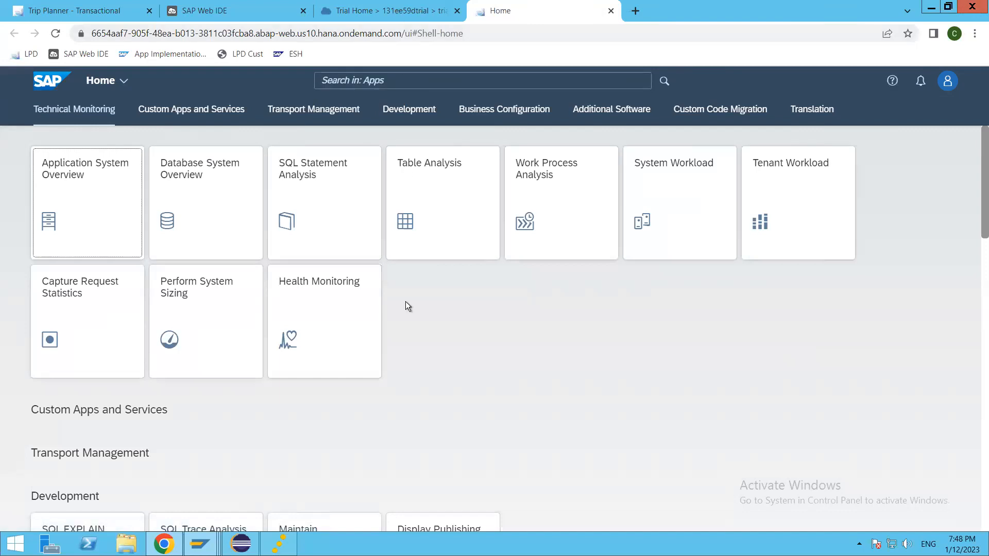
left_click(524, 11)
Look over the launchpad tile groups and open the Table Analysis app.
scroll(409, 284, "down", 10)
scroll(422, 304, "down", 6)
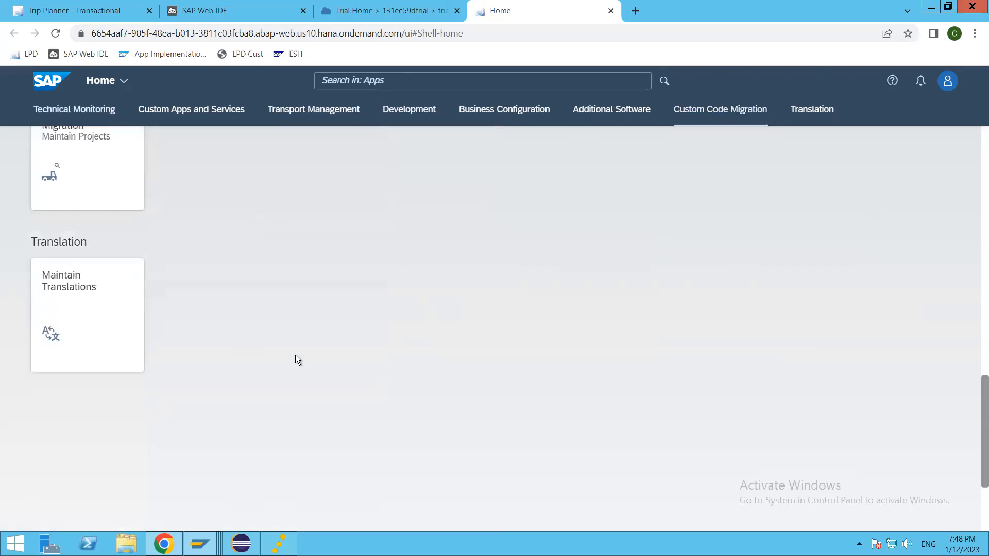
scroll(288, 339, "up", 15)
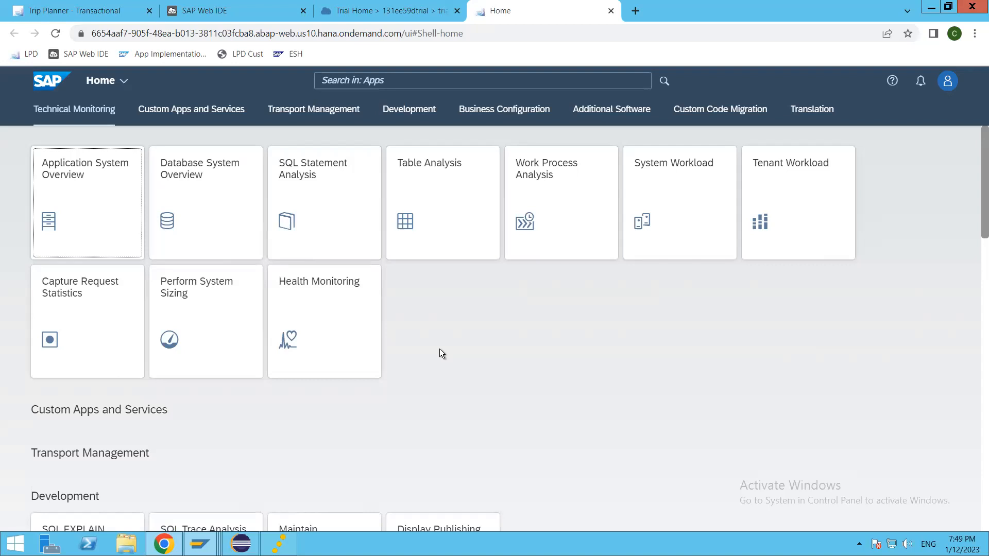
left_click(438, 197)
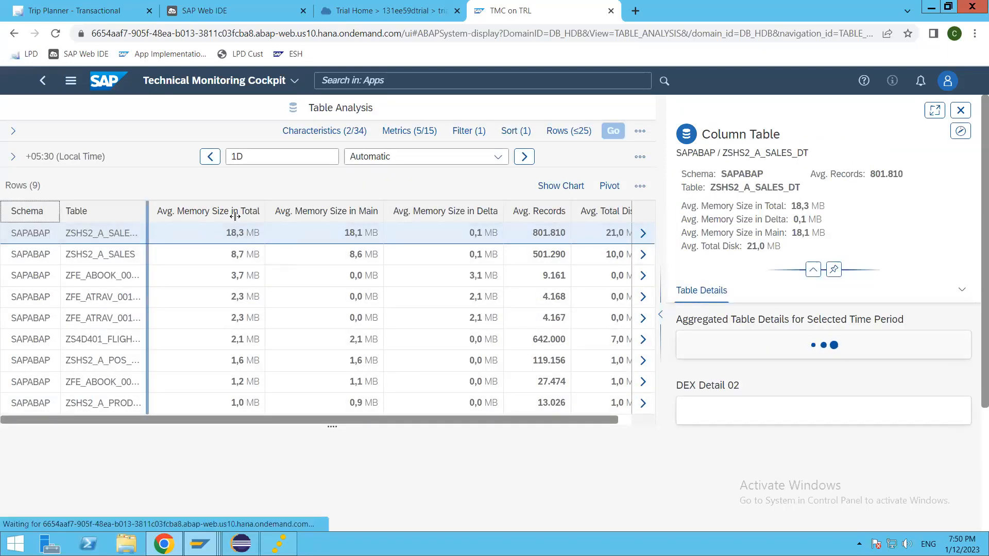
Widen the Table column to show full names and expand ZSHS2_A_SALES_DT's details full screen.
left_click_drag(271, 279, 258, 280)
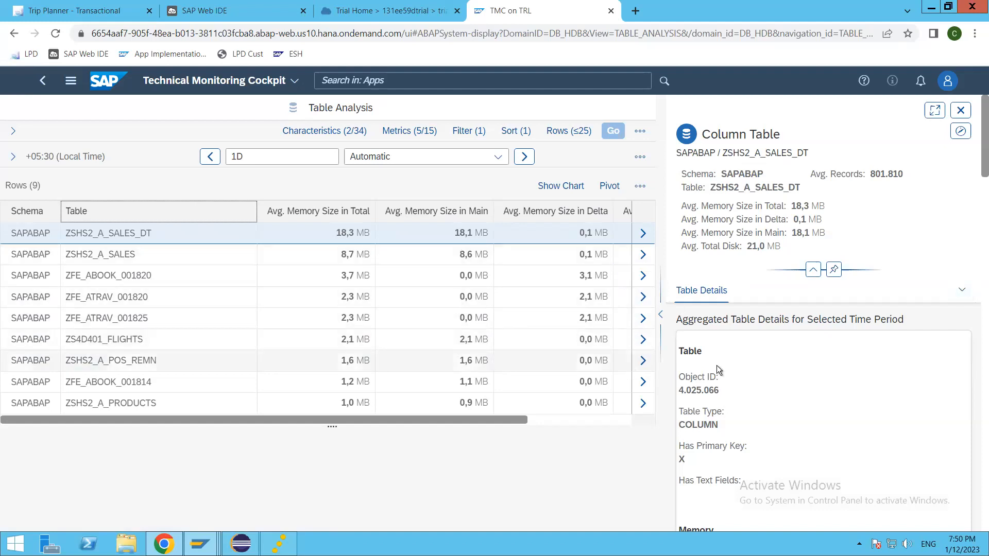
left_click(930, 113)
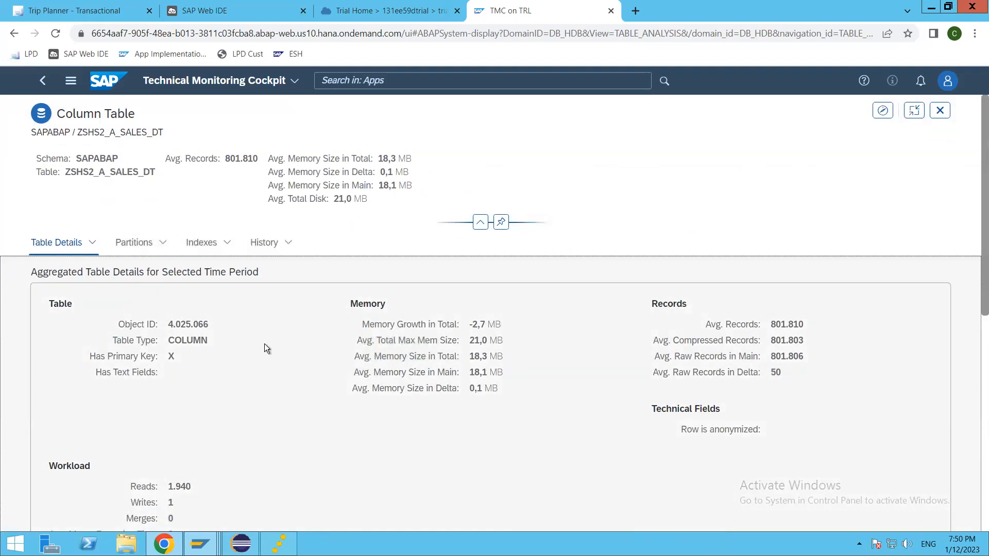
Review ZSHS2_A_SALES_DT's details and Partitions options, then go back toward the launchpad home.
left_click_drag(220, 362, 171, 324)
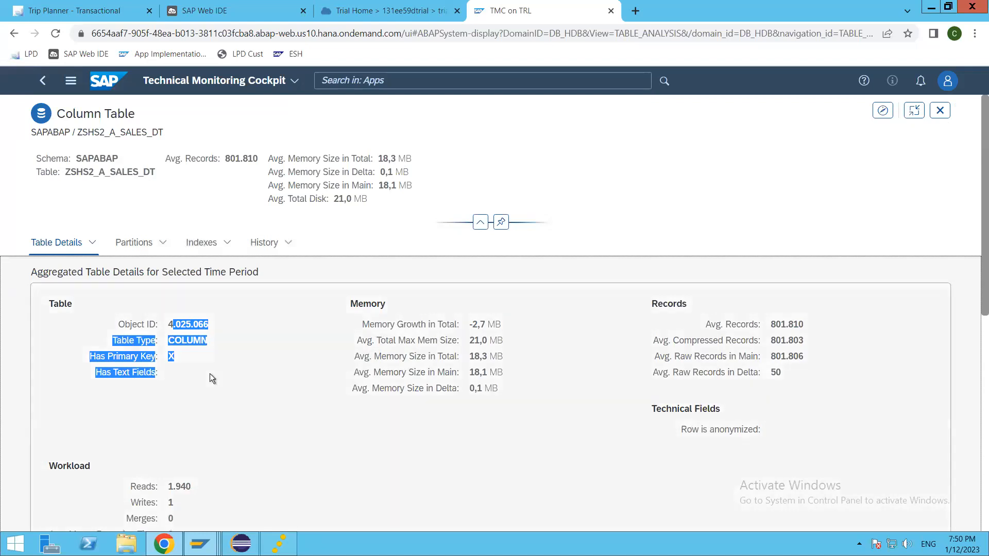
left_click(279, 407)
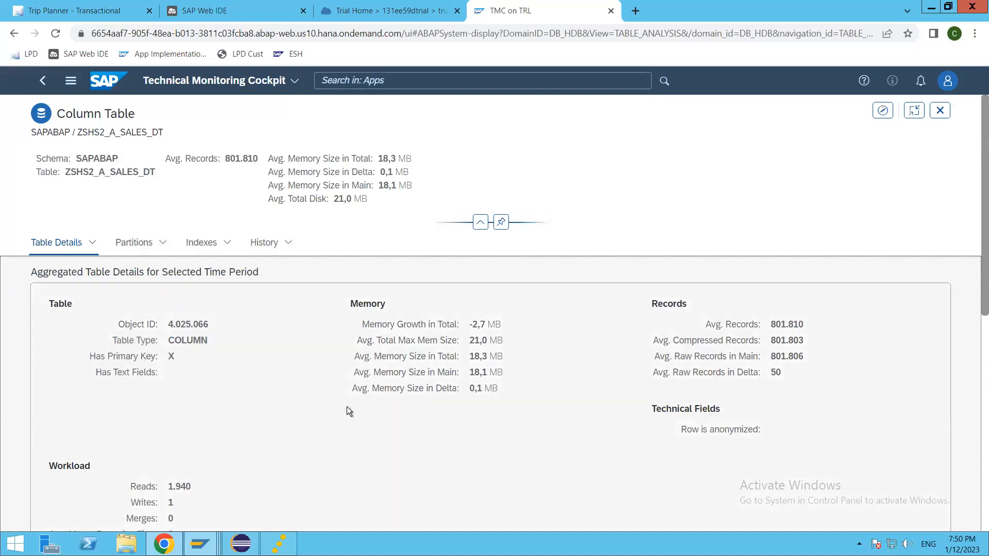
scroll(287, 422, "down", 6)
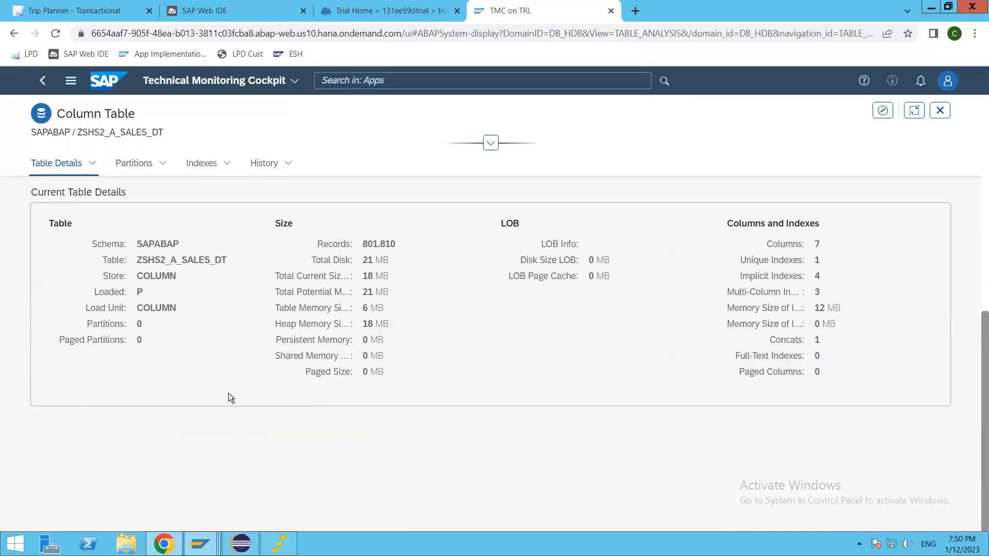
scroll(245, 403, "up", 6)
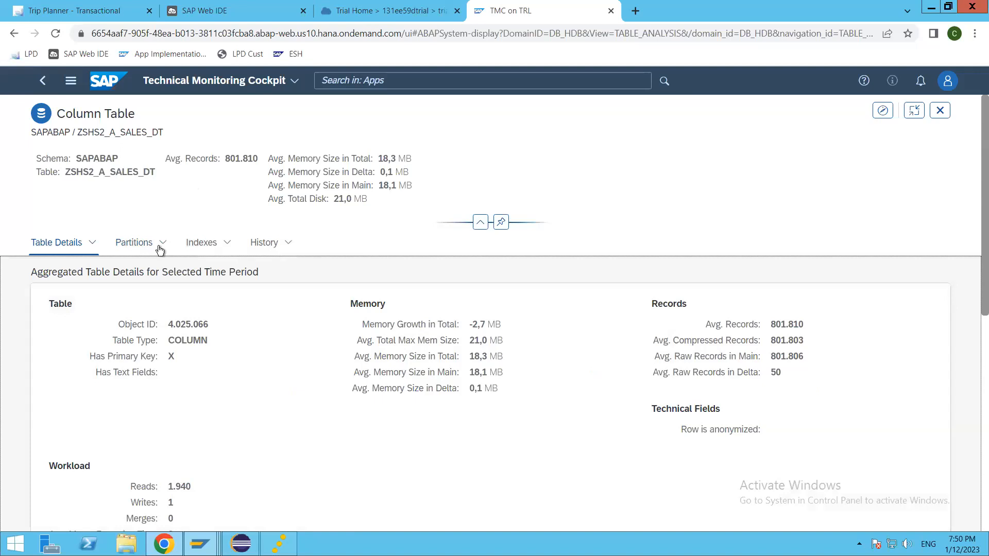
left_click(159, 248)
left_click(276, 373)
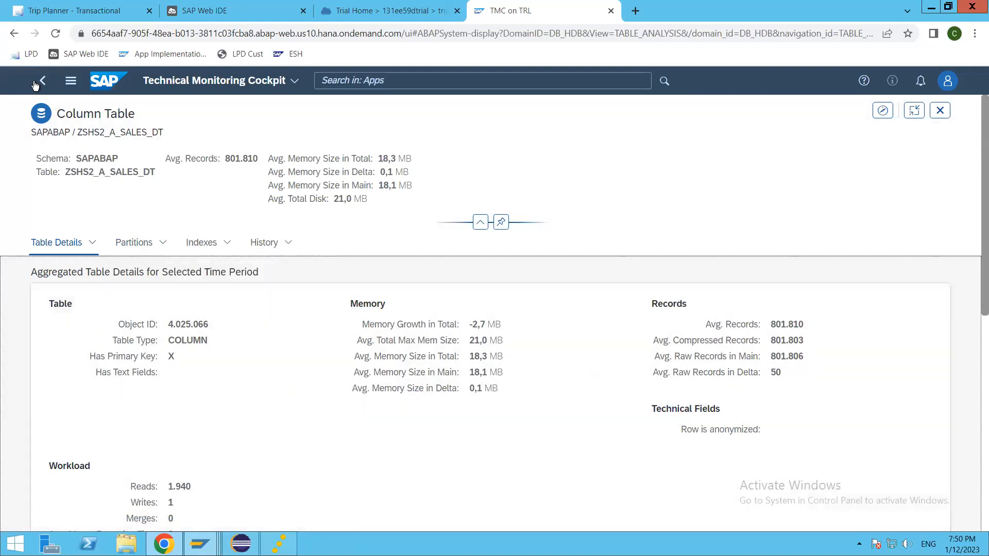
left_click(42, 80)
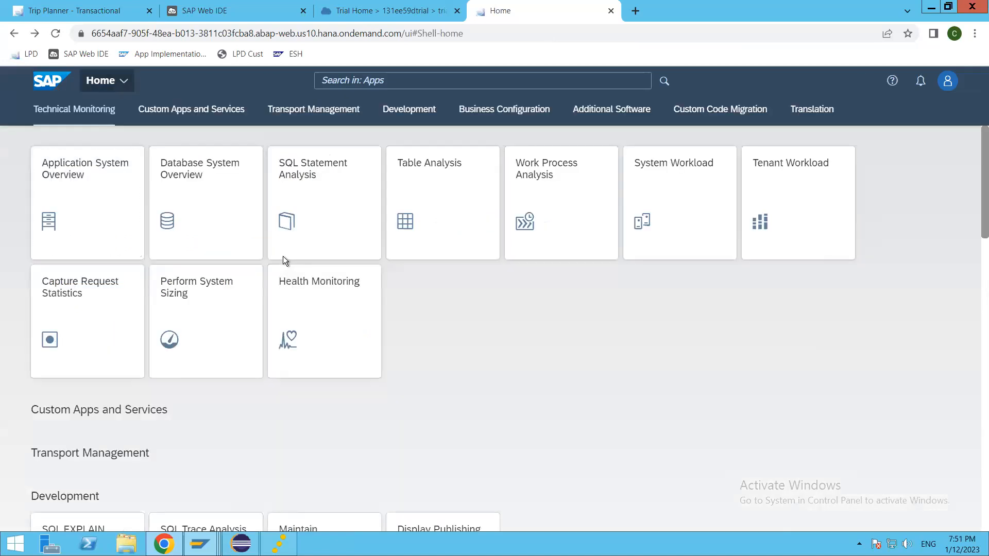
Browse all the launchpad's app groups, then return to the BTP Cockpit Service Instances list.
left_click(754, 404)
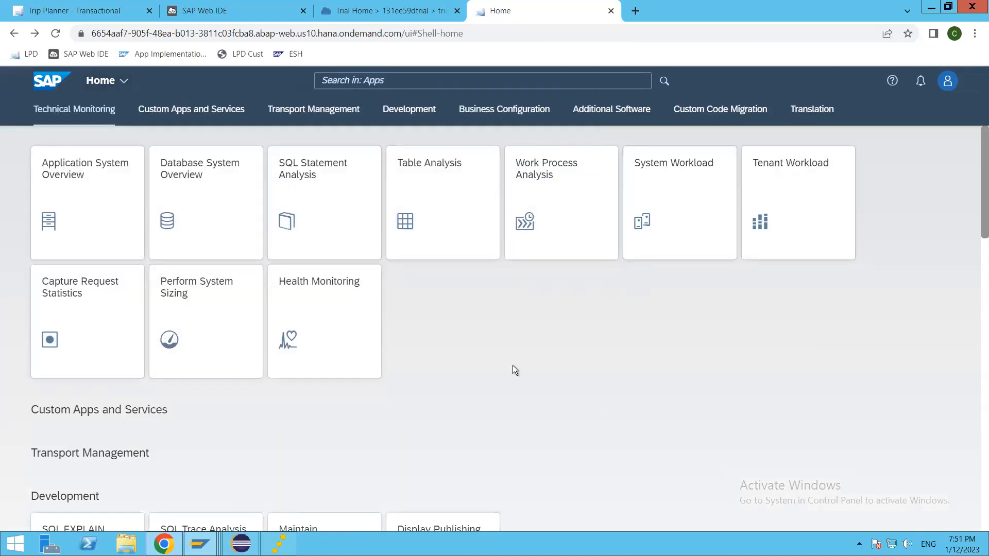
scroll(512, 369, "down", 2)
scroll(512, 369, "down", 7)
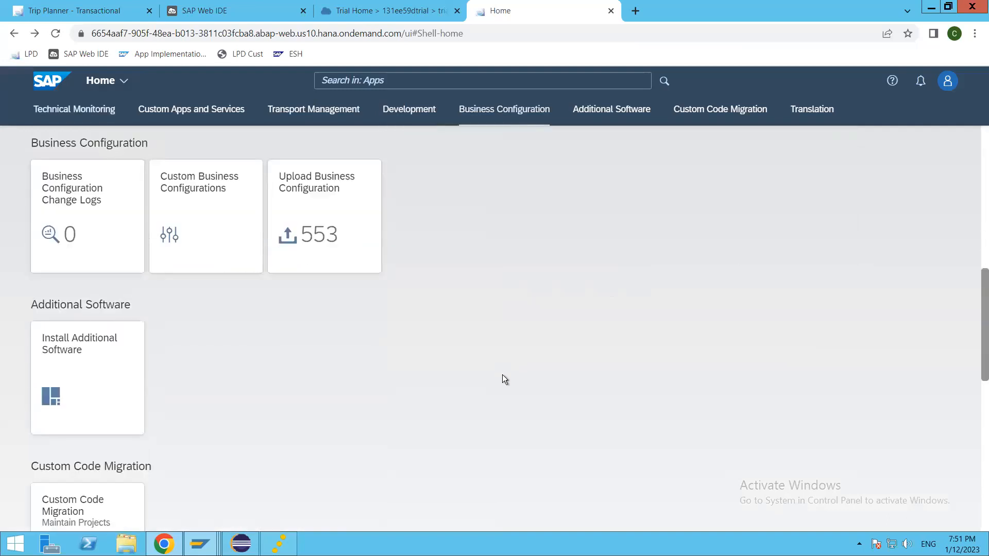
scroll(502, 375, "down", 5)
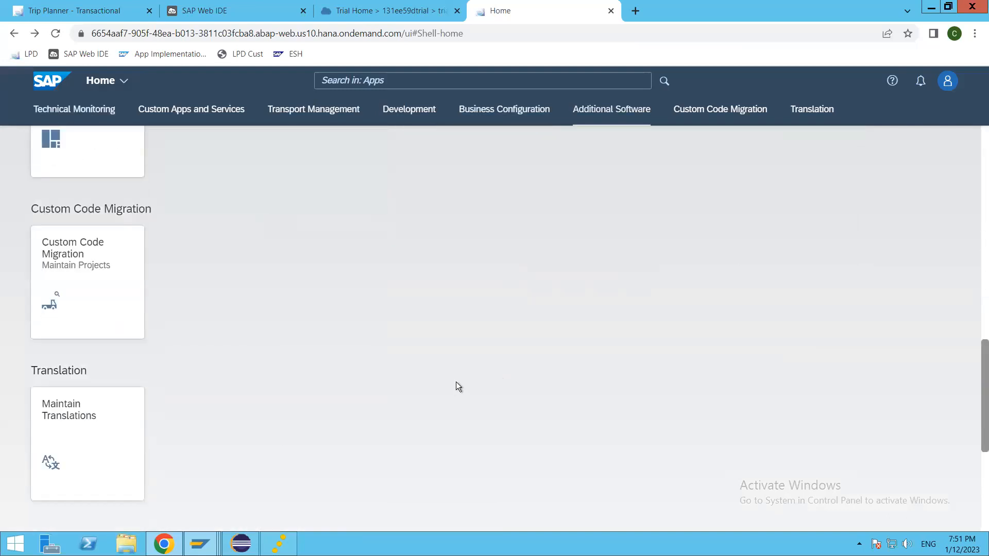
scroll(477, 392, "up", 16)
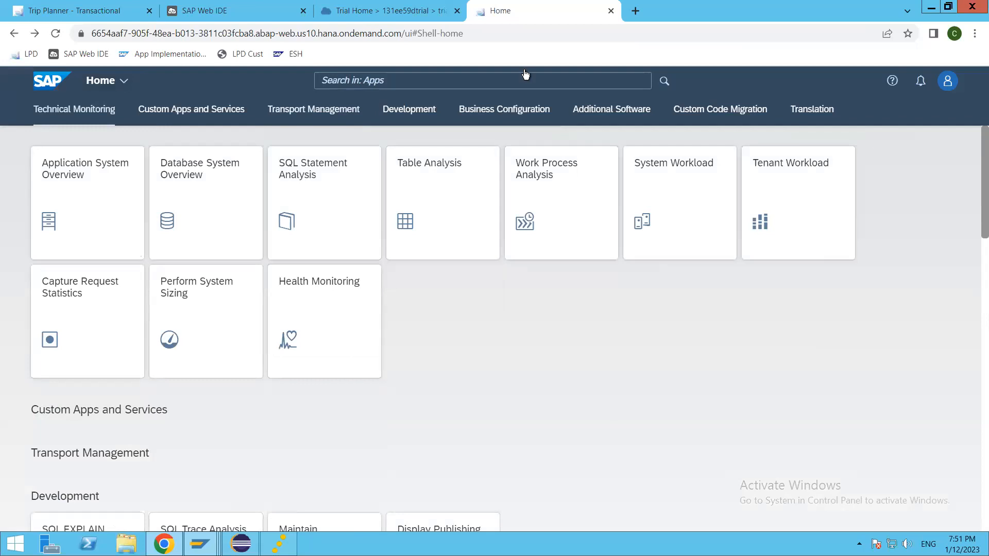
left_click(367, 12)
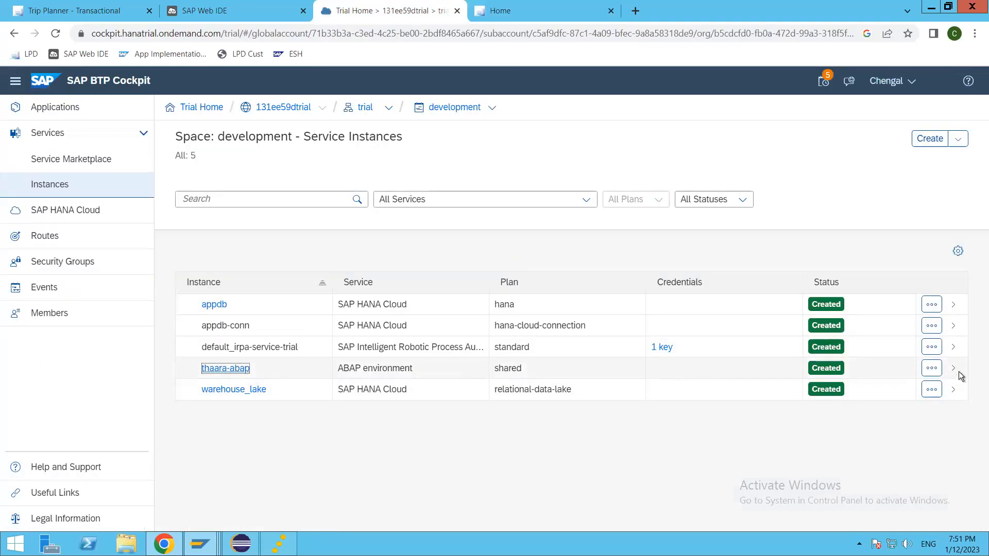
left_click(888, 368)
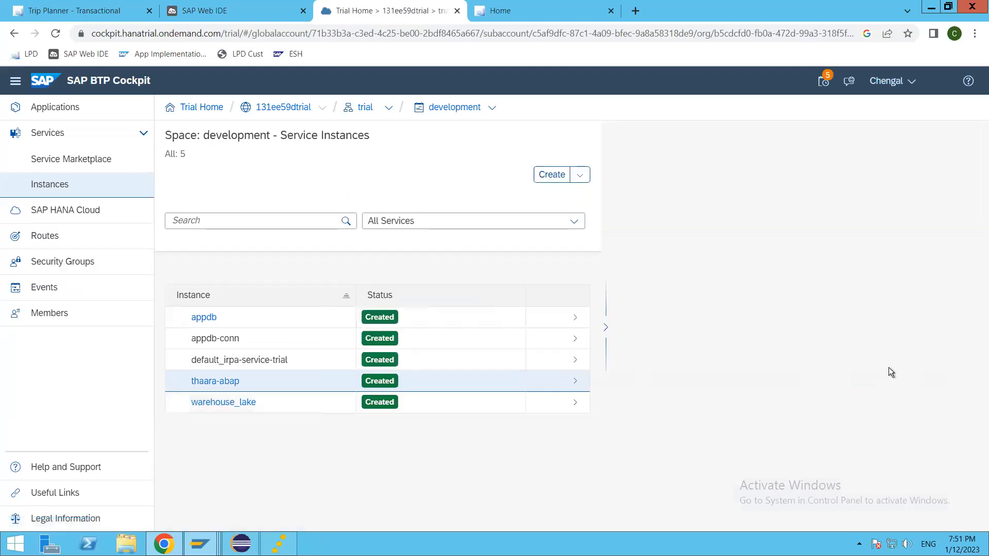
left_click(431, 381)
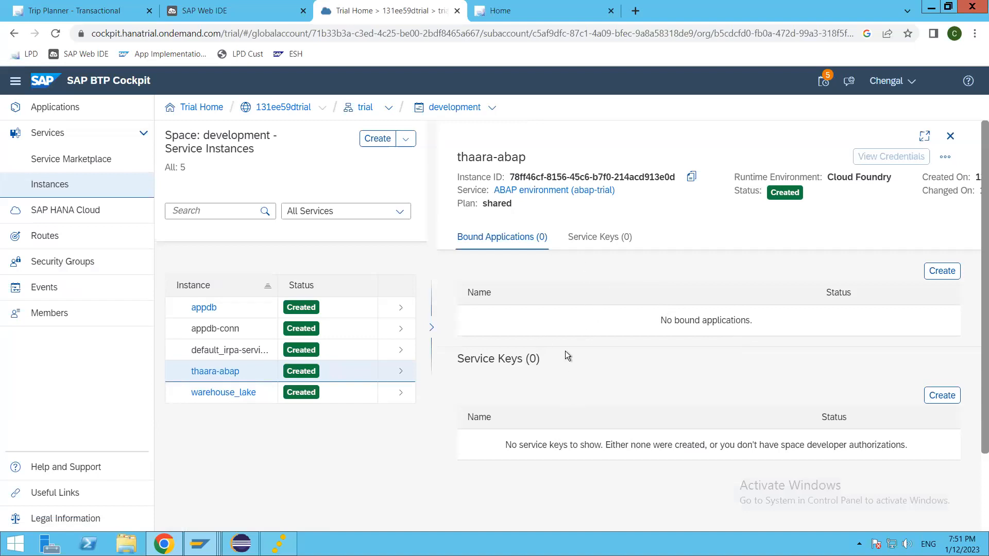
left_click_drag(751, 319, 654, 316)
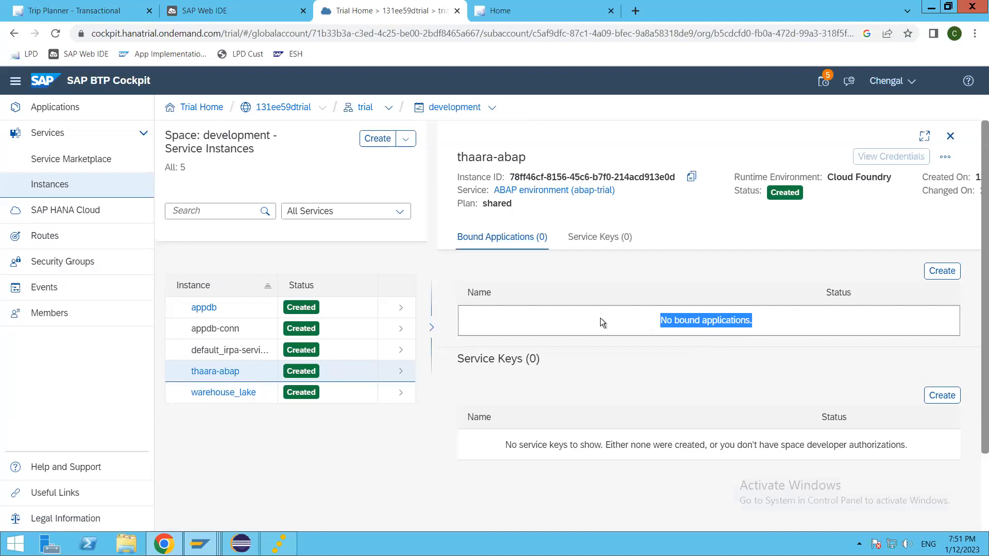
left_click(768, 318)
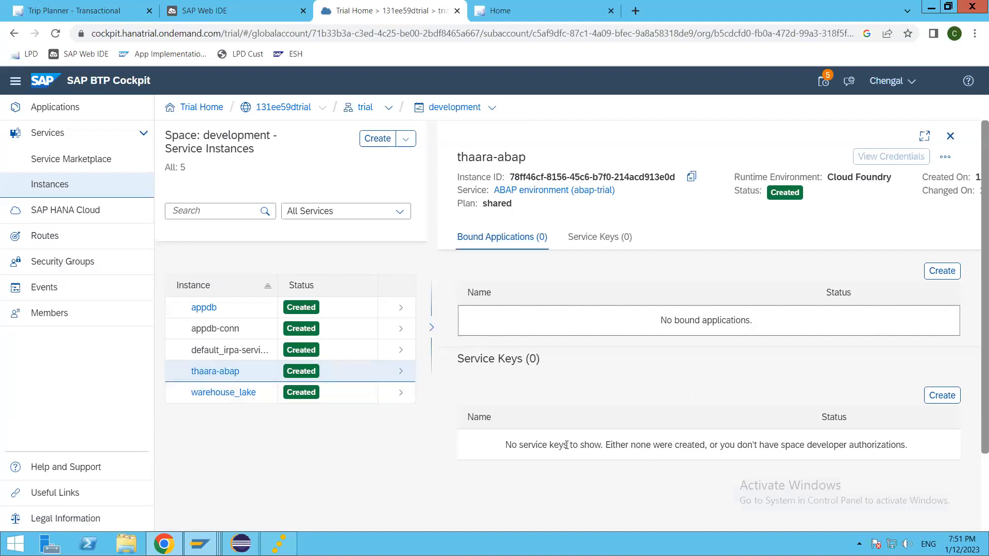
scroll(622, 399, "down", 3)
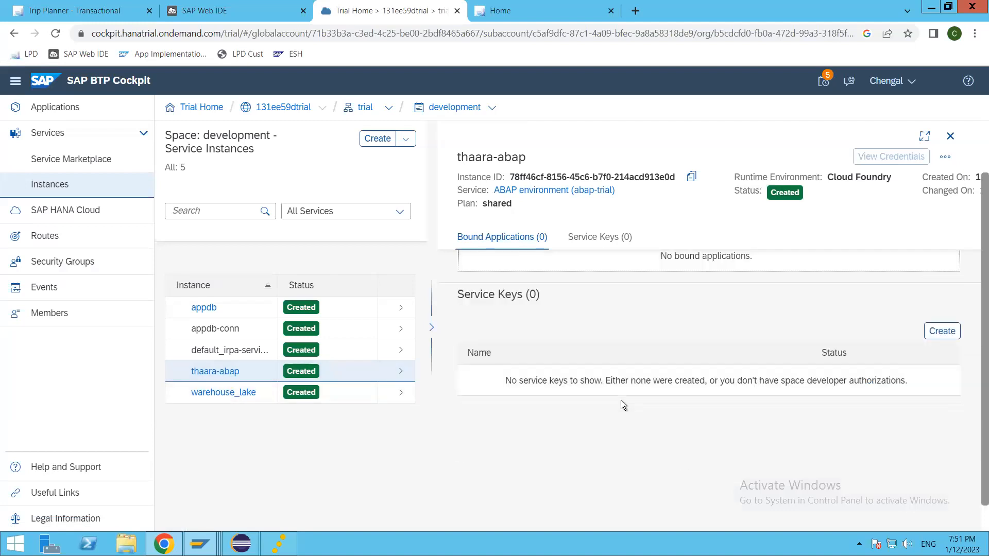
scroll(558, 359, "up", 1)
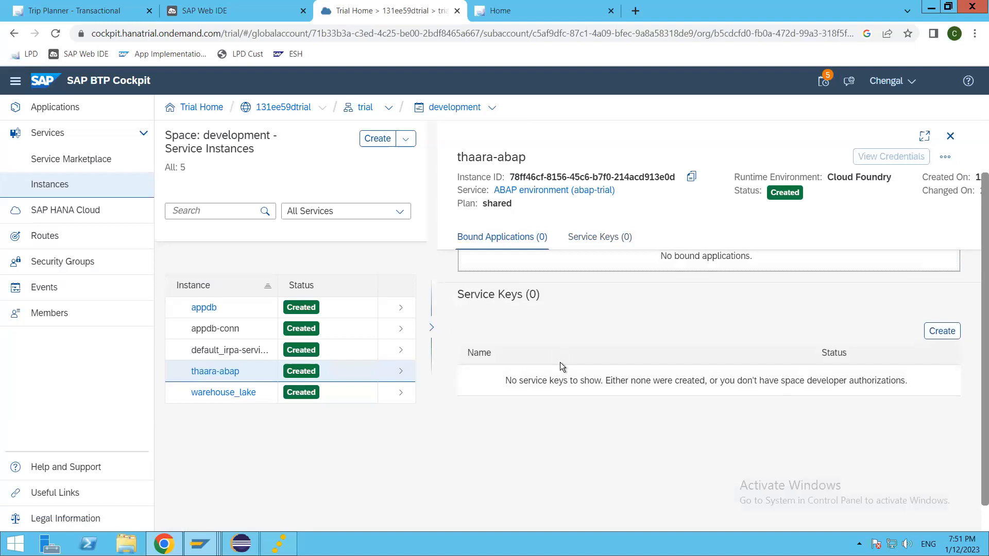
left_click(513, 379)
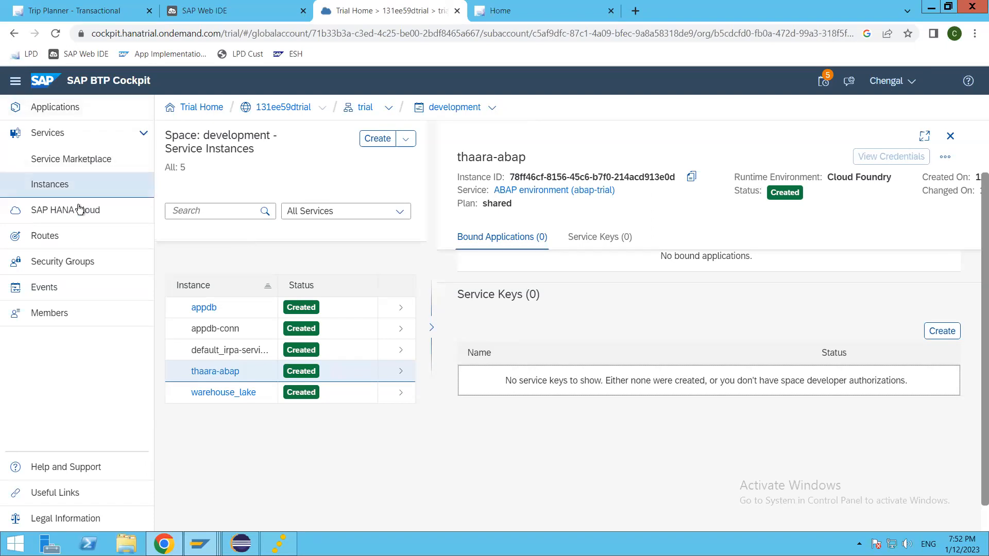
left_click(61, 192)
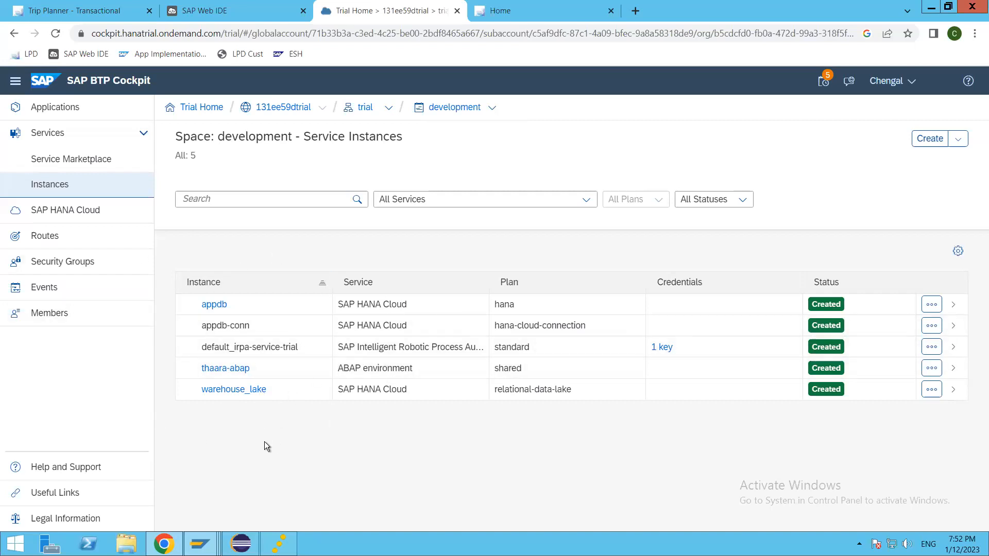
Inspect the warehouse_lake and default_irpa-service-trial instances.
left_click(233, 389)
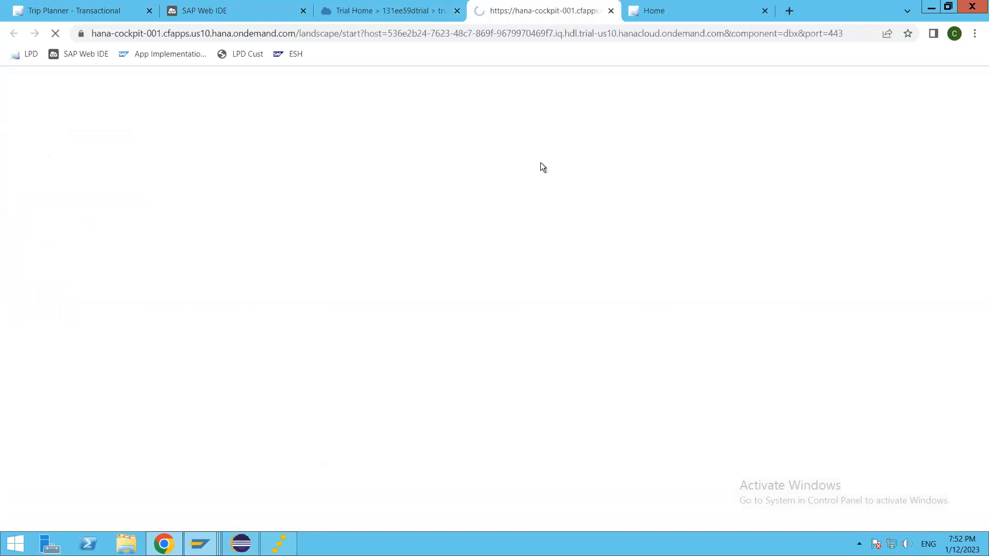
left_click(610, 10)
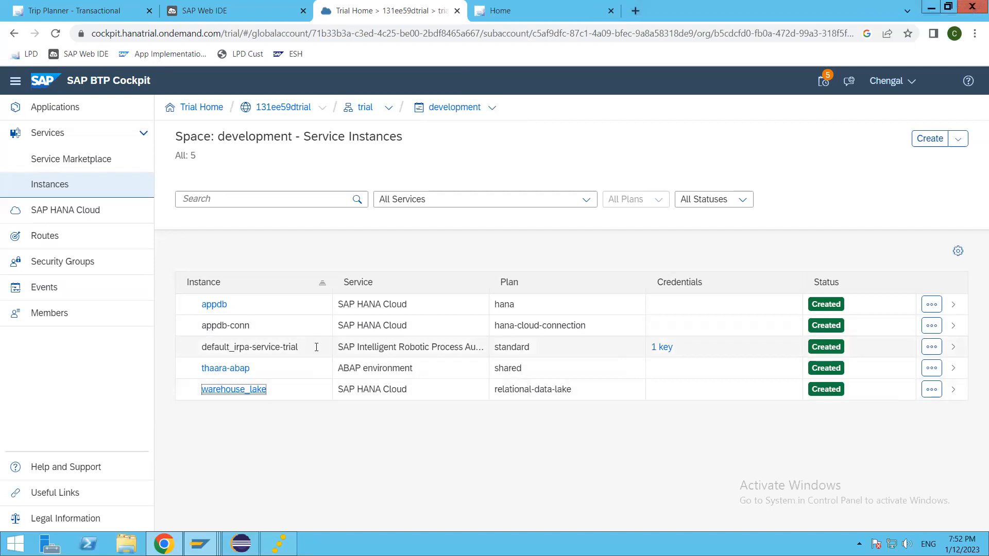
left_click(719, 348)
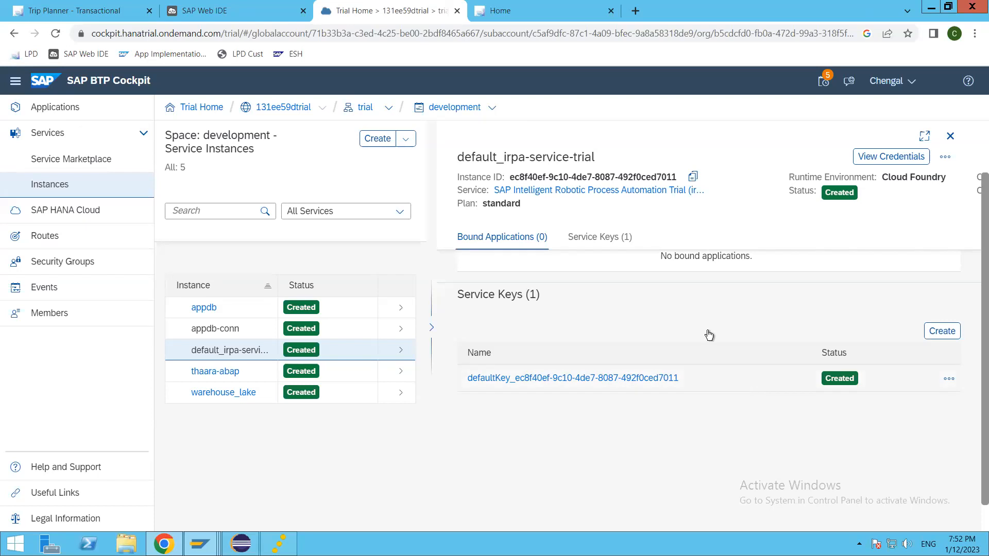
Open thaara-abap's details and start a new service key from its empty Service Keys section.
left_click(351, 372)
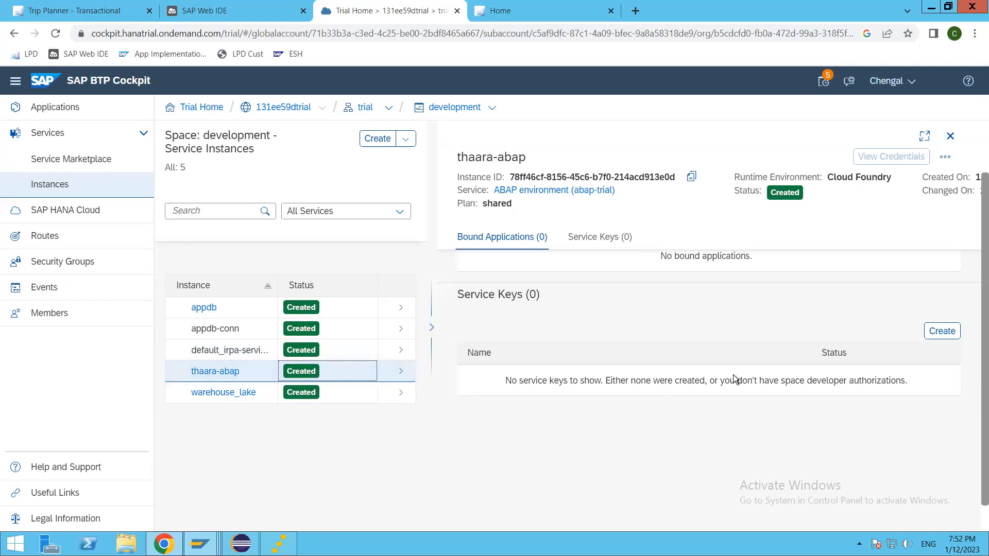
left_click_drag(503, 384, 903, 390)
left_click(805, 384)
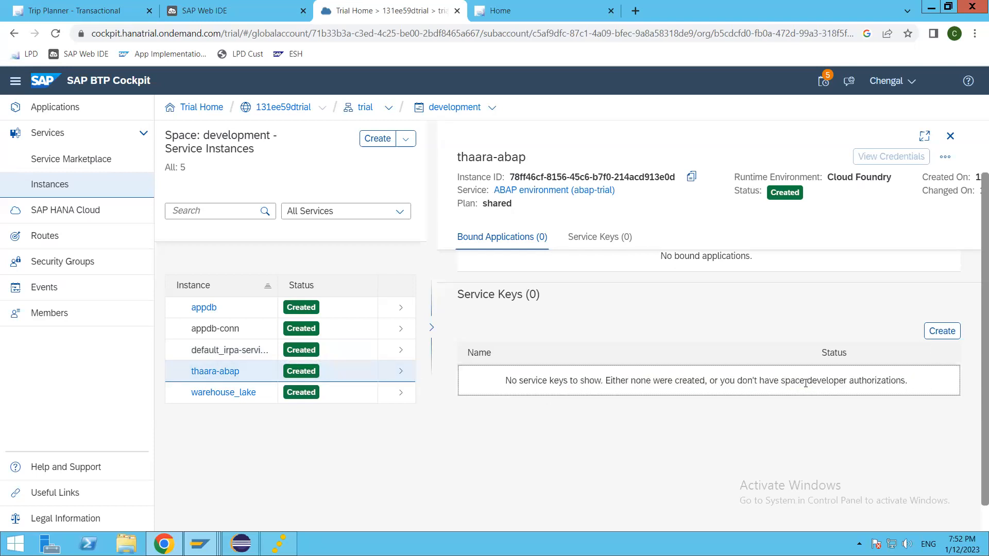
left_click(942, 331)
Name the new service key thaara-abap-key and create it for the thaara-abap instance.
left_click(444, 148)
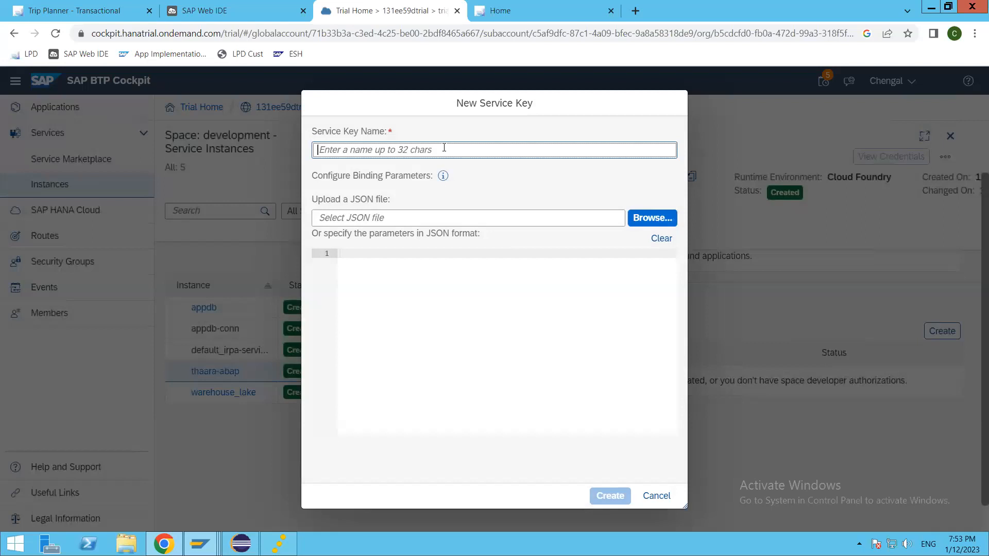
type("thaara")
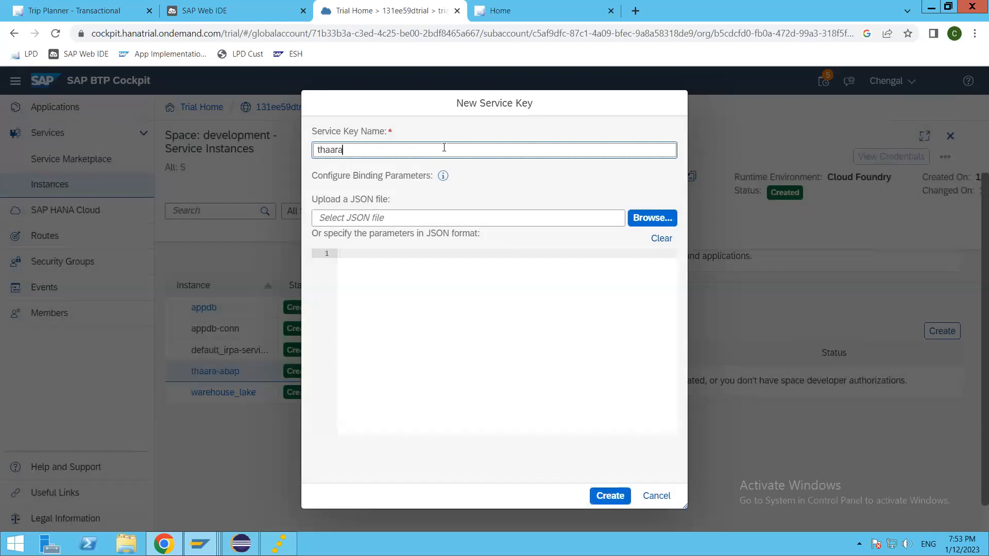
type("-abap-key")
left_click(610, 496)
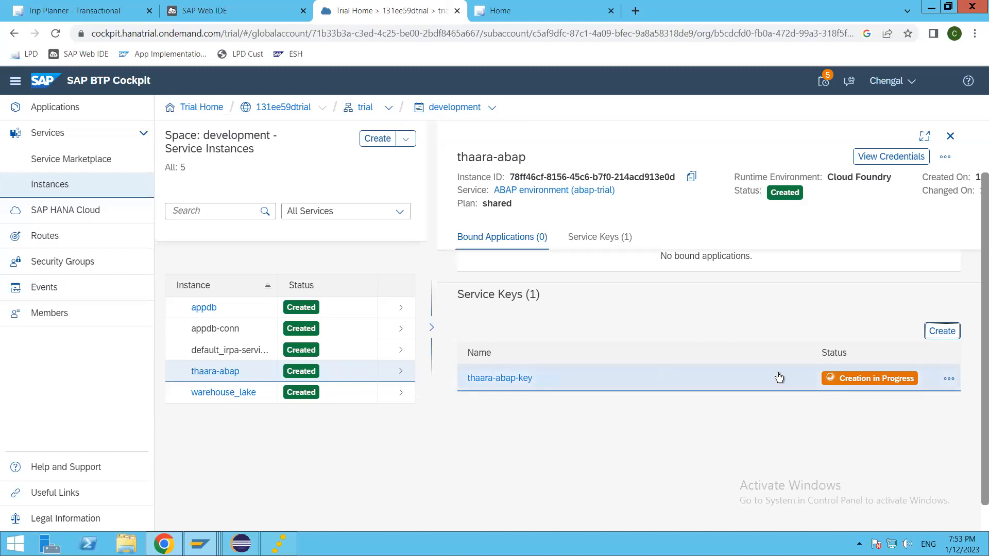
left_click(730, 382)
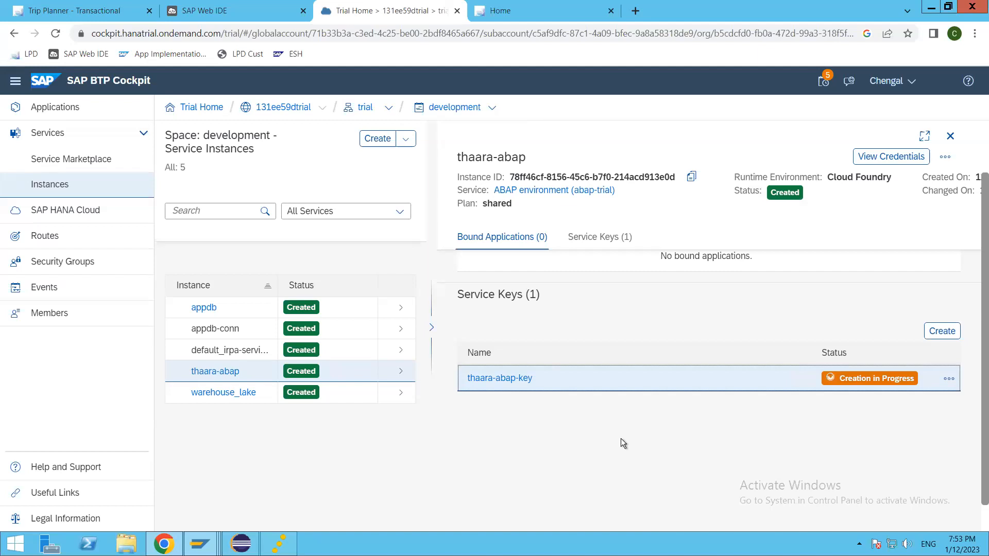
left_click(949, 378)
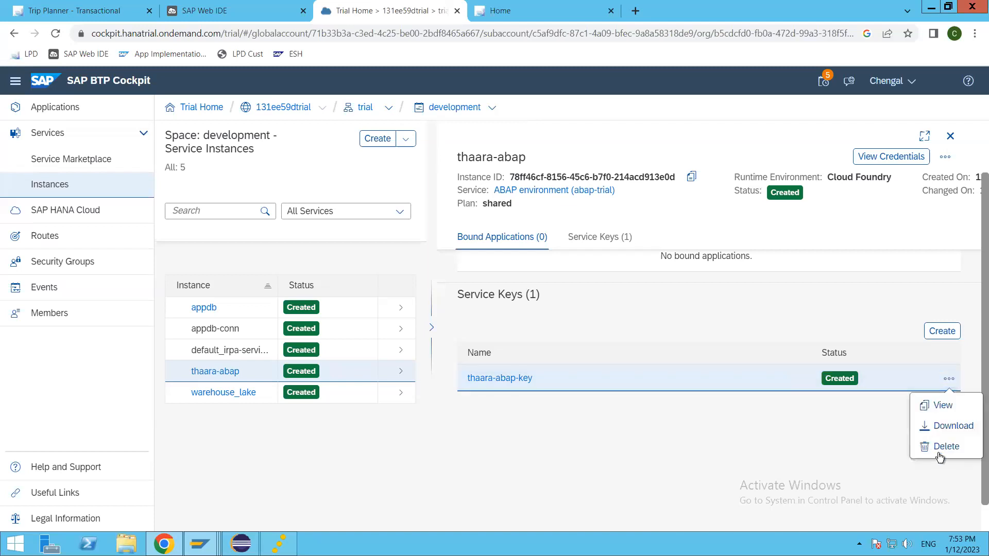
left_click(944, 406)
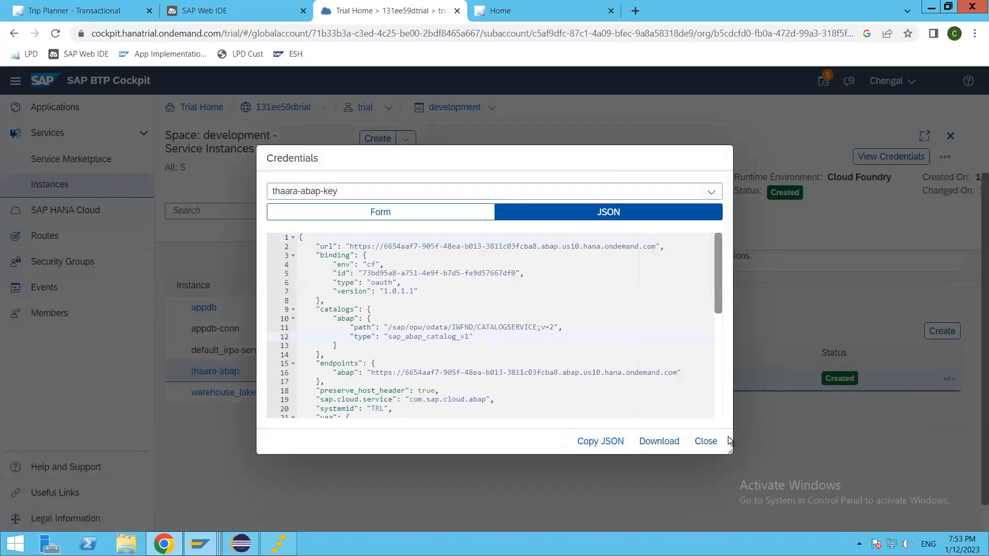
left_click_drag(729, 448, 833, 519)
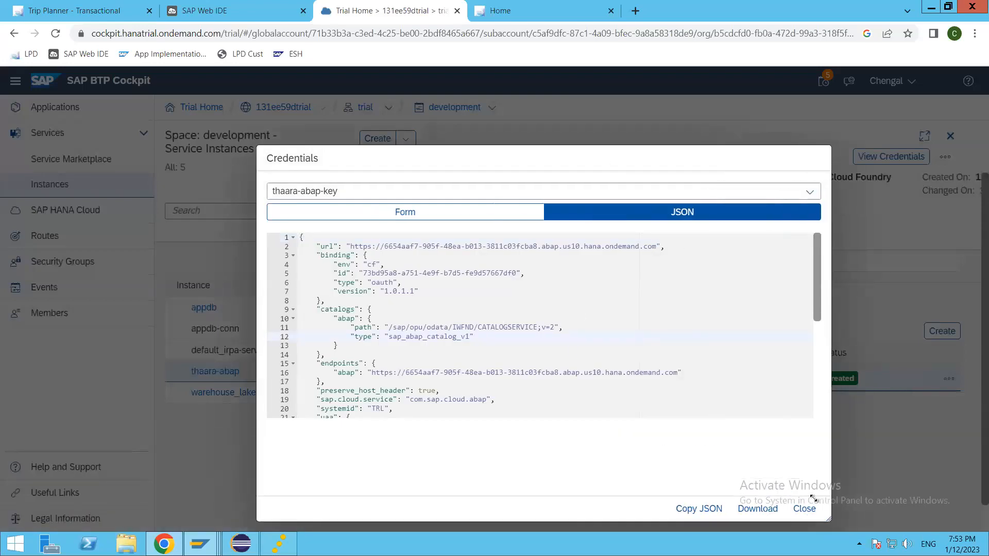
left_click_drag(618, 157, 536, 88)
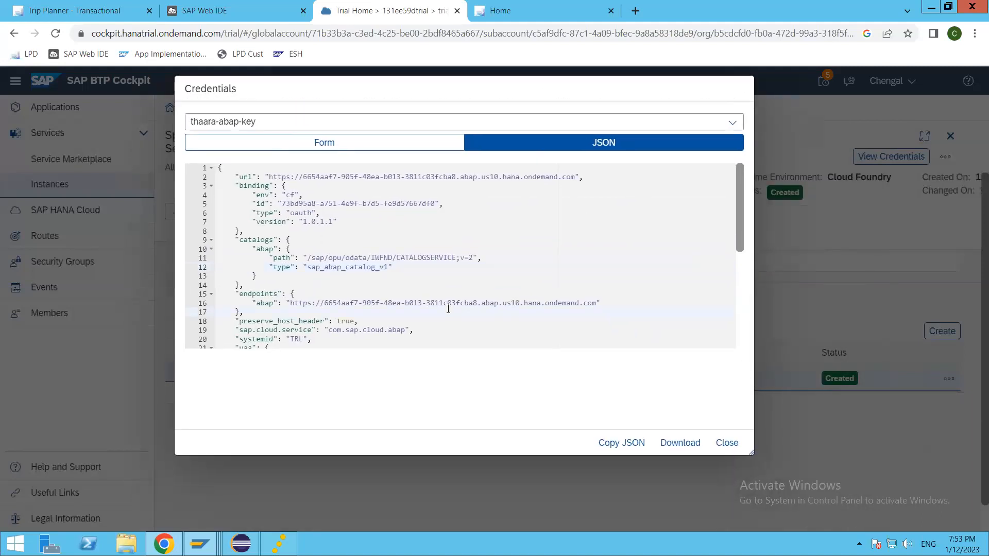
scroll(449, 309, "down", 5)
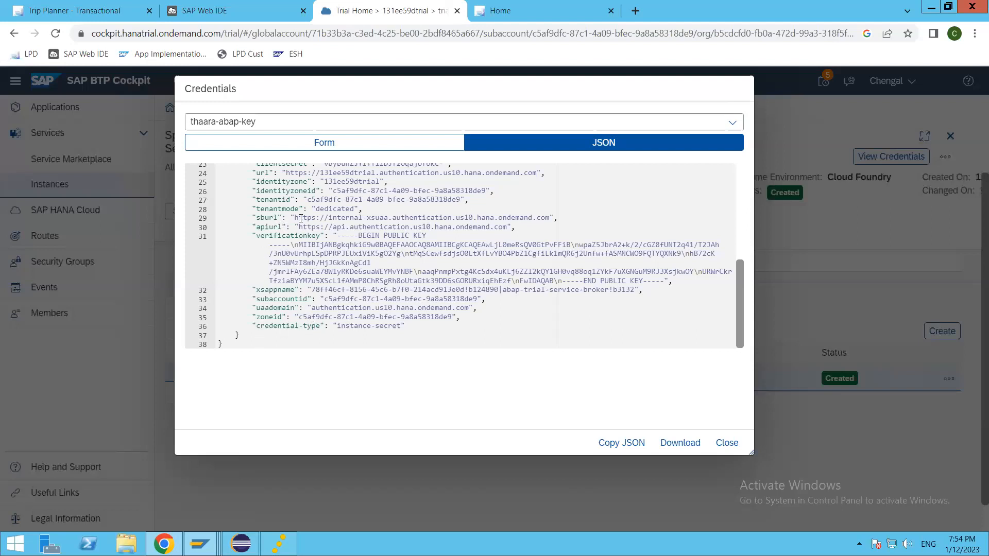
mouse_move(300, 208)
left_mouse_down()
mouse_move(267, 207)
mouse_move(262, 229)
mouse_move(290, 233)
mouse_move(290, 221)
left_mouse_up()
scroll(305, 258, "up", 2)
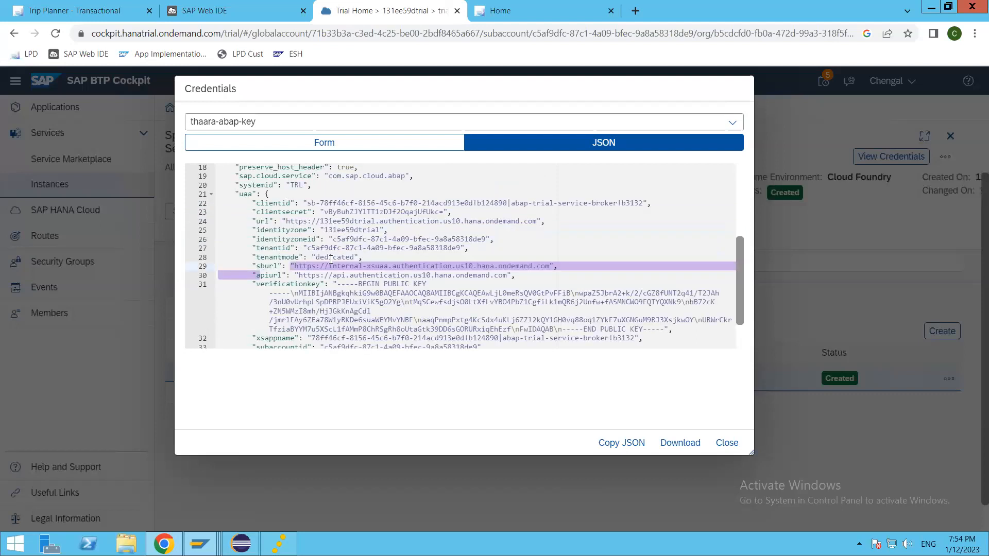
left_click(285, 240)
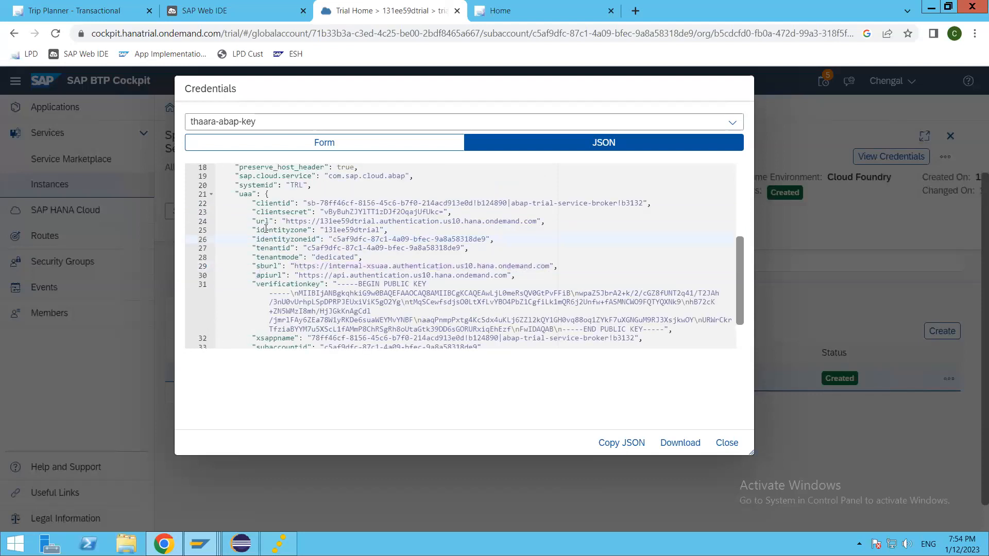
left_click_drag(256, 204, 291, 204)
left_click_drag(256, 213, 310, 212)
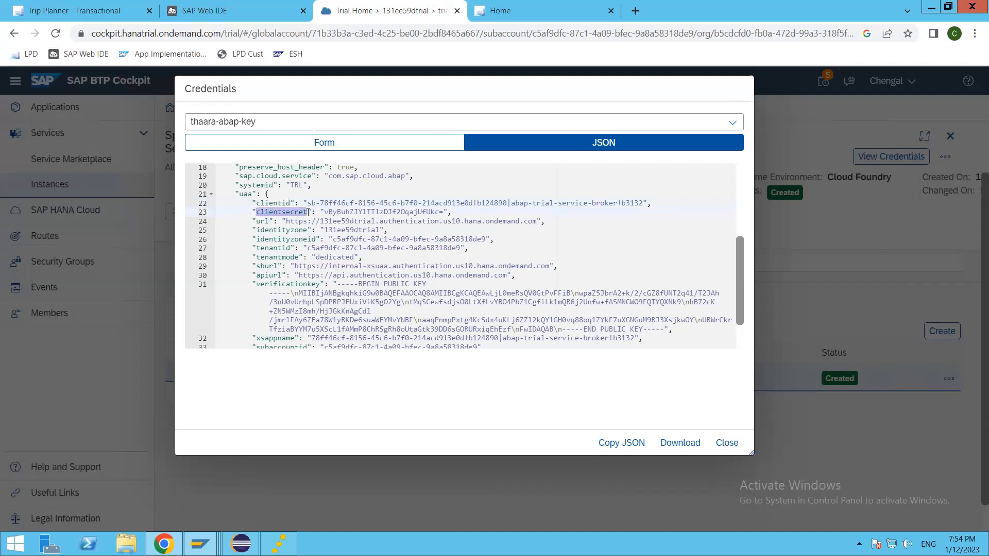
double_click(401, 211)
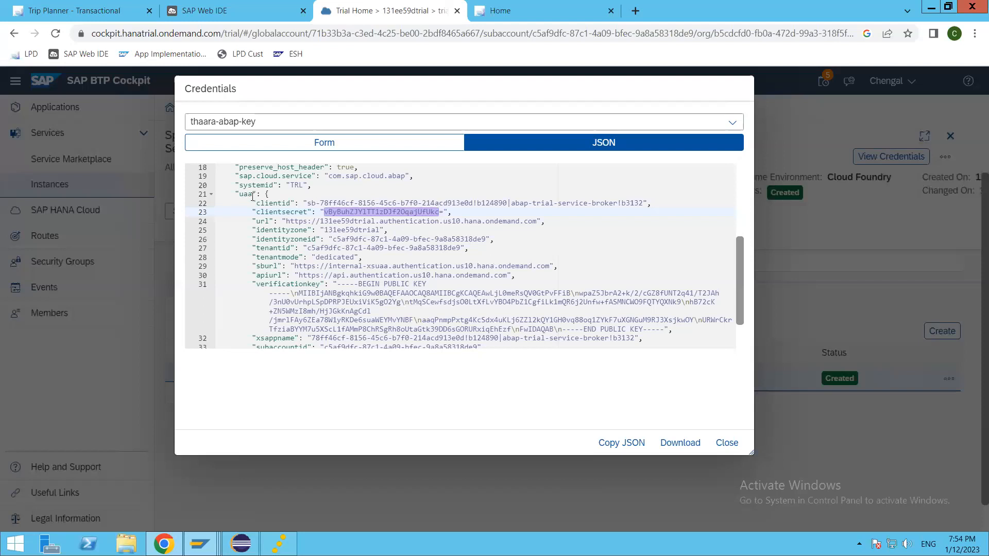
left_click_drag(252, 195, 241, 193)
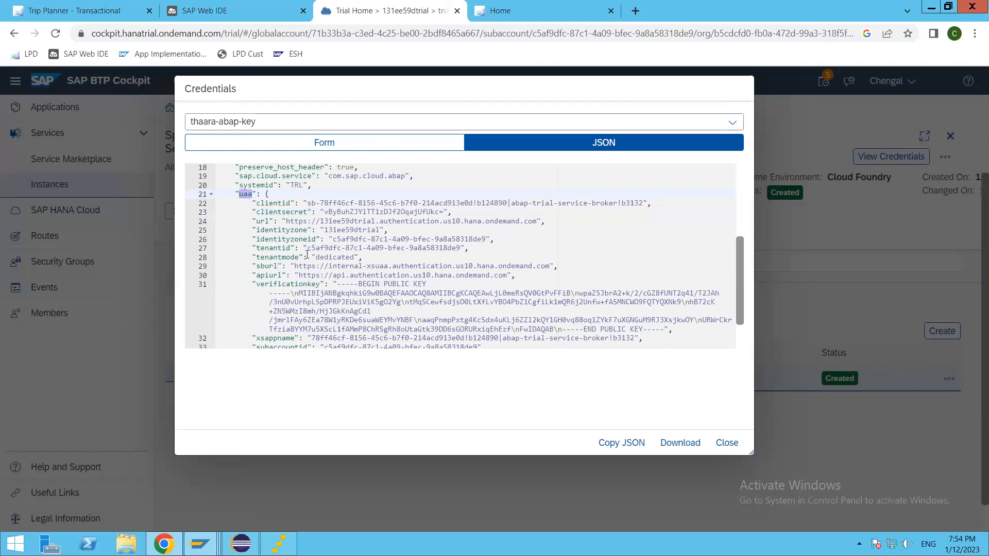
scroll(307, 254, "up", 3)
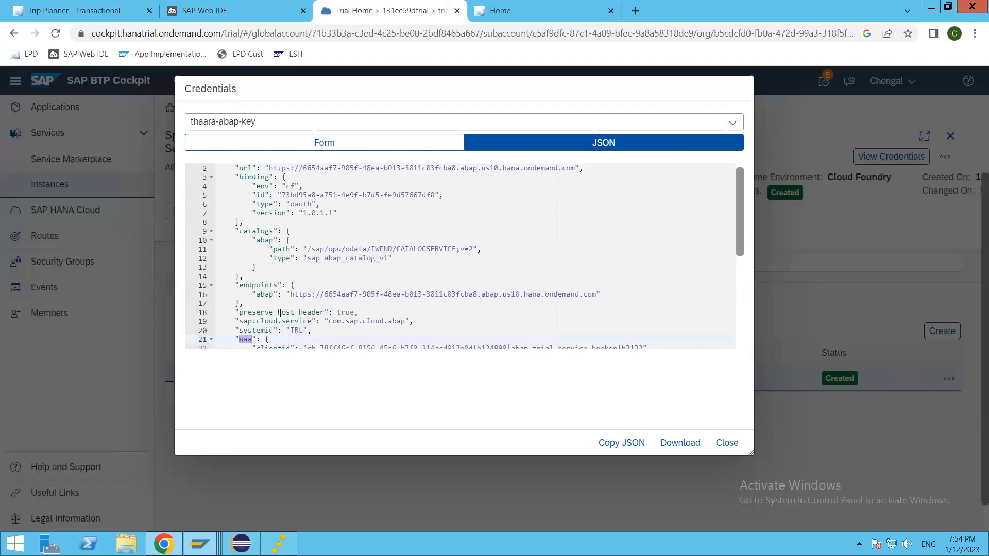
left_click_drag(320, 294, 596, 294)
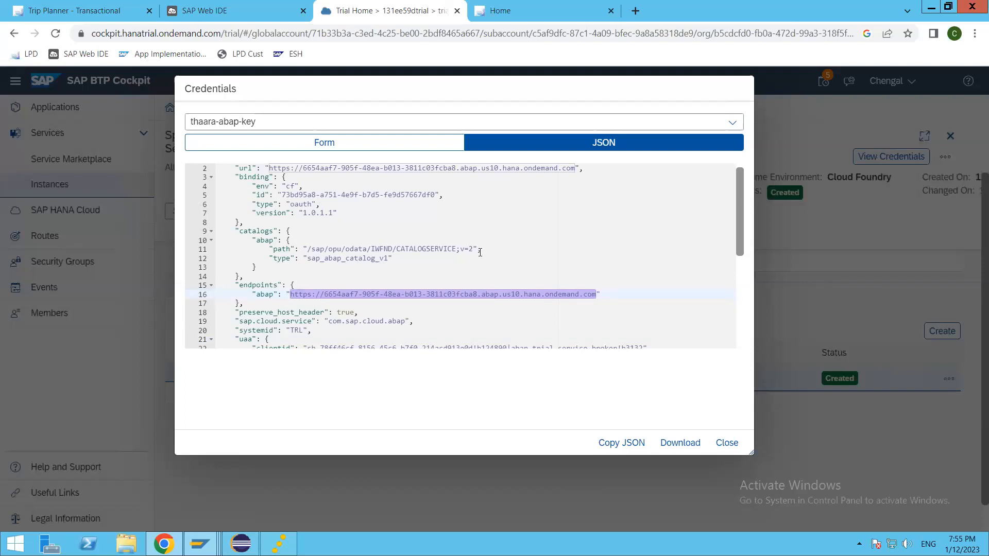
left_click_drag(308, 250, 454, 249)
left_click(366, 271)
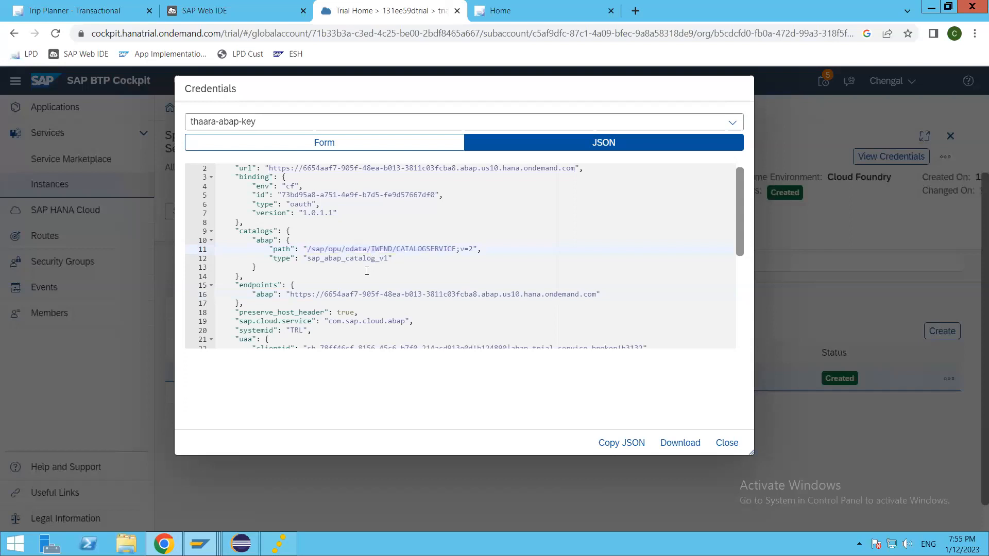
scroll(475, 225, "up", 1)
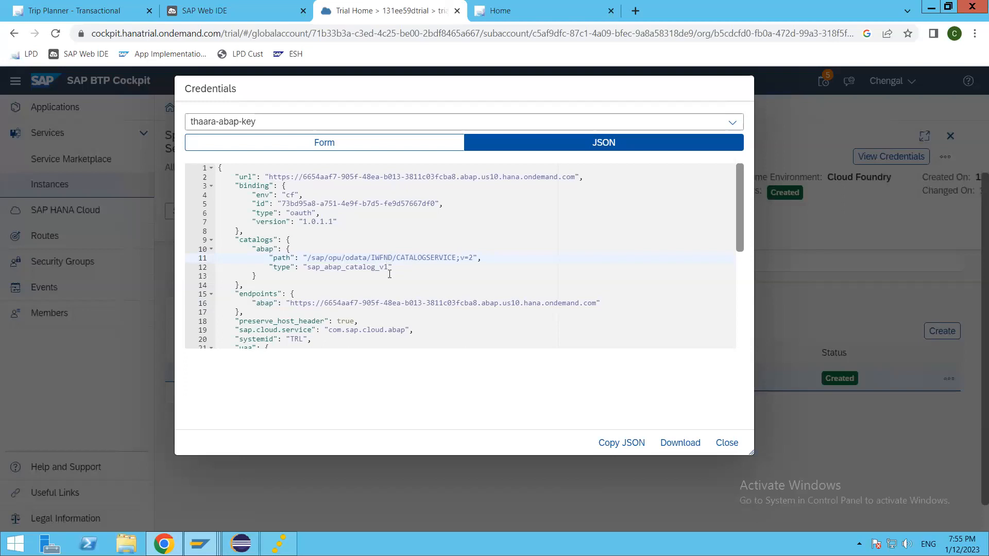
left_click(392, 232)
scroll(395, 277, "down", 5)
scroll(395, 279, "up", 5)
left_click(374, 221)
key("ctrl+a")
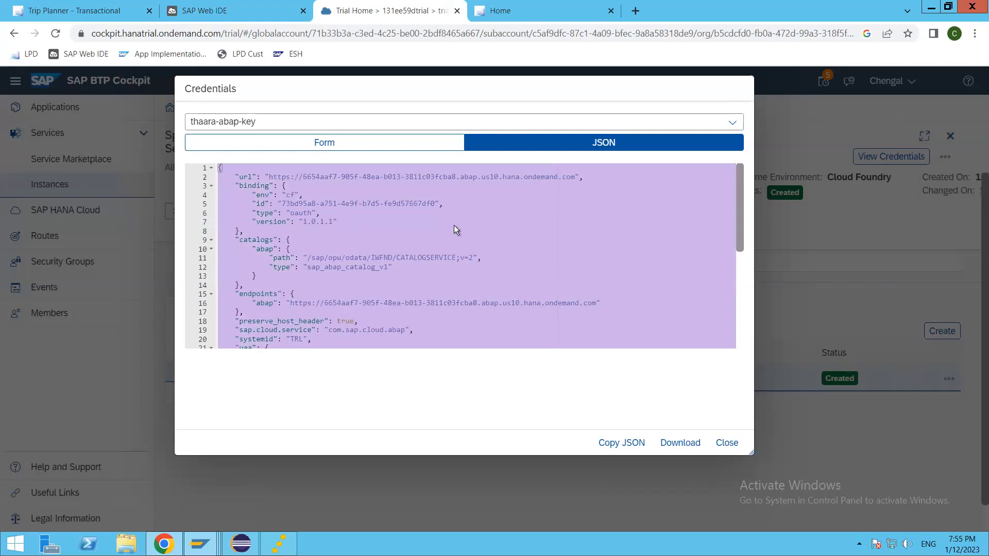
left_click(354, 235)
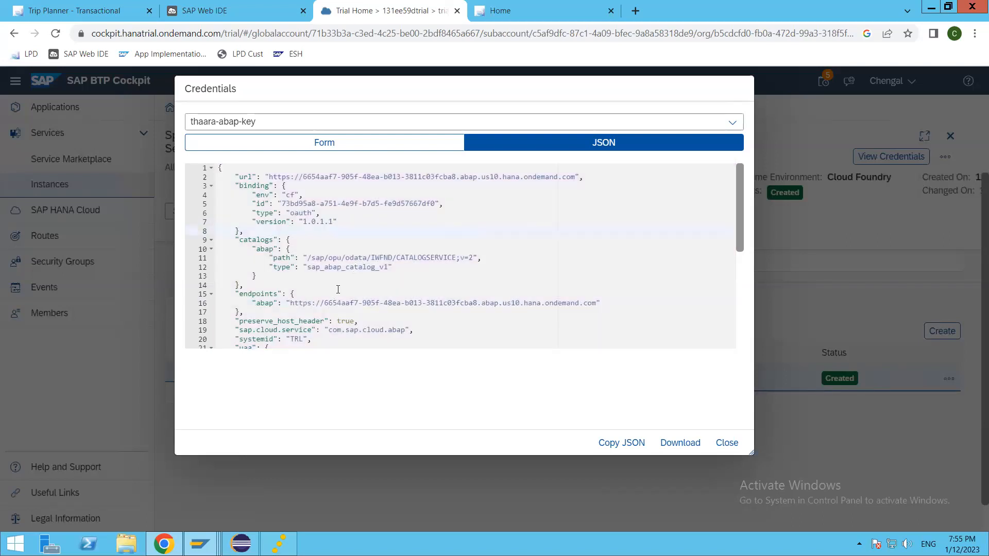
scroll(340, 282, "down", 5)
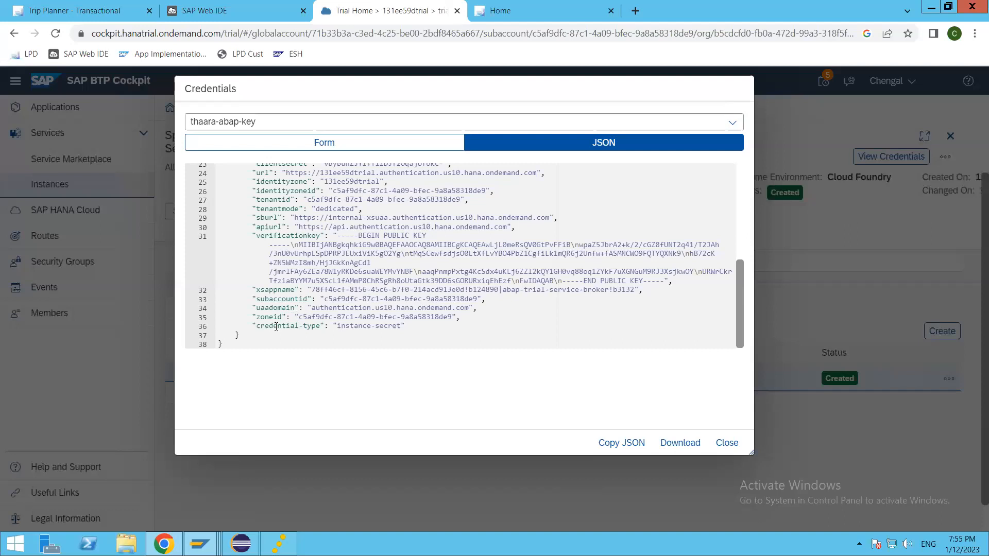
scroll(285, 318, "up", 5)
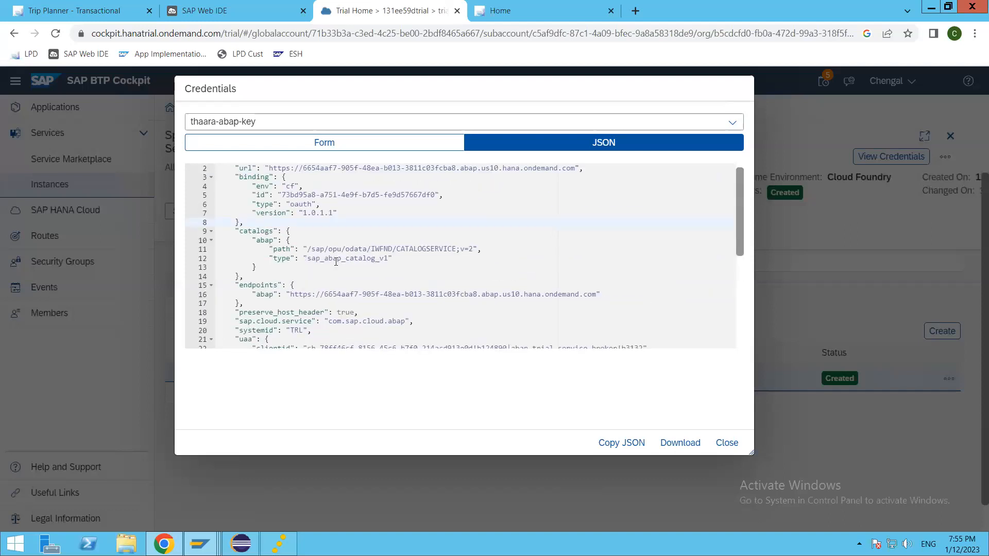
left_click(322, 278)
left_click(734, 443)
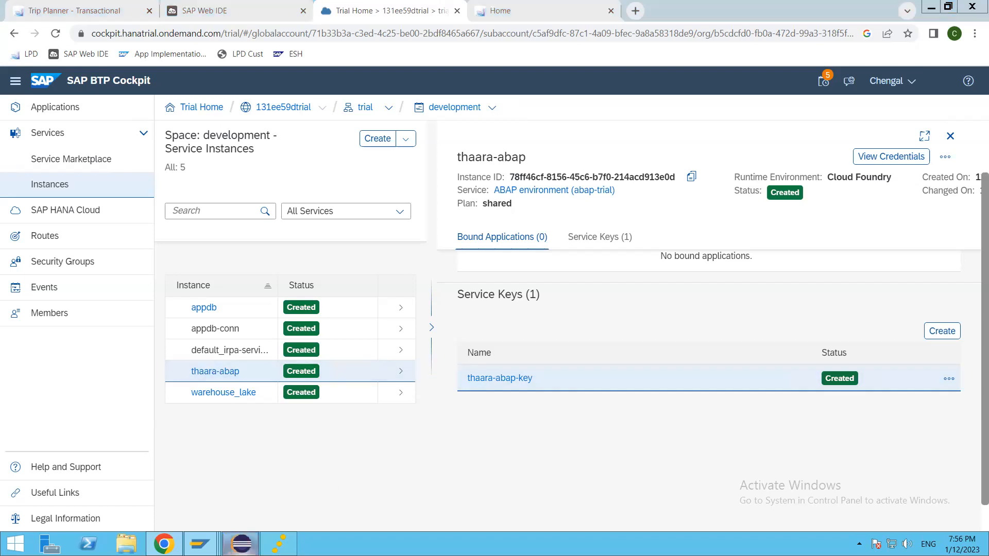
left_click(241, 543)
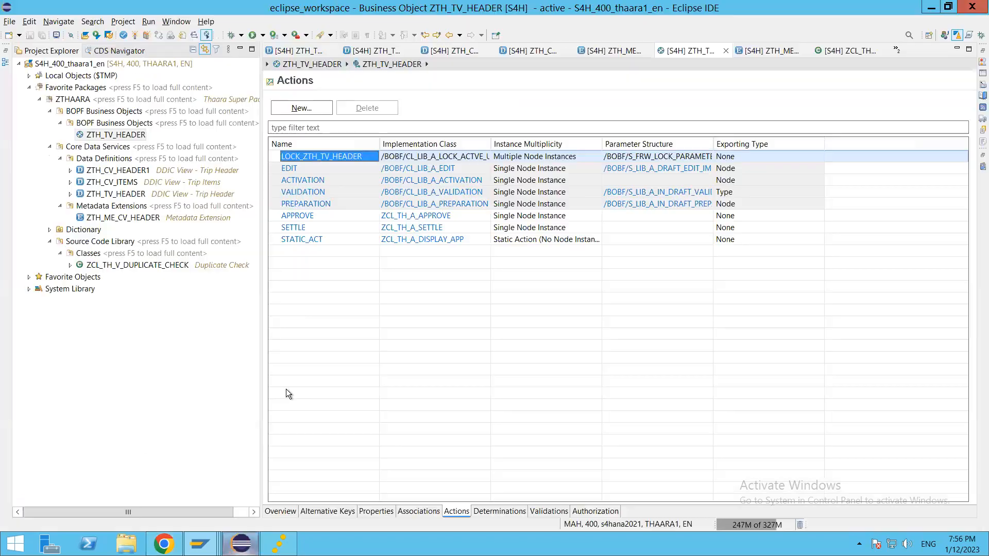
Close all open editors, collapse the project tree, and start a new ABAP Cloud Project.
right_click(686, 52)
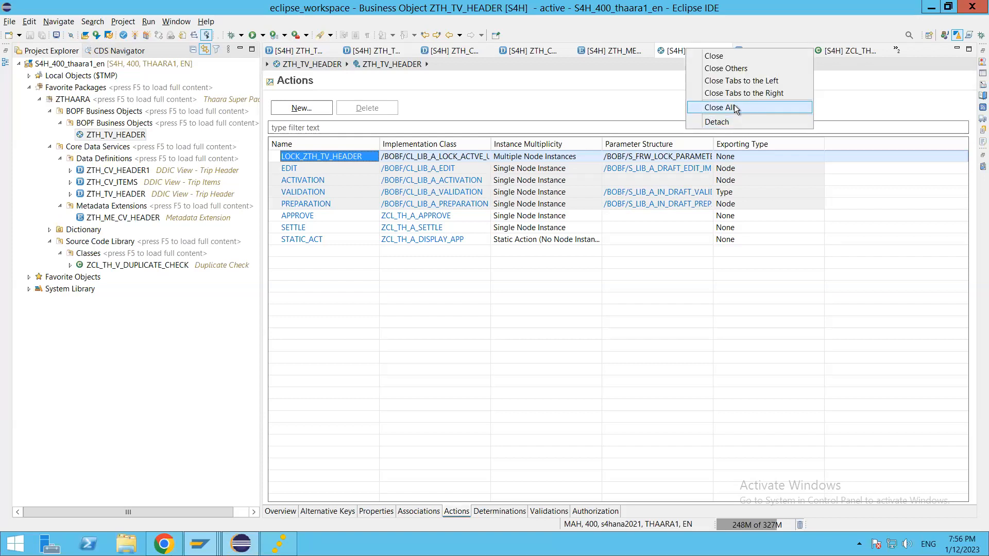
left_click(734, 105)
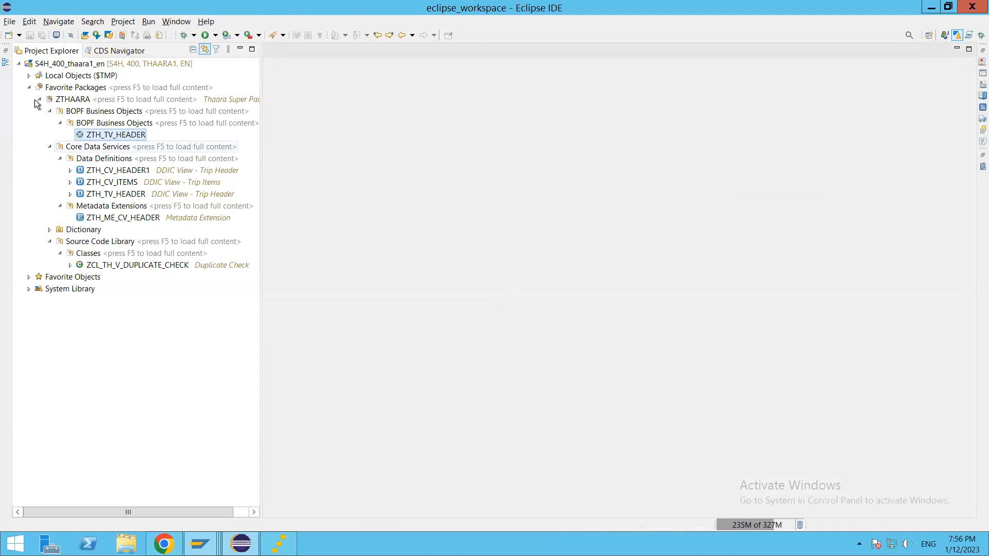
left_click(19, 64)
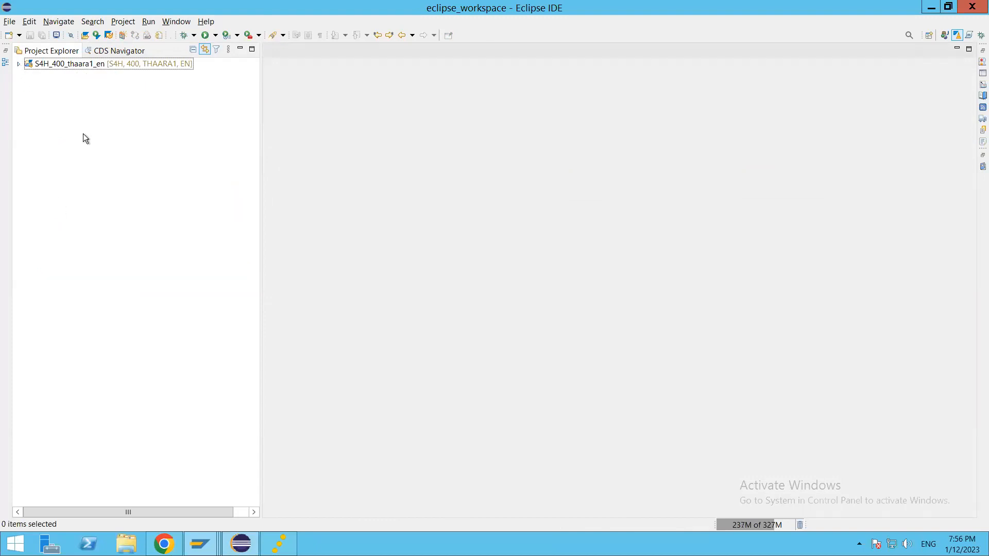
left_click(19, 35)
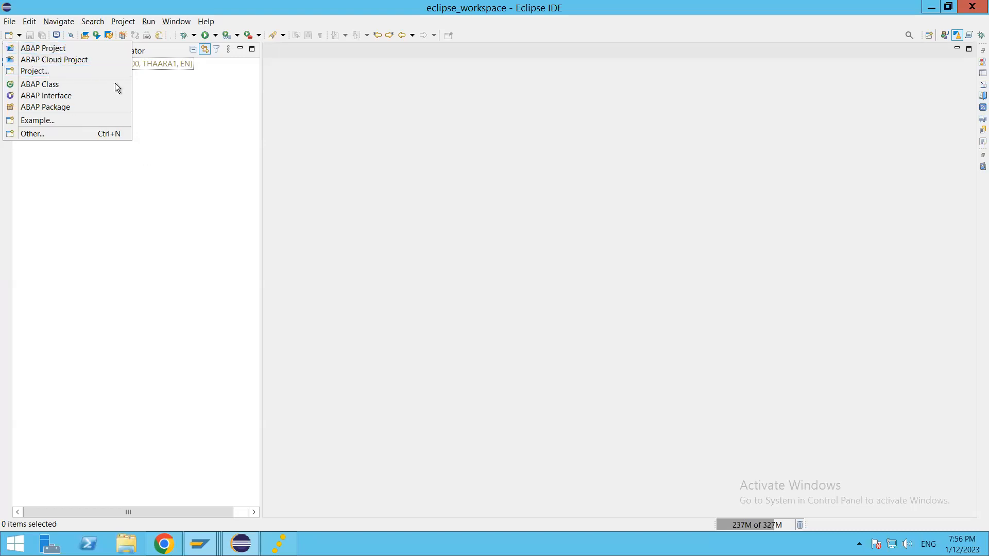
left_click(32, 61)
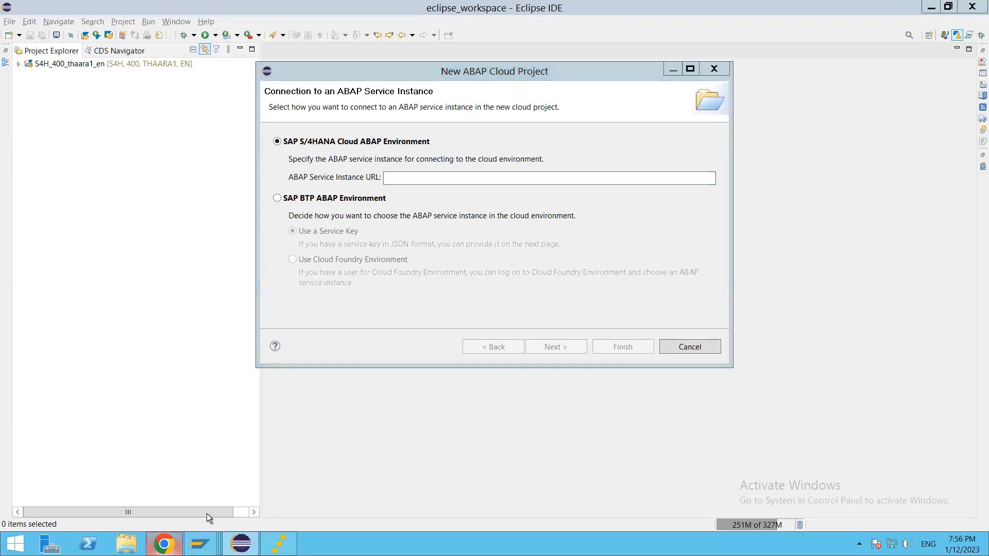
Review thaara-abap-key's JSON credentials, including the service instance URL, then go back to Eclipse.
left_click(163, 544)
left_click(949, 379)
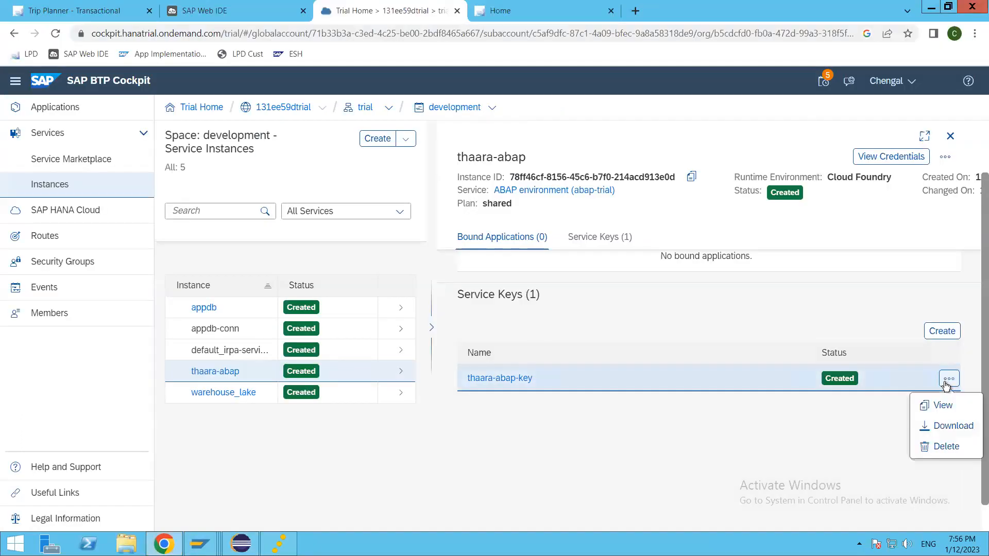
left_click(941, 407)
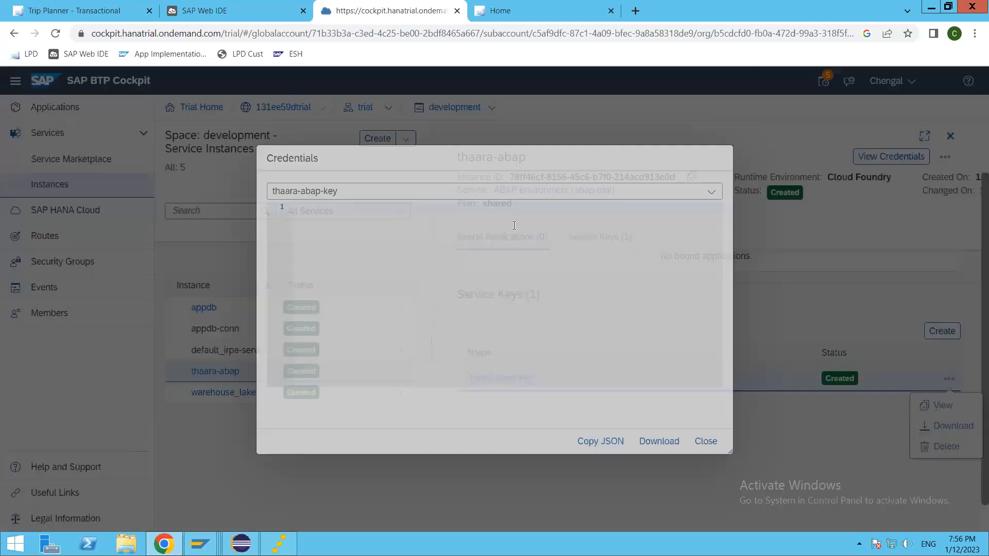
left_click(450, 337)
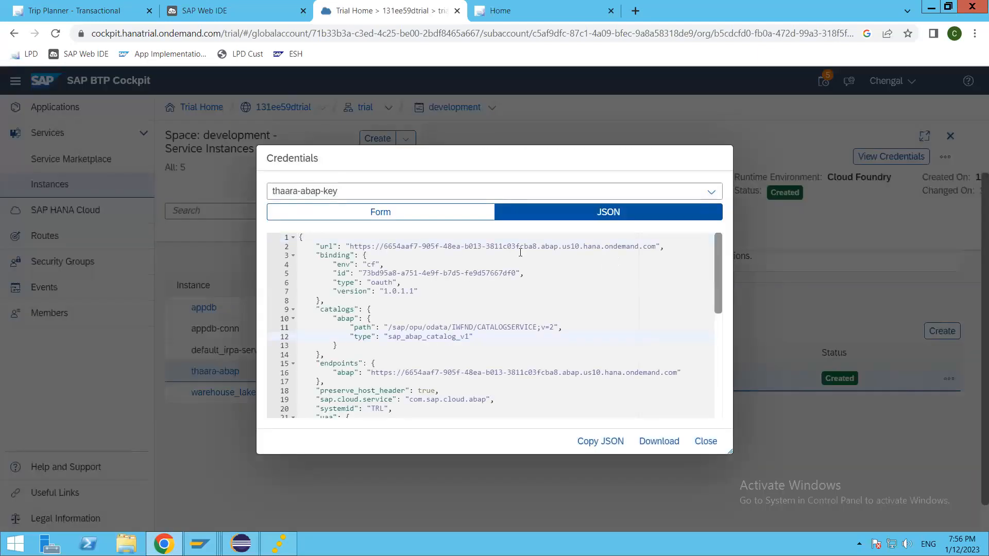
left_click_drag(350, 246, 656, 246)
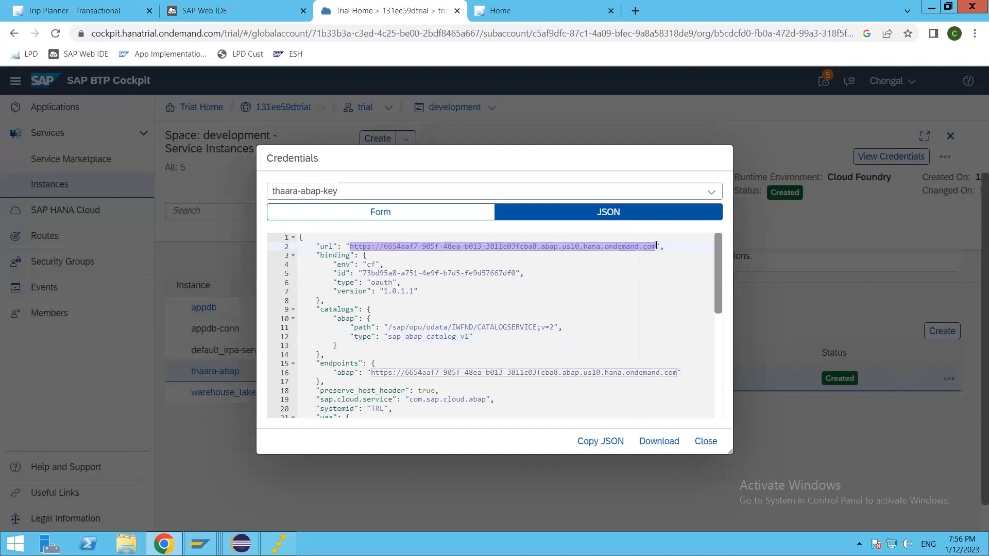
left_click(554, 329)
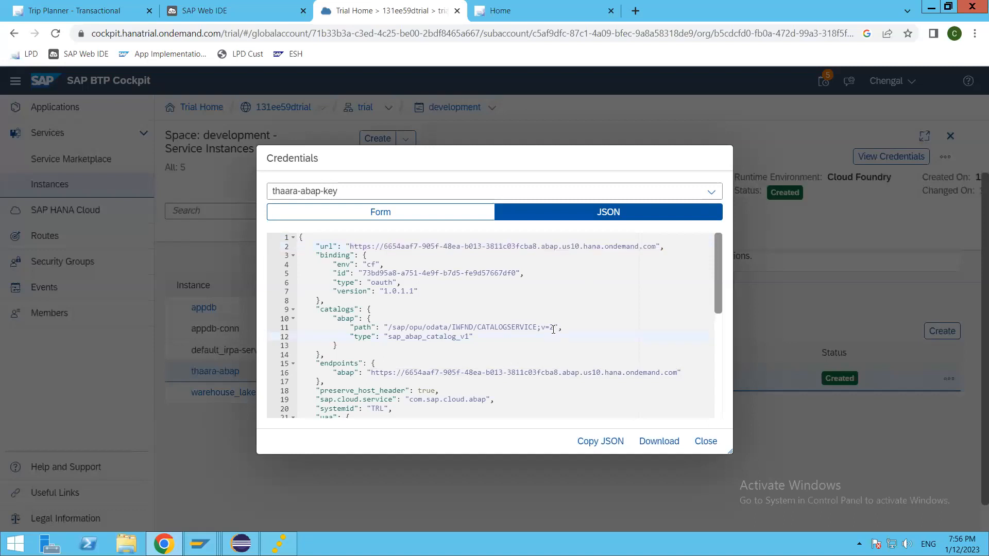
scroll(553, 329, "down", 3)
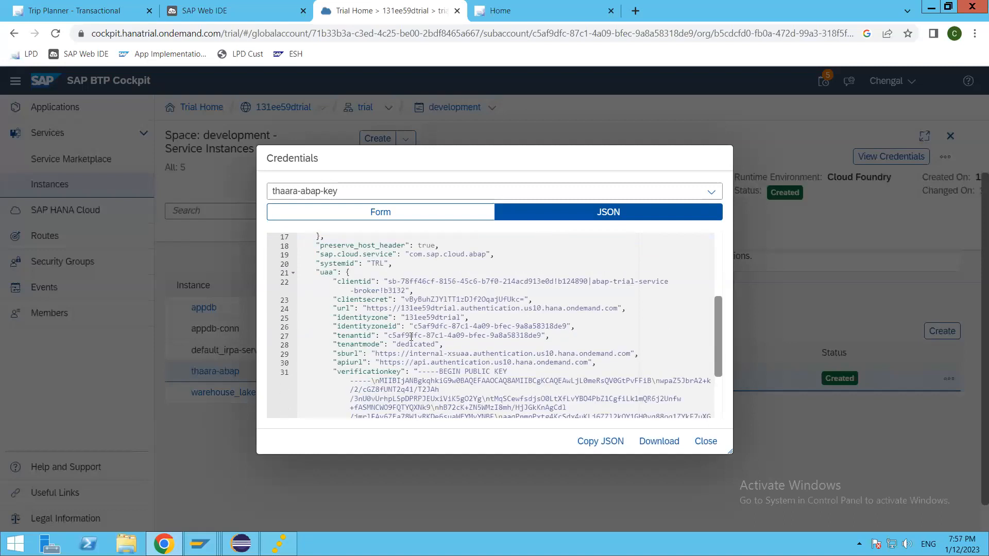
scroll(411, 335, "up", 2)
key("alt+Tab")
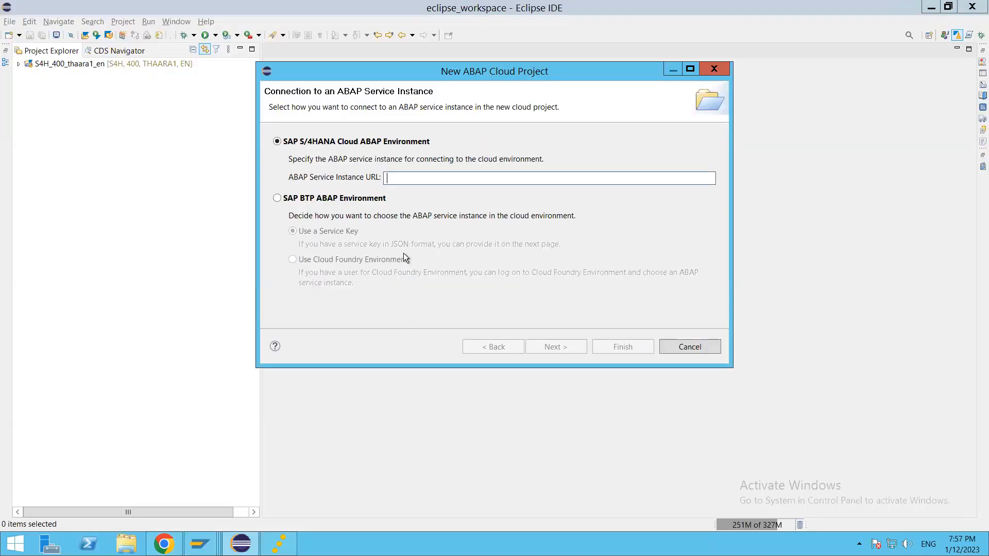
Choose SAP BTP ABAP Environment in the wizard and copy the service key JSON from the browser.
left_click(277, 198)
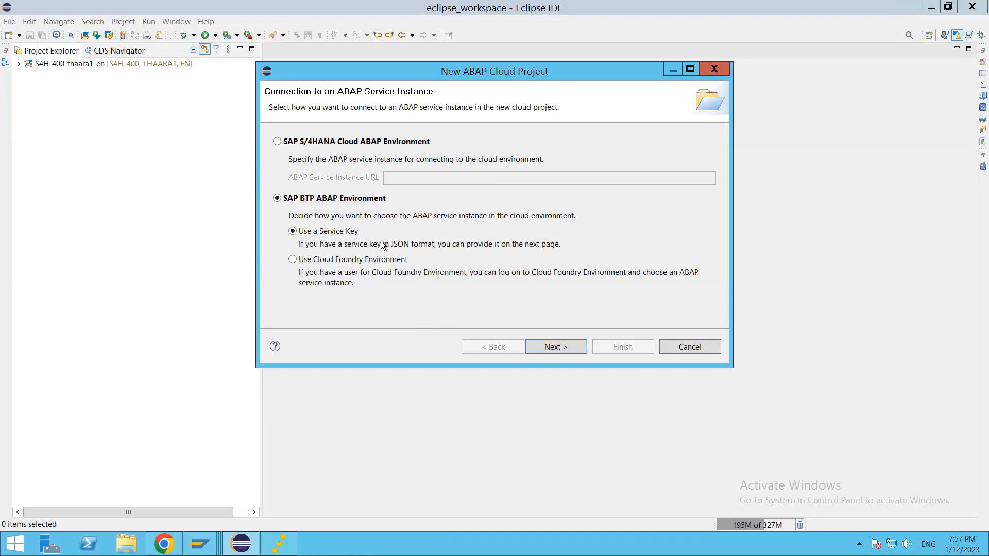
key("alt+Tab")
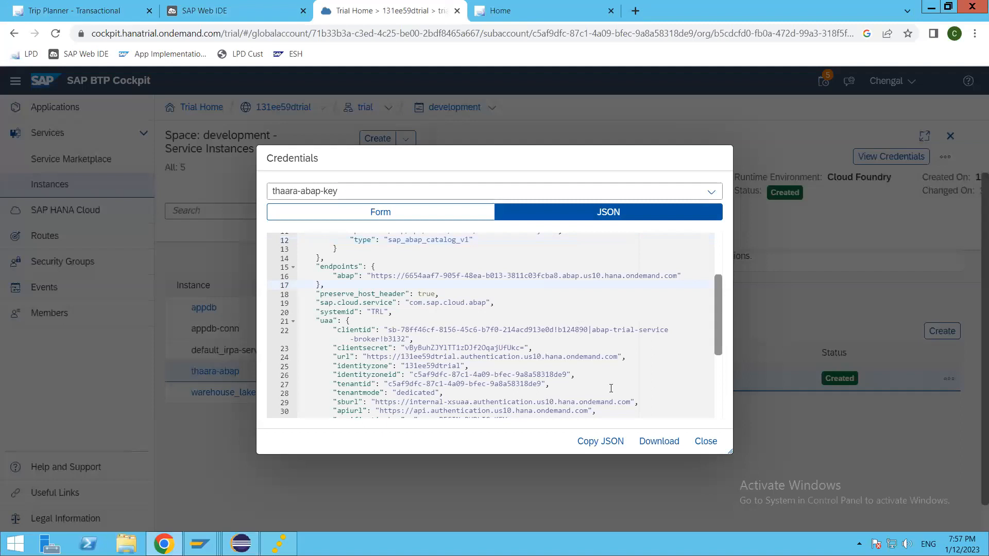
left_click(606, 441)
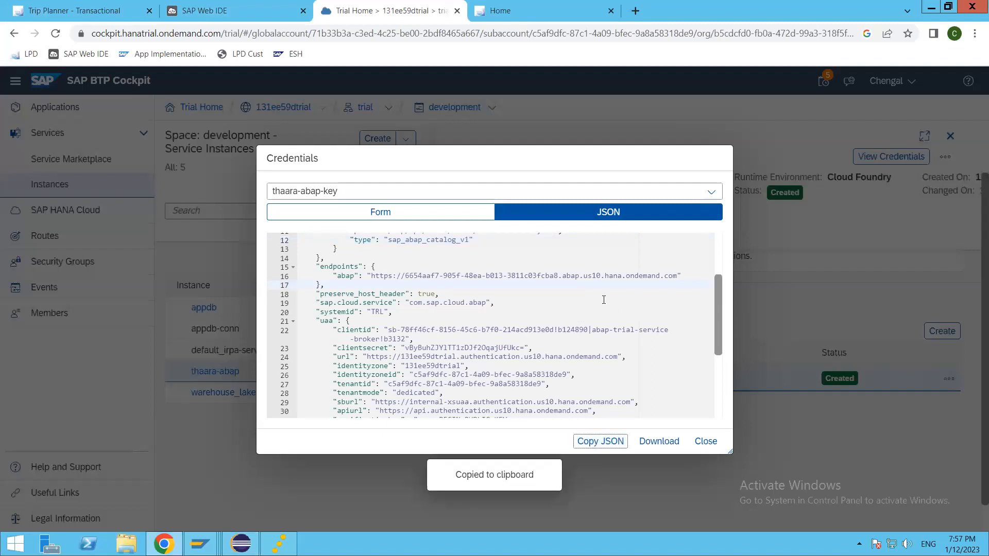
key("alt+Tab")
Paste the copied service key JSON into the wizard and continue to the logon page.
left_click(557, 347)
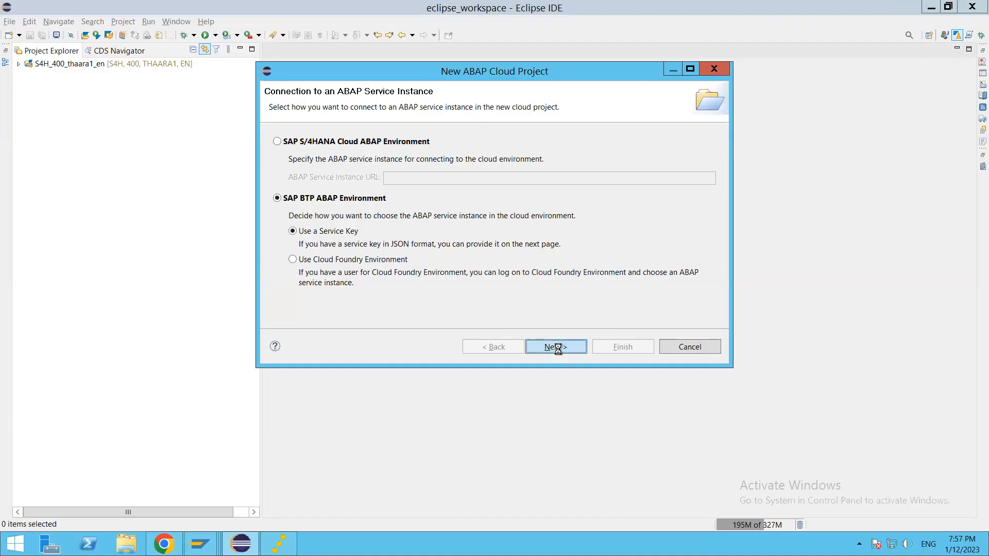
left_click(377, 226)
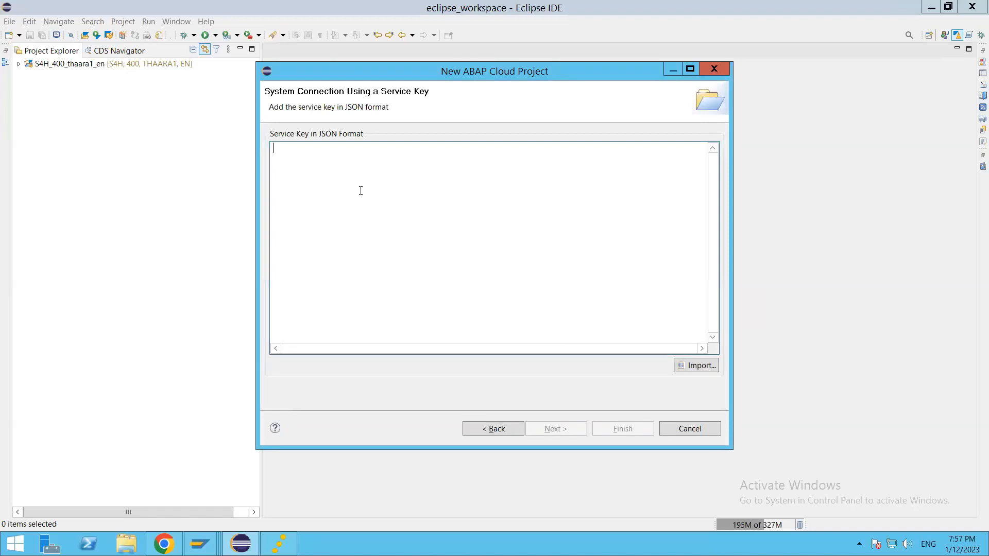
key("ctrl+v")
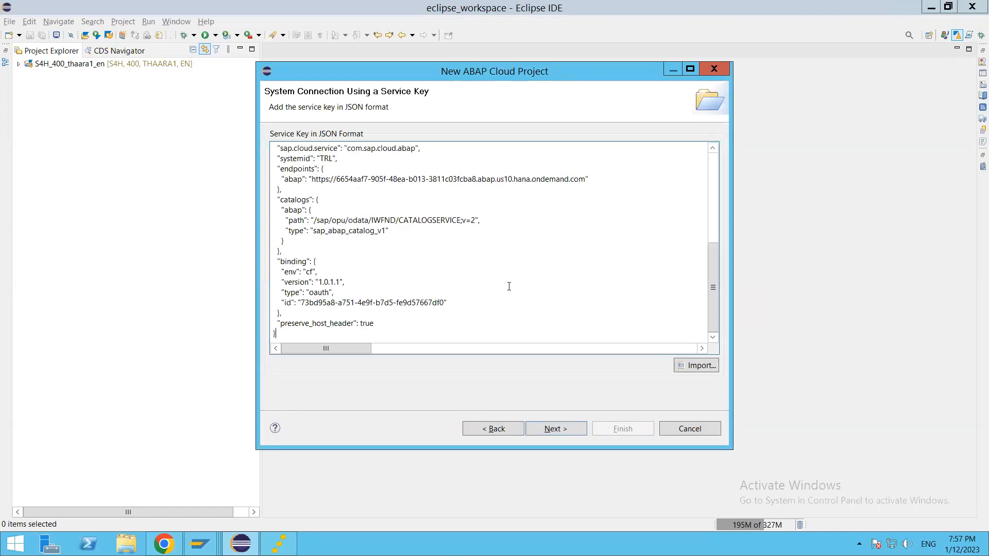
scroll(511, 284, "up", 7)
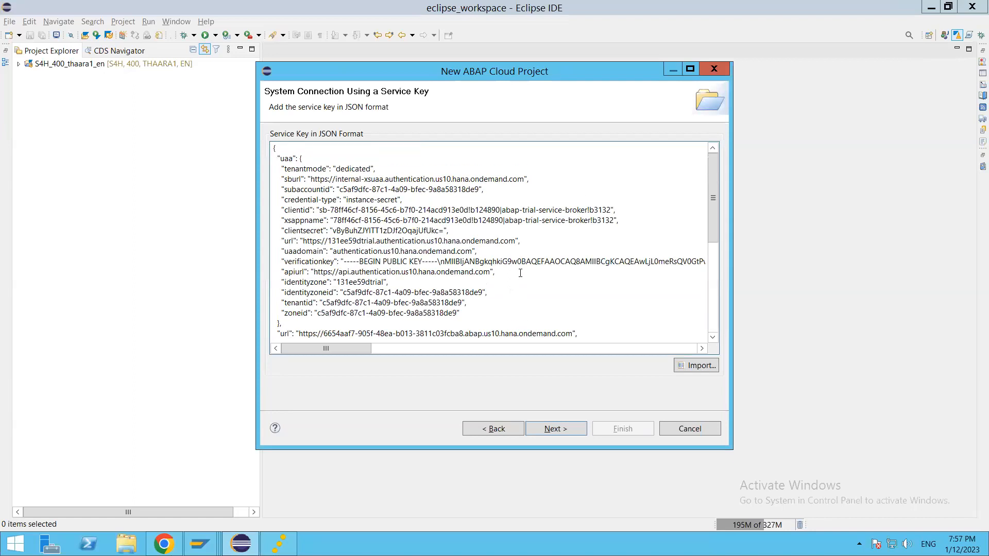
left_click(564, 429)
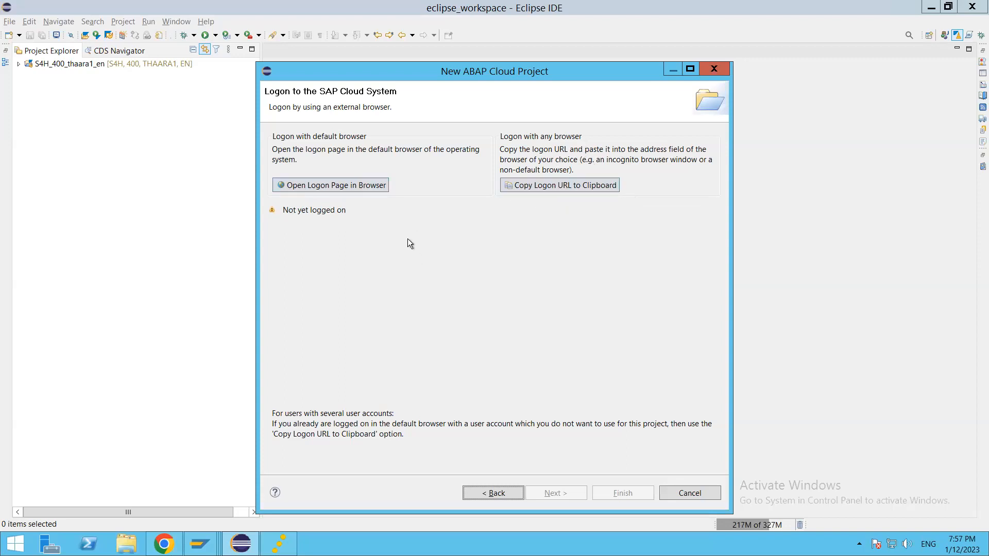
Log on to the SAP Cloud System in the browser, close the confirmation tab, and return to Eclipse.
left_click(337, 184)
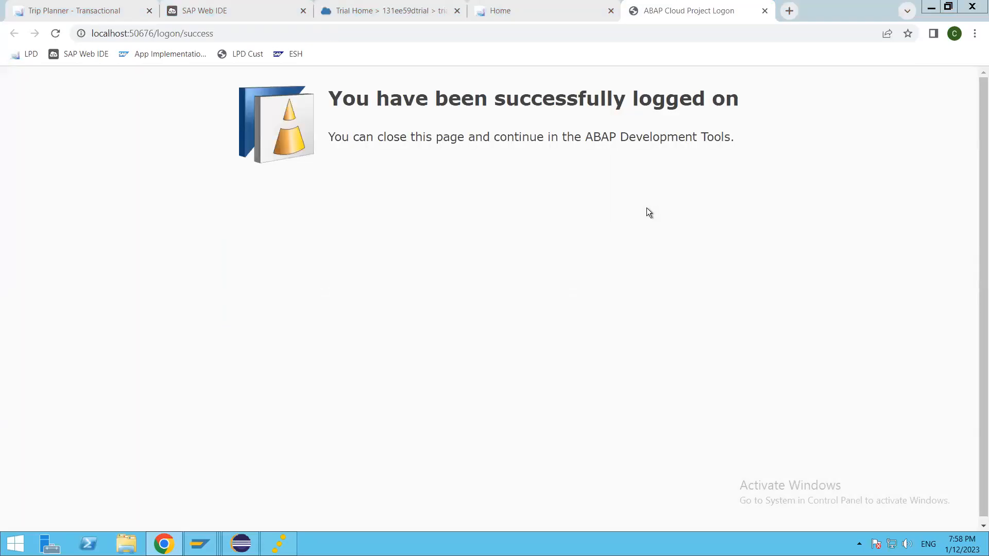
left_click(764, 10)
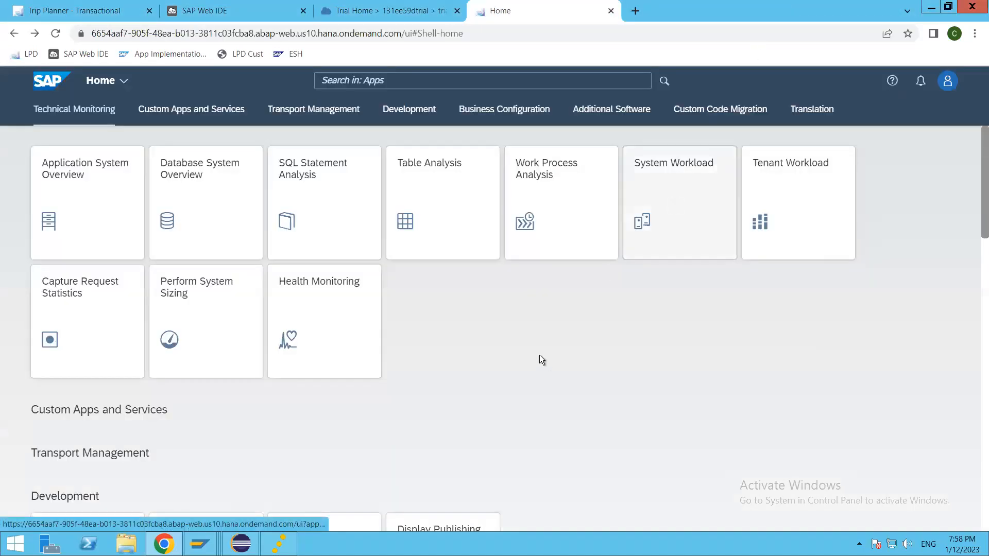
key("alt+Tab")
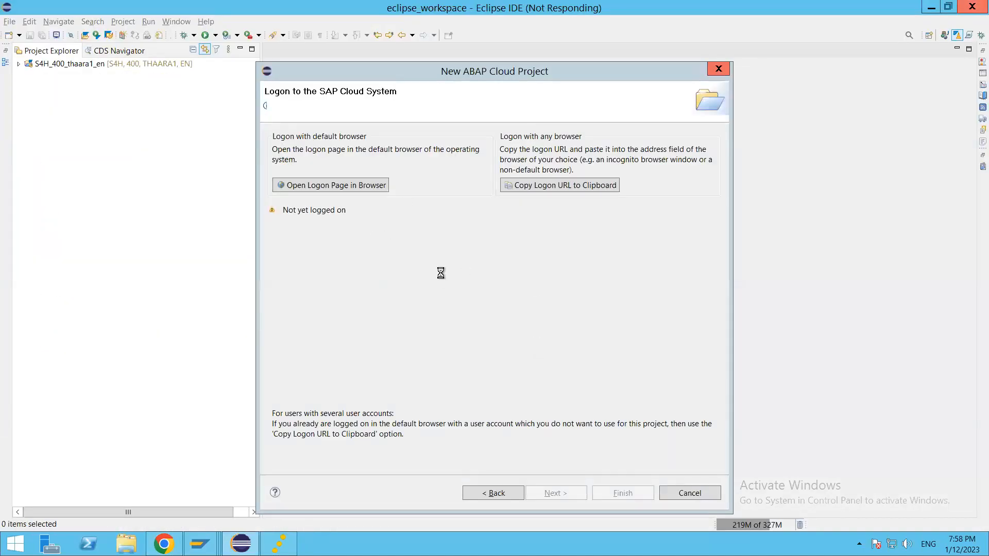
key("alt+Tab")
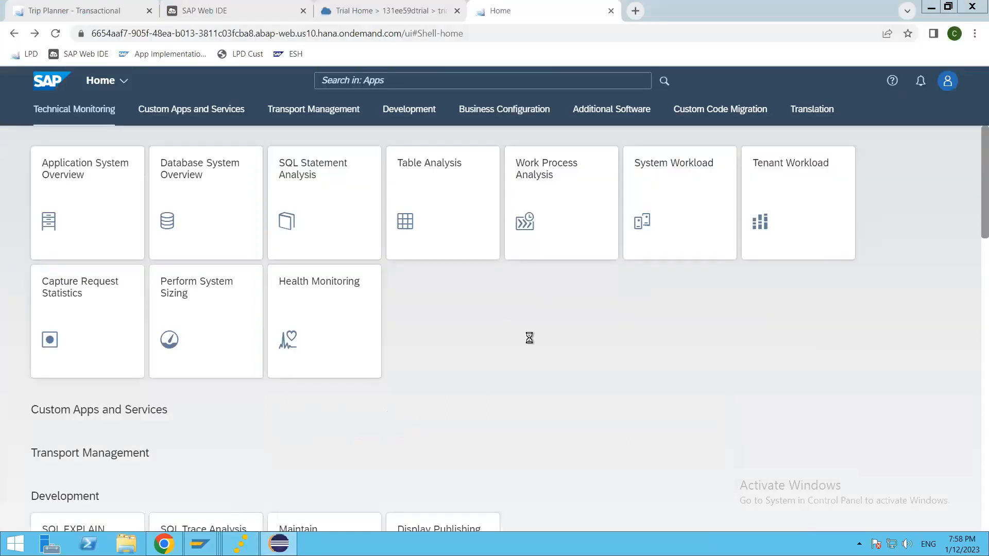
key("alt+Tab")
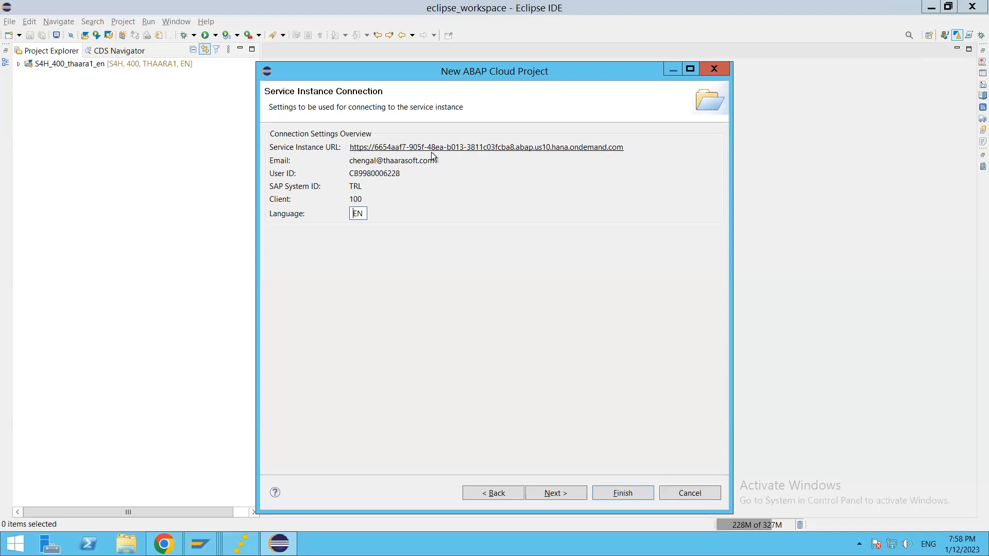
Accept the connection settings and finish the project named TRL_THAARA_BTP_ABAP_EN.
left_click(551, 493)
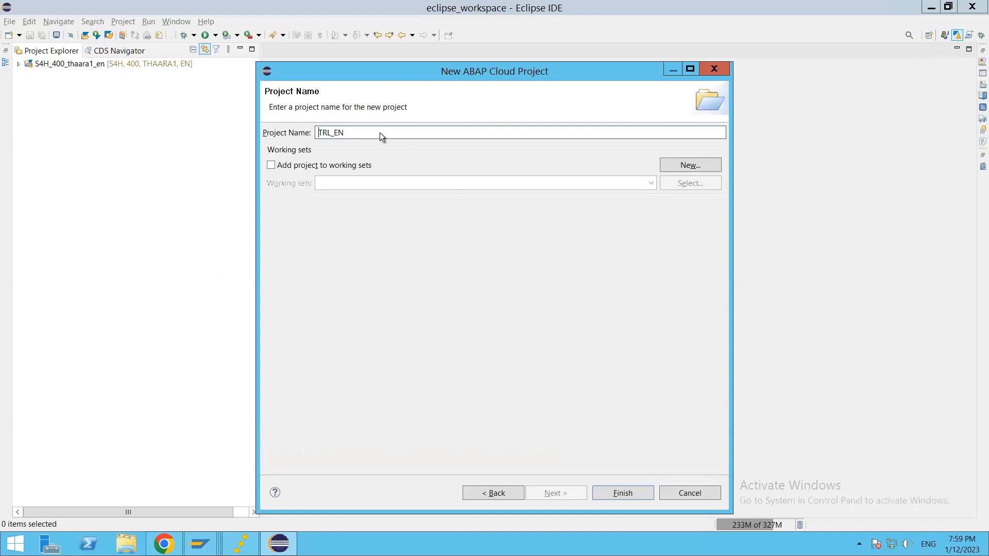
left_click(333, 133)
type("_THAARA_BTP_ABAP_")
left_click(620, 493)
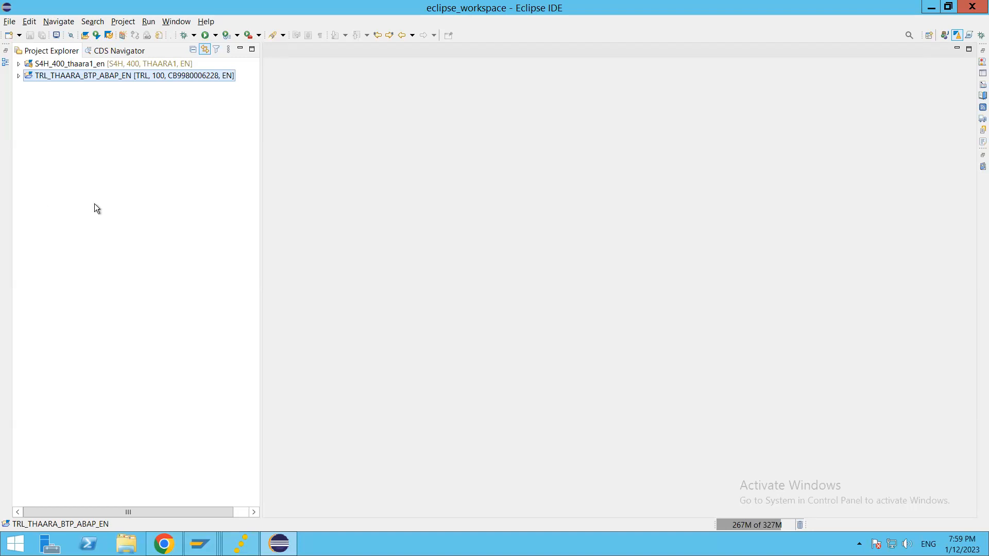
Expand TRL_THAARA_BTP_ABAP_EN and its Favorite Packages node to show ZLOCAL.
left_click(19, 76)
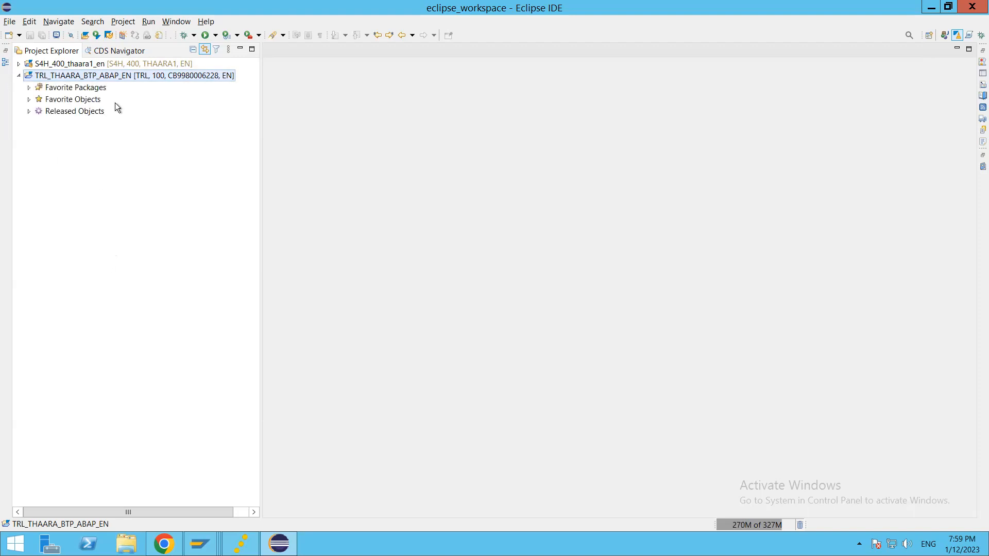
left_click(29, 87)
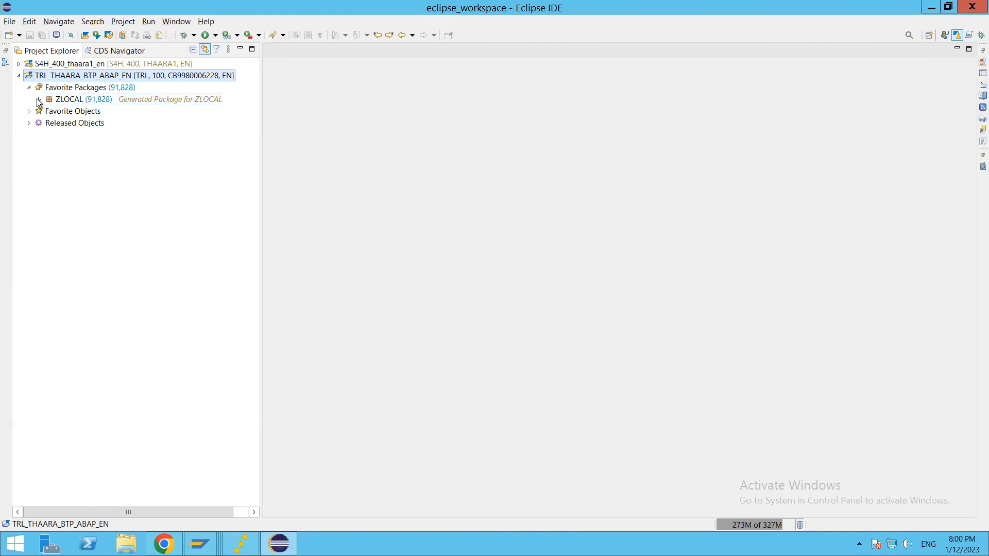
Define a new ABAP package ZTHAARA_BTP_ABAP with description 'BTP ABAP Development'.
right_click(60, 77)
mouse_move(96, 80)
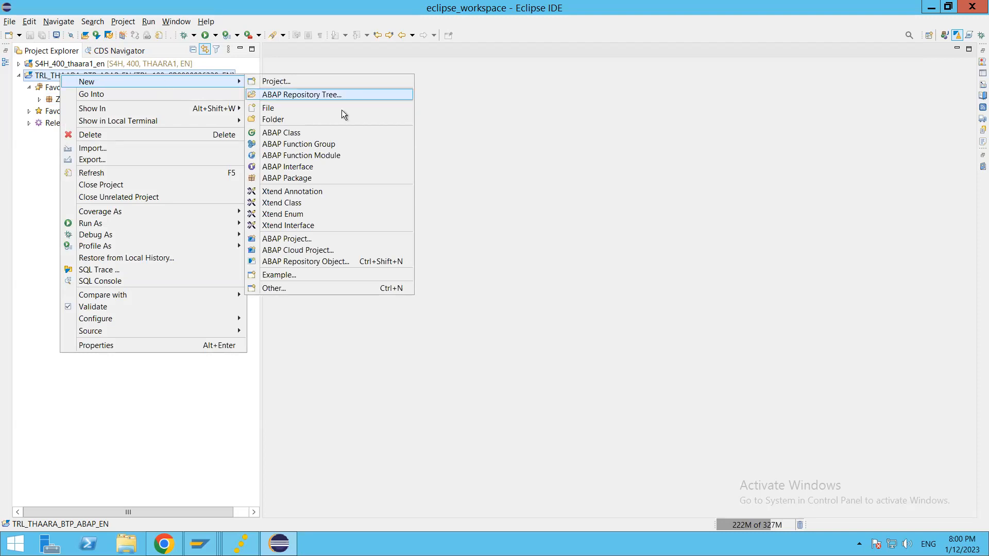
left_click(296, 179)
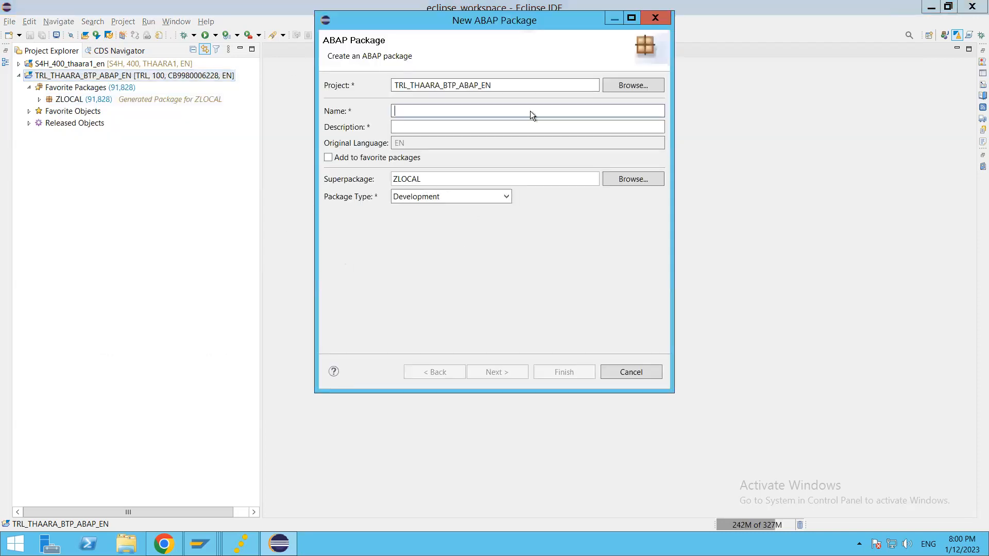
type("ZT")
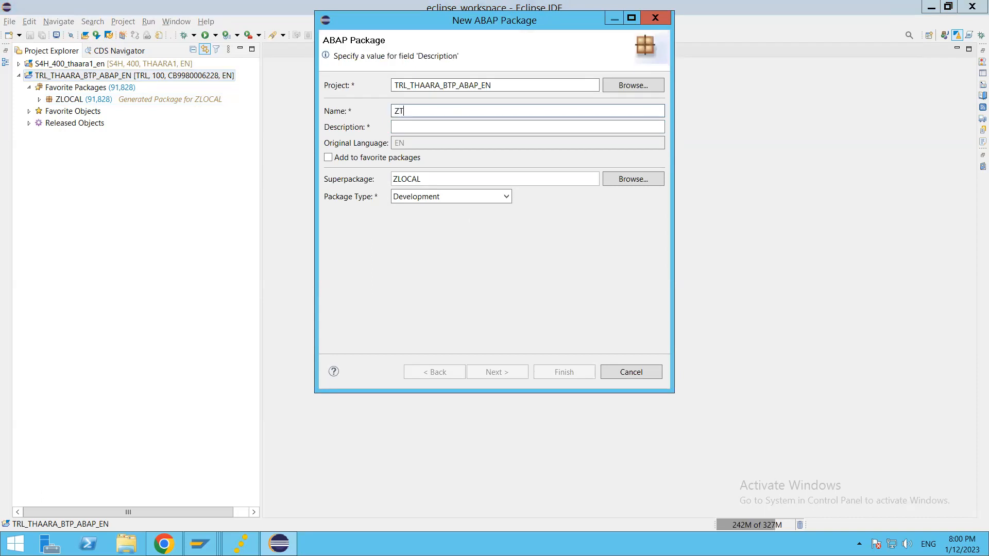
type("HAARA_BTP_ABAP")
key("Tab")
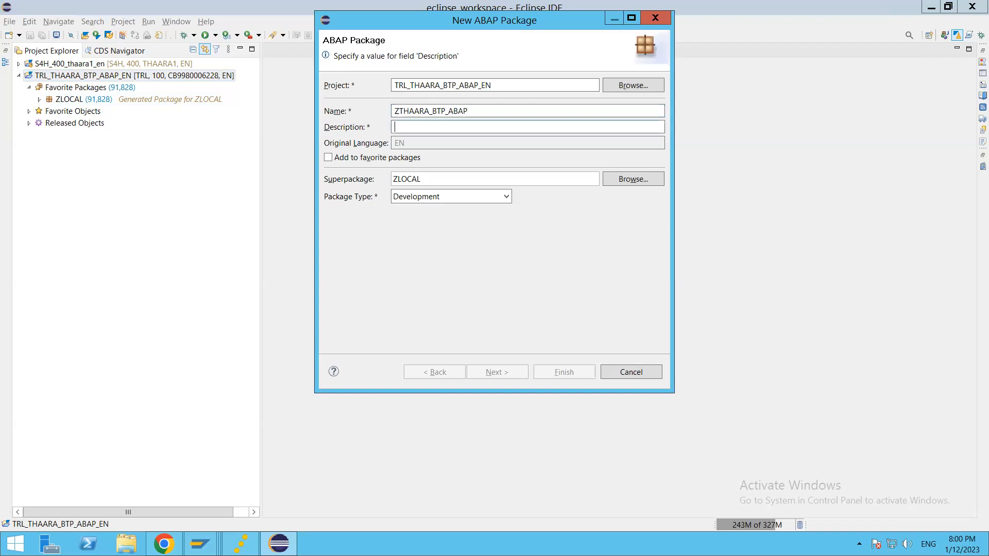
type("BTP A")
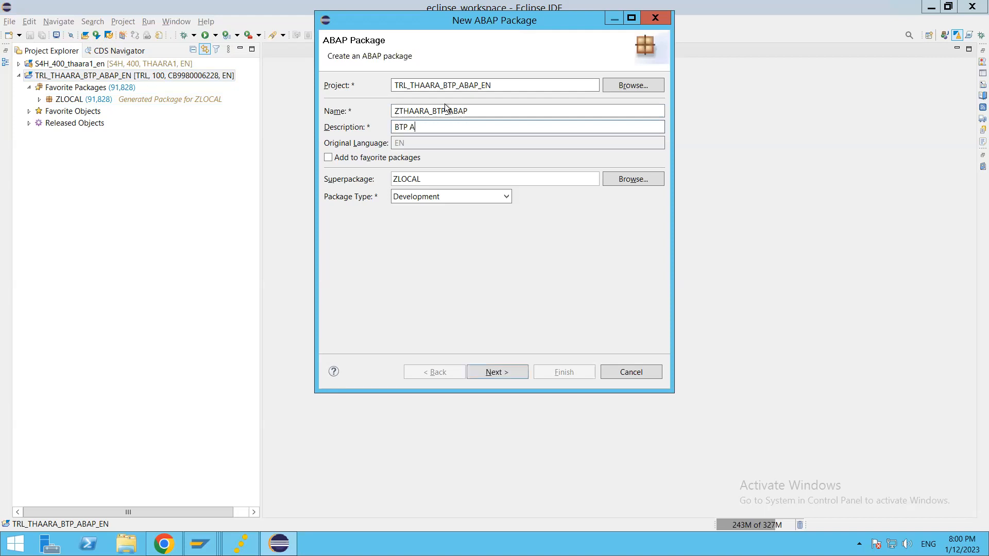
type("BAP Development")
left_click(502, 372)
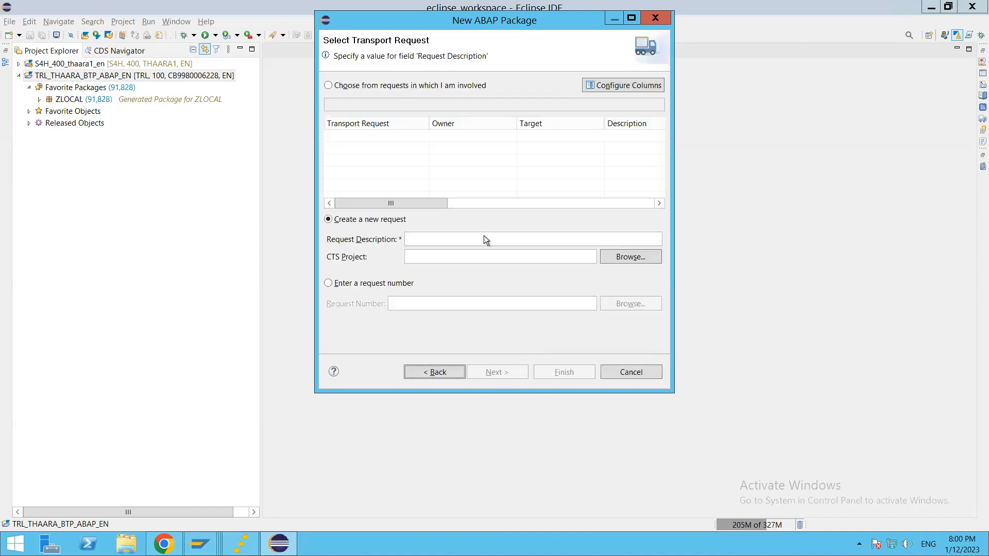
Assign a new transport request described 'Thaara Objects' and finish creating the package.
left_click(429, 239)
type("Thaara")
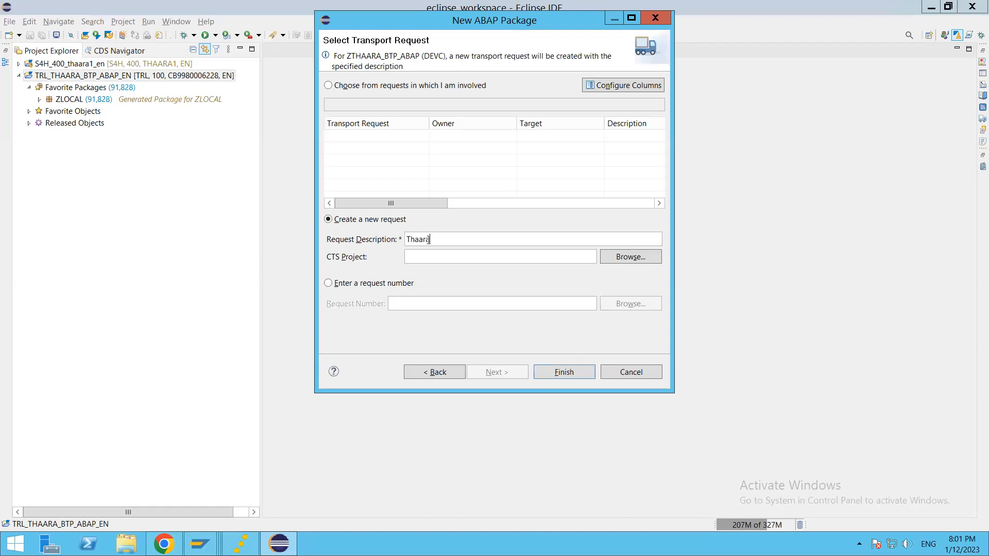
type(" Objects")
left_click(558, 372)
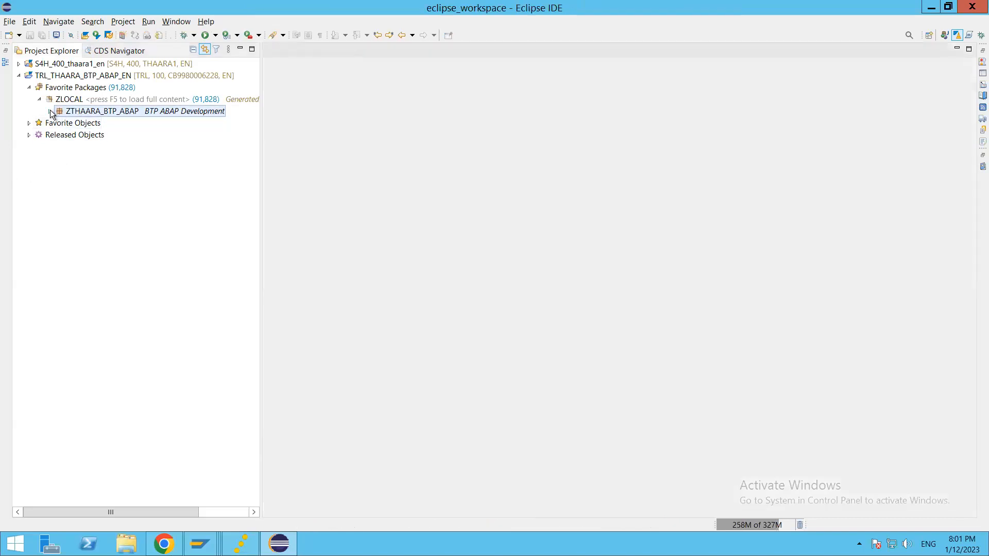
Expand ZTHAARA_BTP_ABAP, collapse Favorite Packages, and select the Released Objects node.
left_click(49, 111)
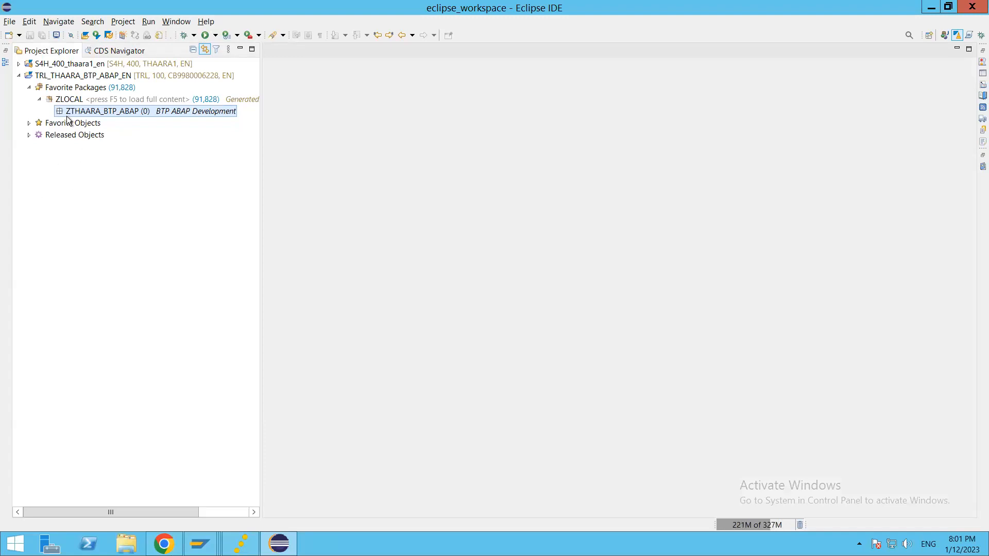
left_click(29, 87)
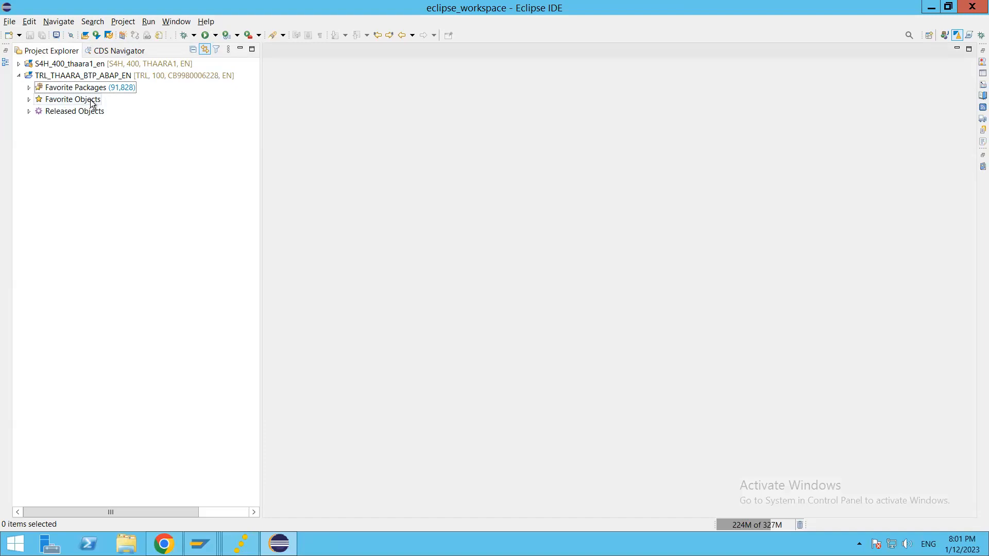
left_click(75, 110)
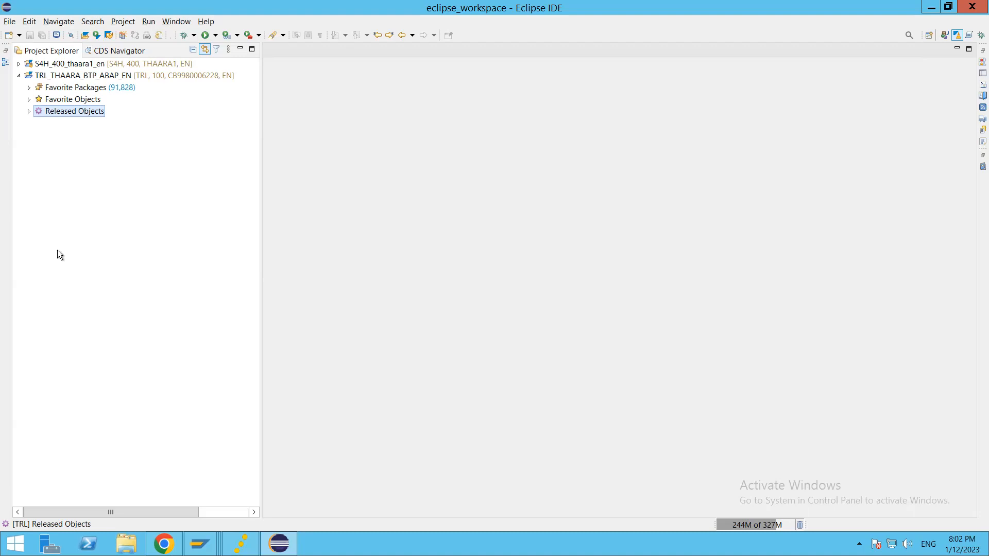
Expand Released Objects > Core Data Services > Data Definitions and open the I_CURRENCY data definition.
left_click(30, 110)
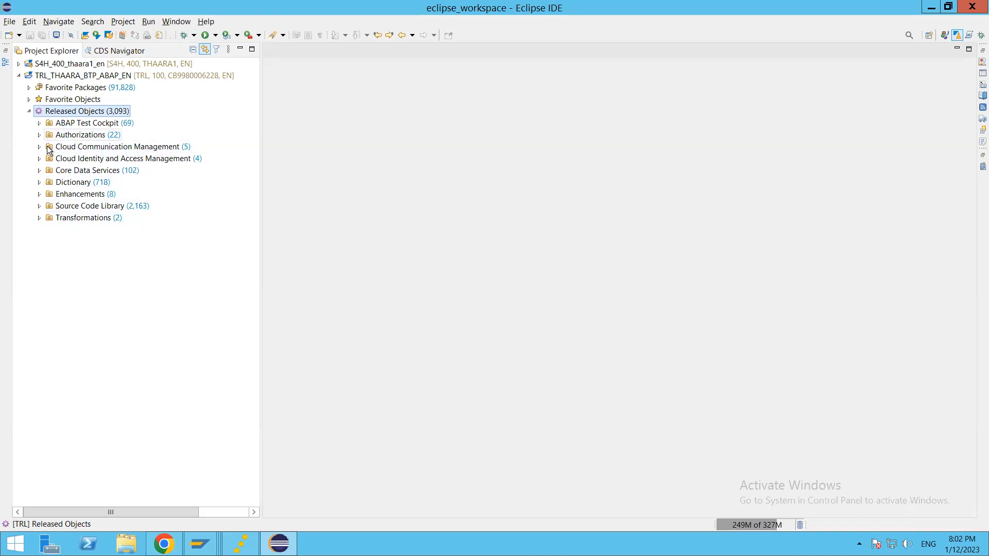
left_click(40, 171)
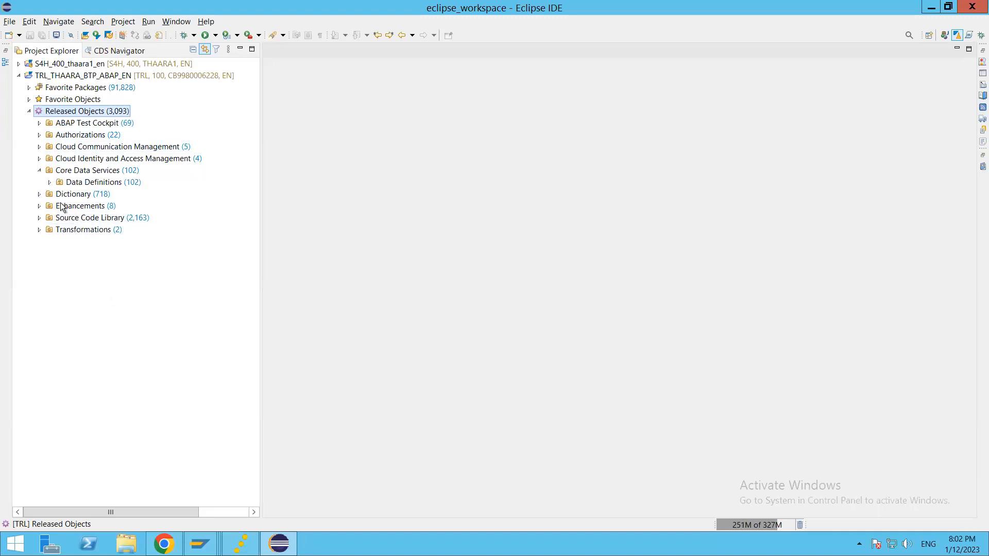
left_click(49, 183)
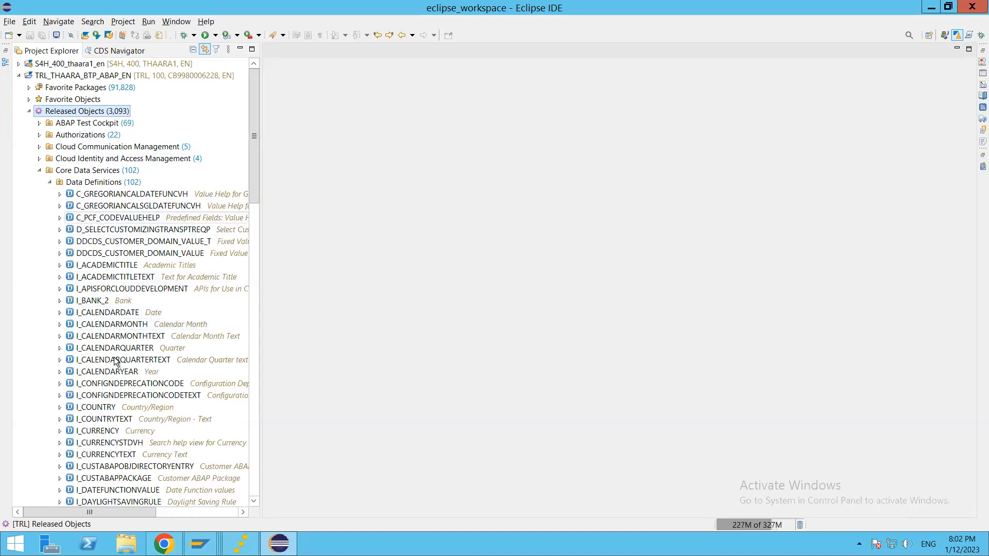
scroll(113, 393, "down", 5)
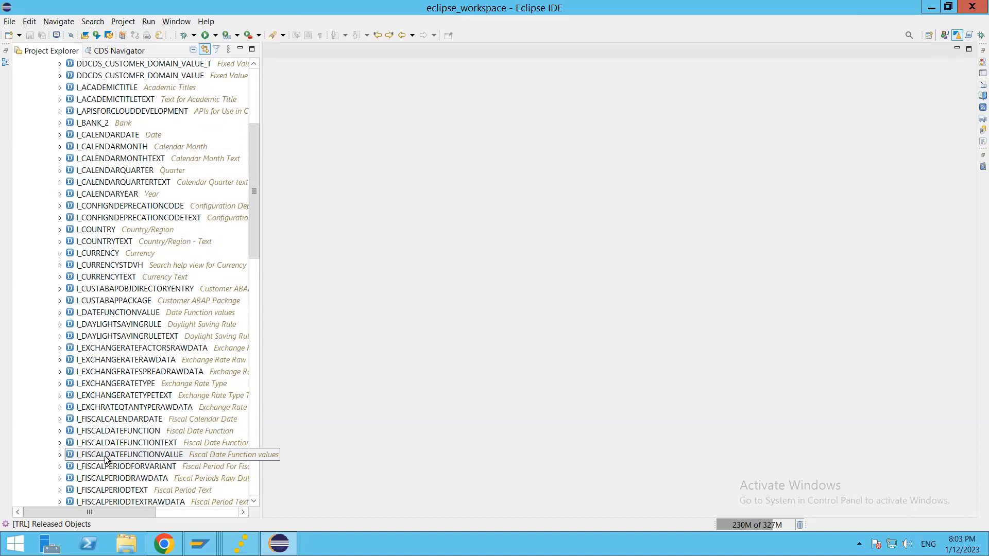
left_click(98, 253)
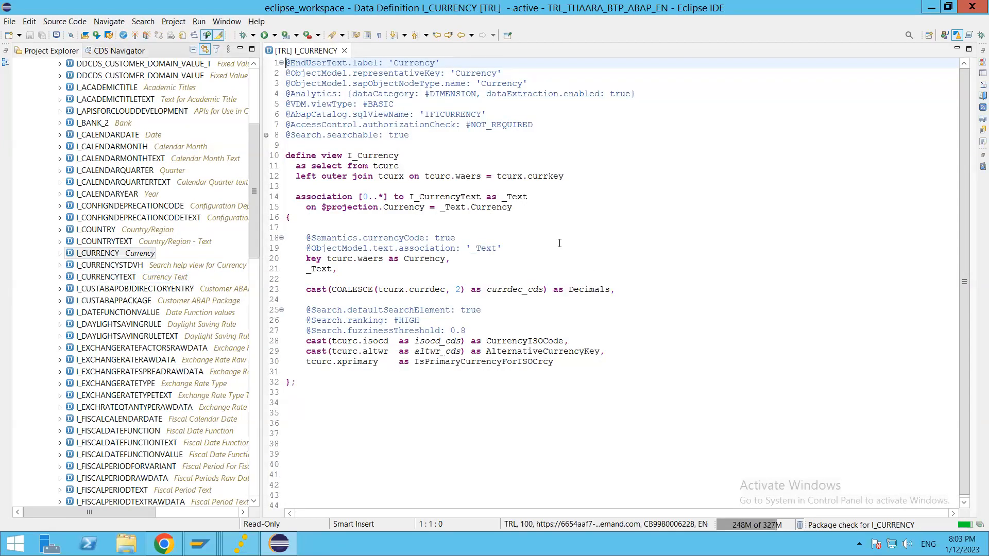
Run a Data Preview (F8) on I_CURRENCY to view its currency rows.
left_click(559, 237)
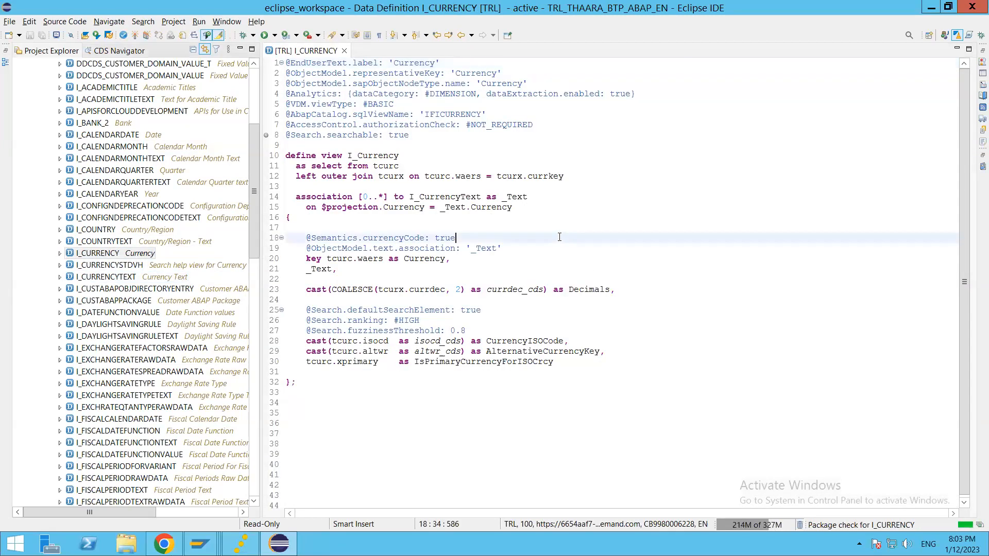
key("F8")
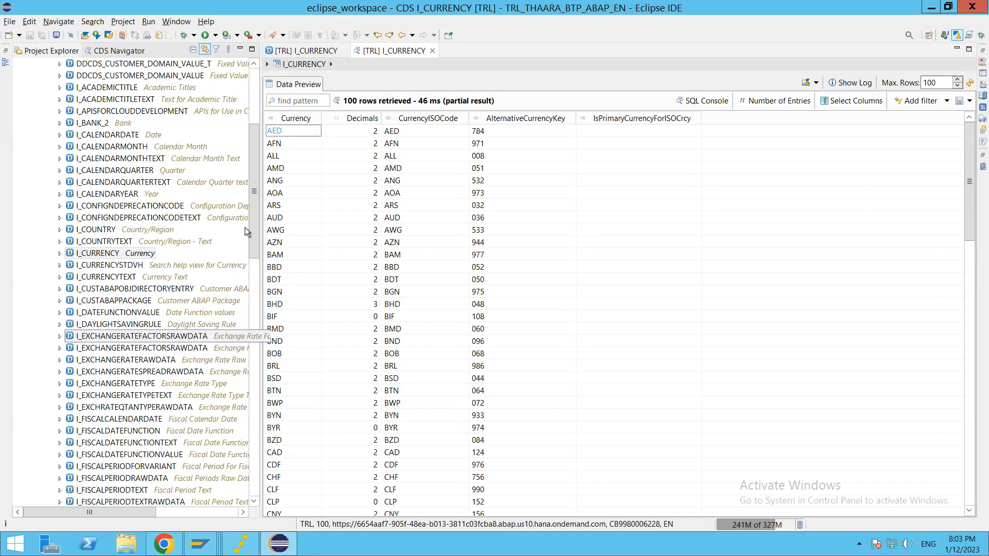
left_click_drag(254, 221, 258, 122)
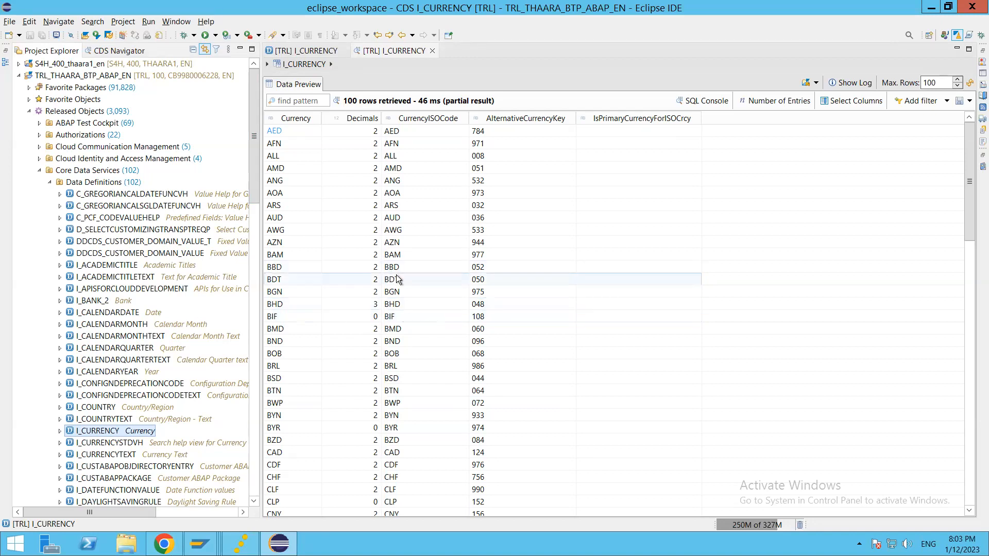
Close the I_CURRENCY preview and source editors and collapse the Data Definitions folder.
left_click(432, 51)
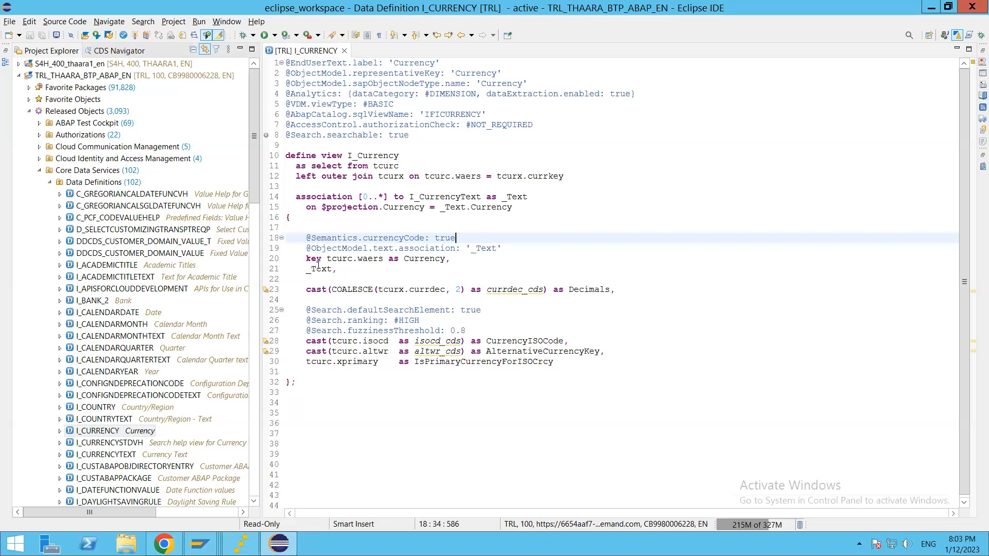
left_click(344, 51)
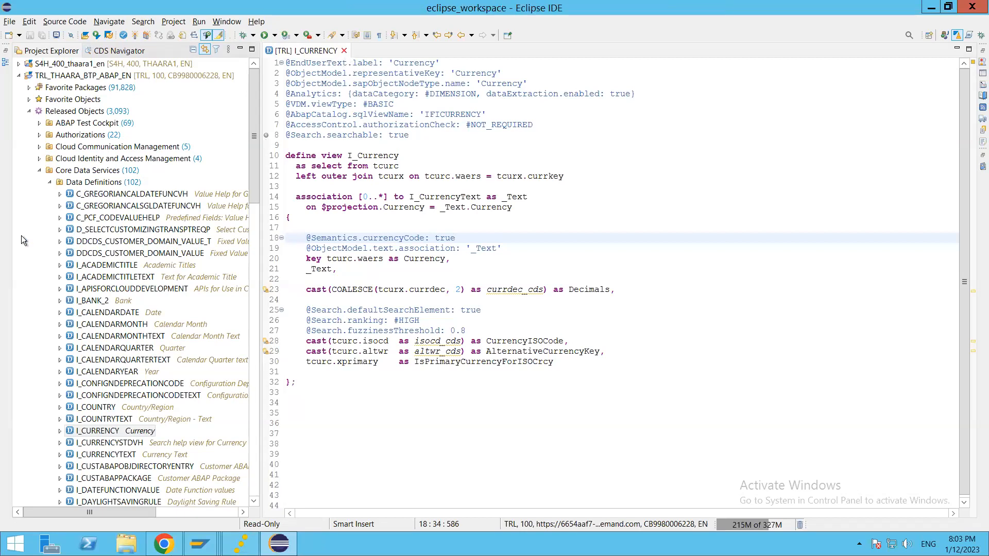
left_click(49, 181)
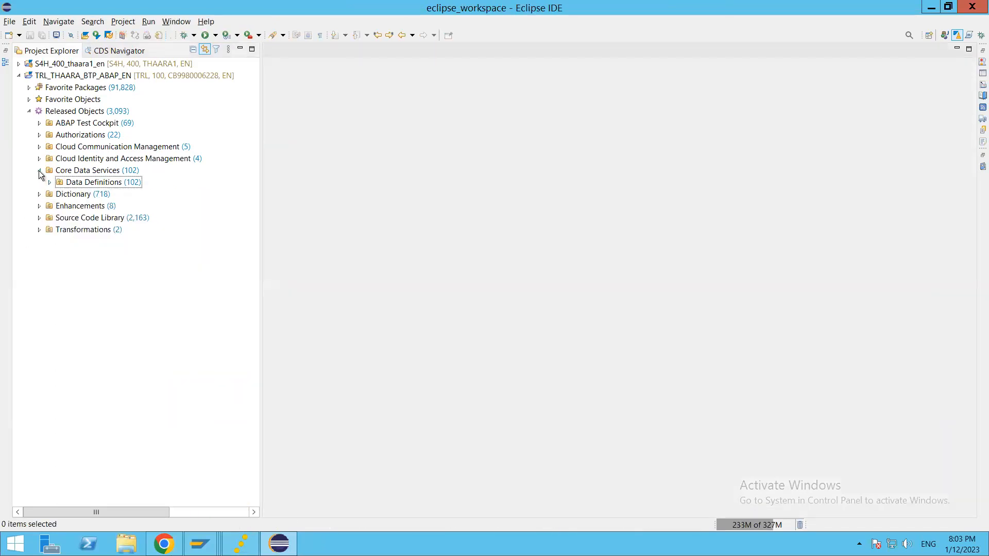
Collapse Core Data Services, select ZTHAARA_BTP_ABAP under Favorite Packages > ZLOCAL, then switch to the browser.
left_click(40, 171)
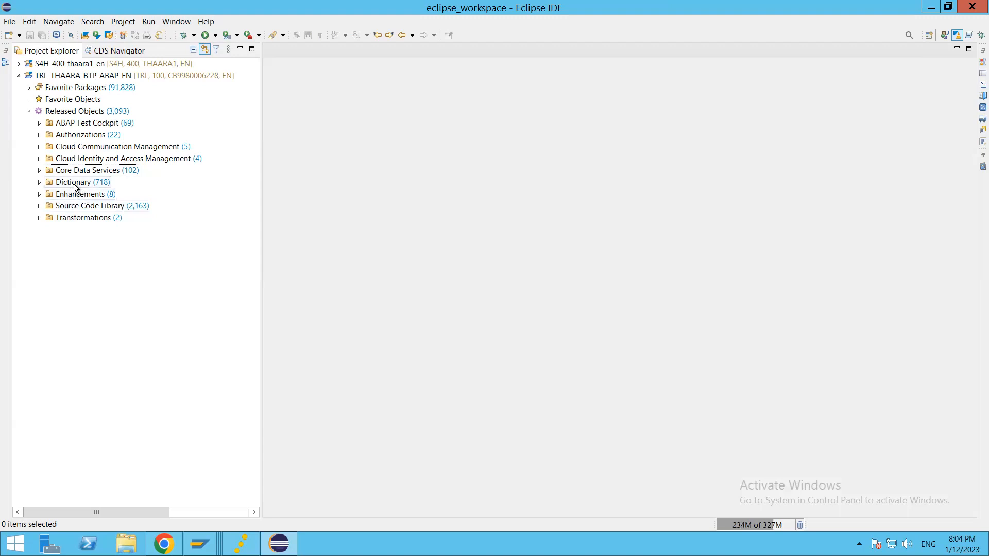
left_click(29, 88)
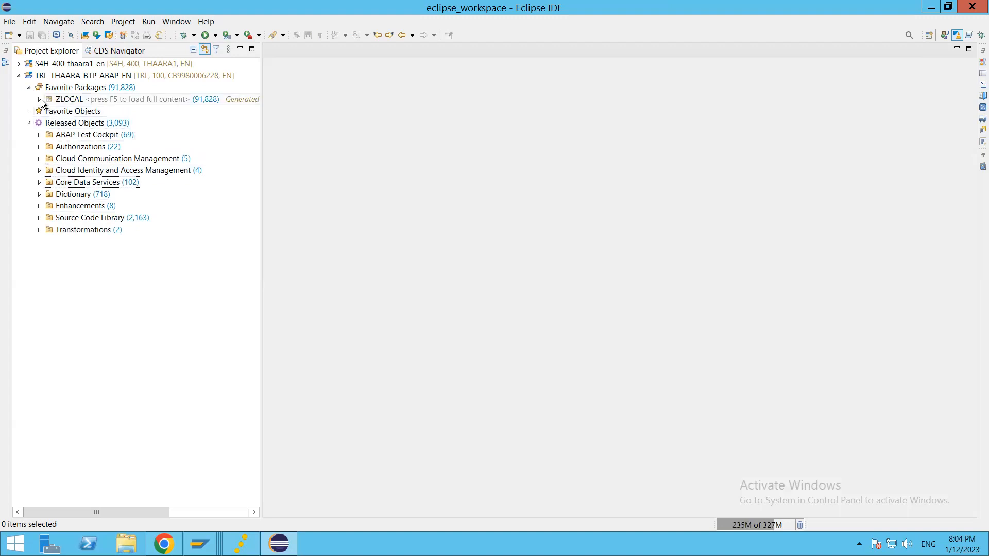
left_click(39, 99)
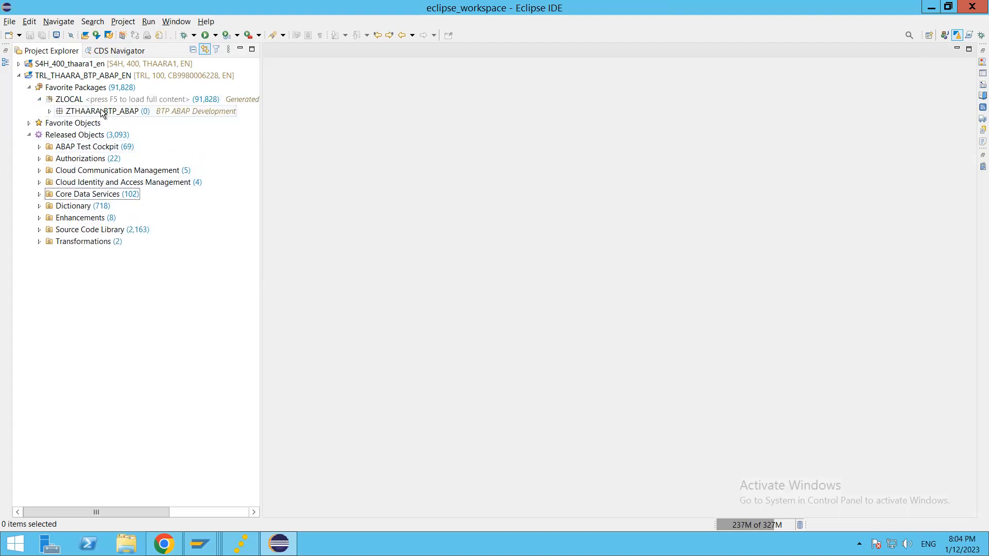
left_click(129, 112)
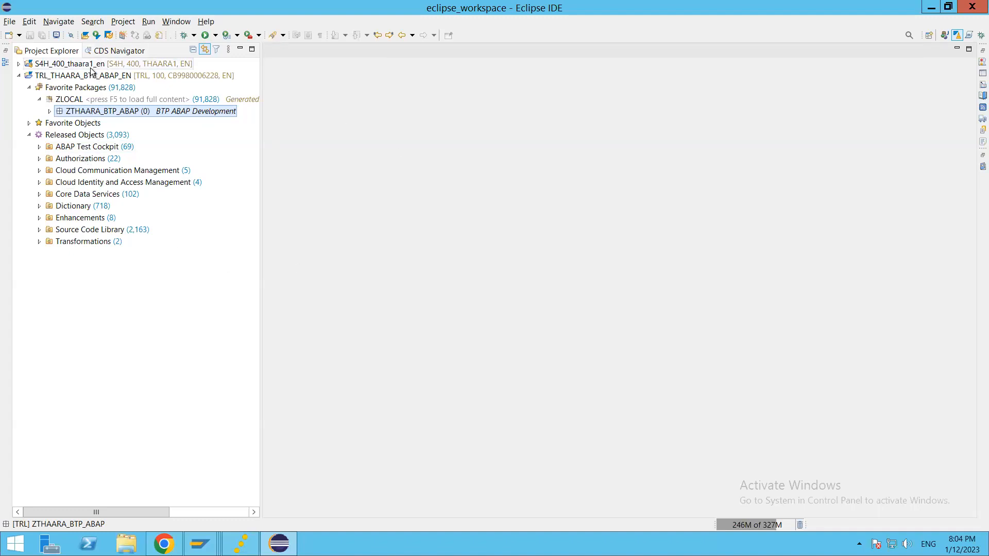
left_click(82, 64)
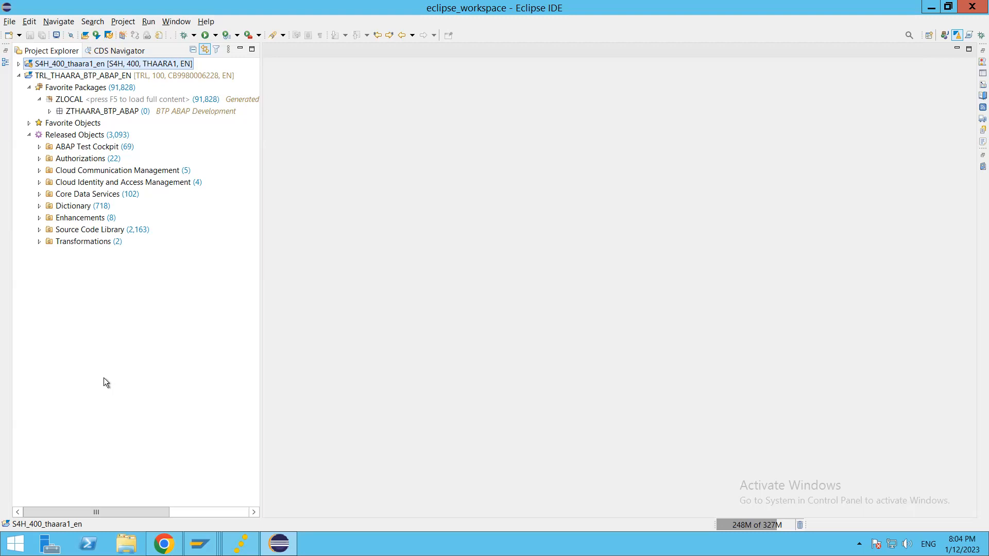
left_click(164, 543)
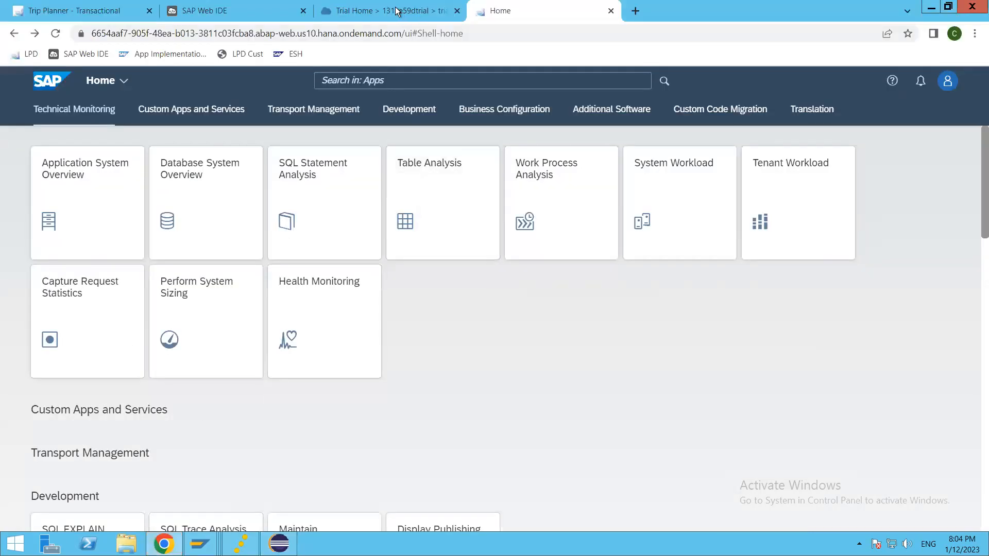
Close the credentials and launch SAP Business Application Studio from the trial subaccount's Instances and Subscriptions.
left_click(403, 10)
left_click(711, 445)
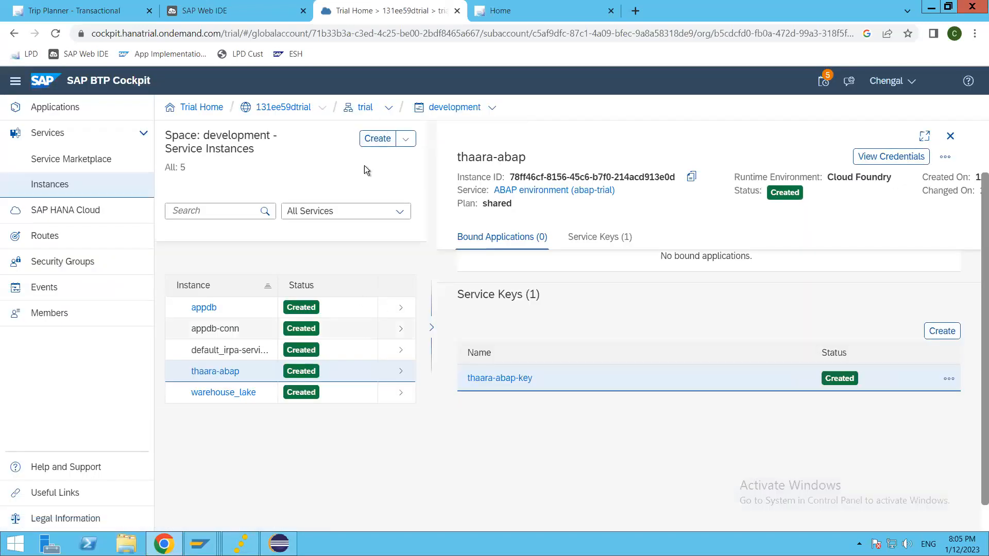
left_click(364, 108)
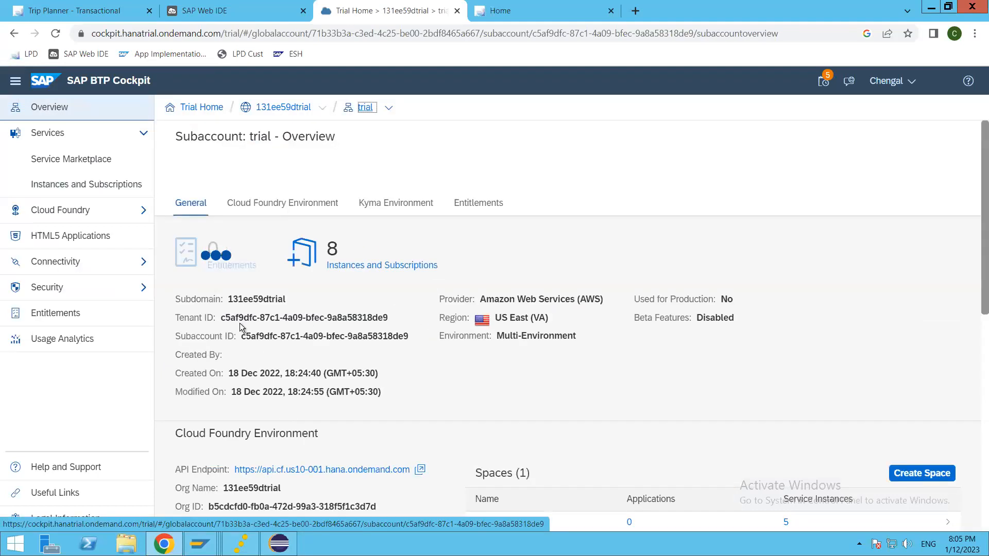
scroll(350, 377, "down", 3)
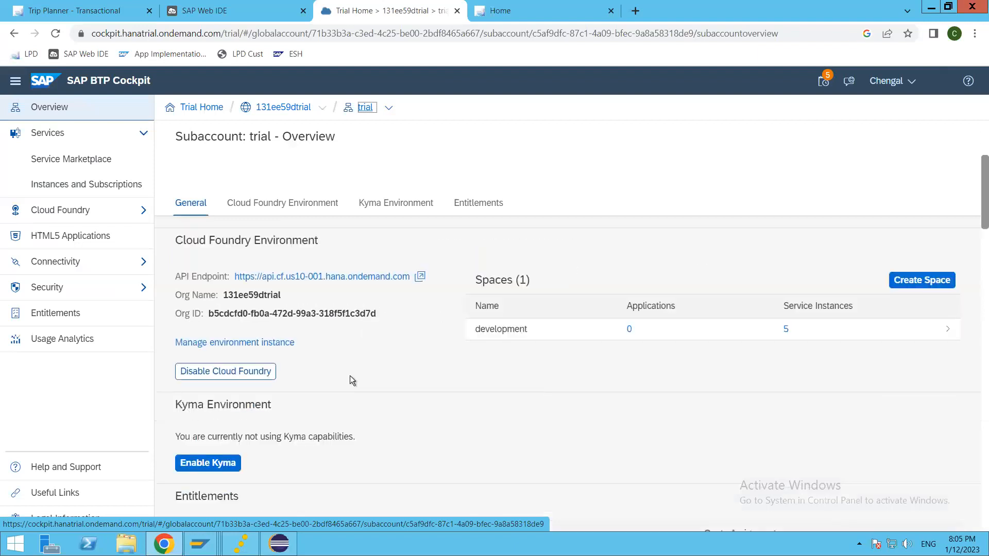
left_click(77, 187)
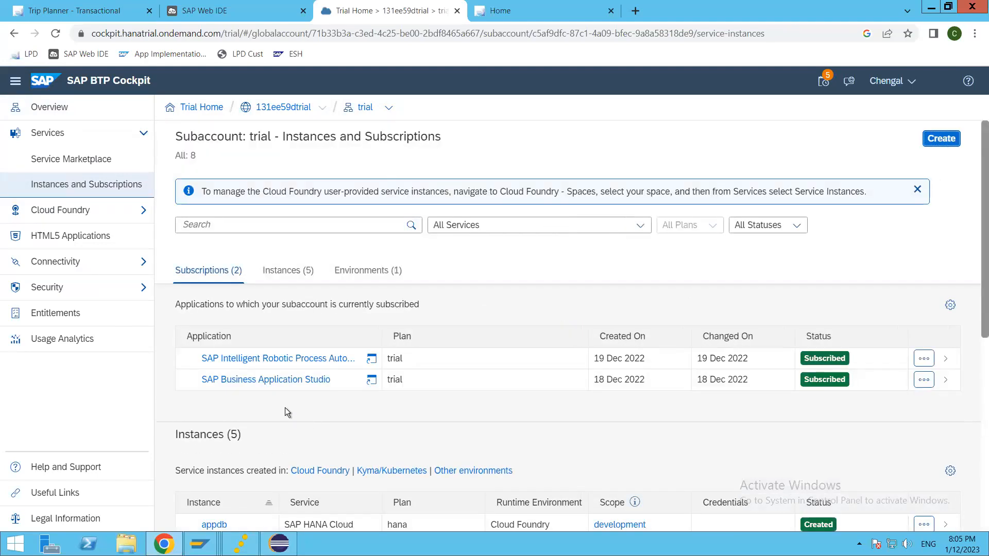
left_click(240, 380)
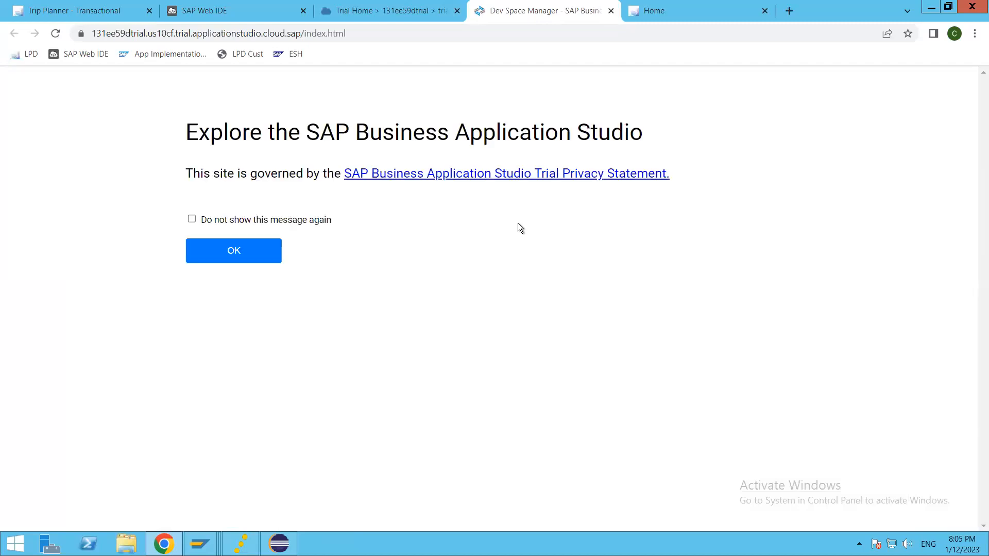
Permanently dismiss the privacy notice, start the ThaaraDev dev space, and begin a new dev space.
left_click(286, 220)
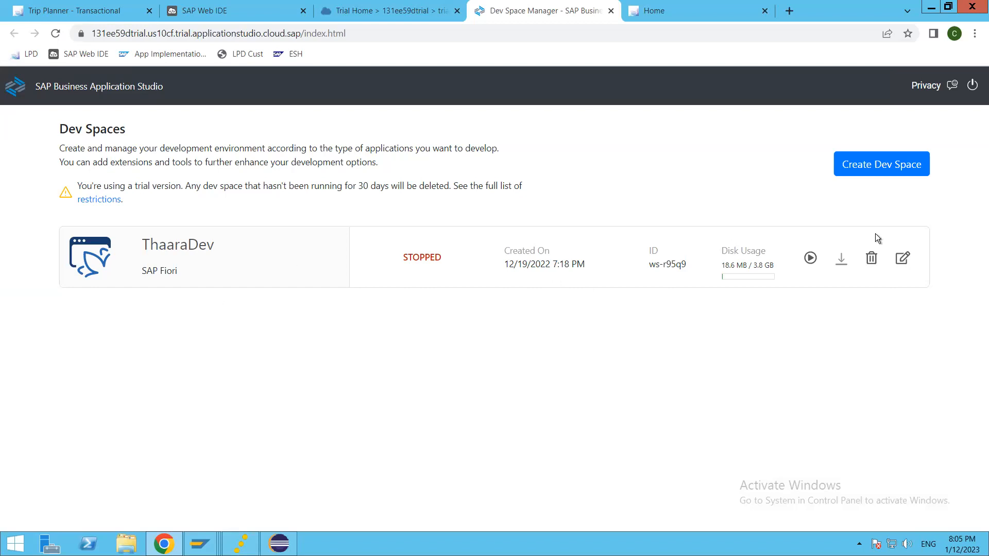
left_click(810, 258)
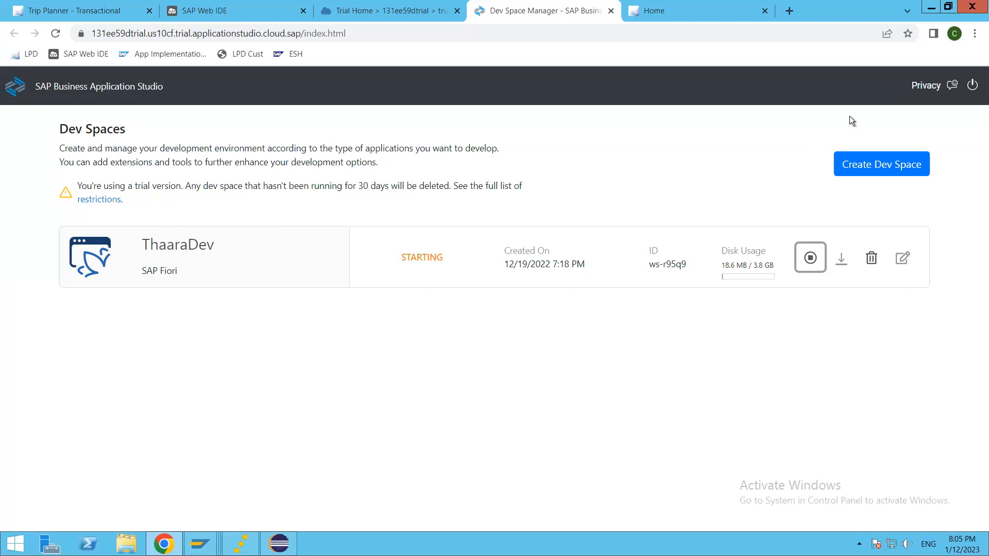
left_click(868, 169)
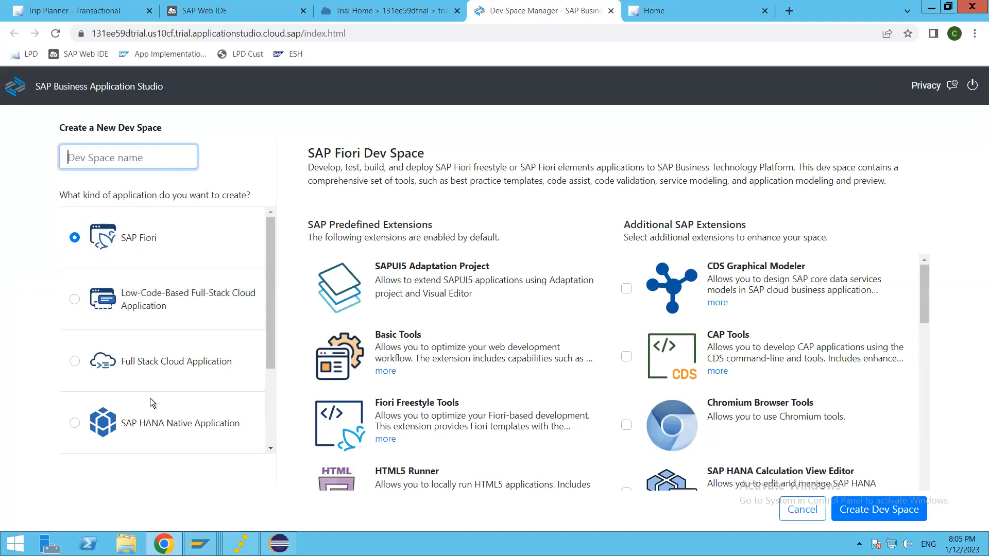
Browse the dev space types, trying Full Stack Cloud Application, then choose SAP Mobile Application.
scroll(162, 392, "down", 2)
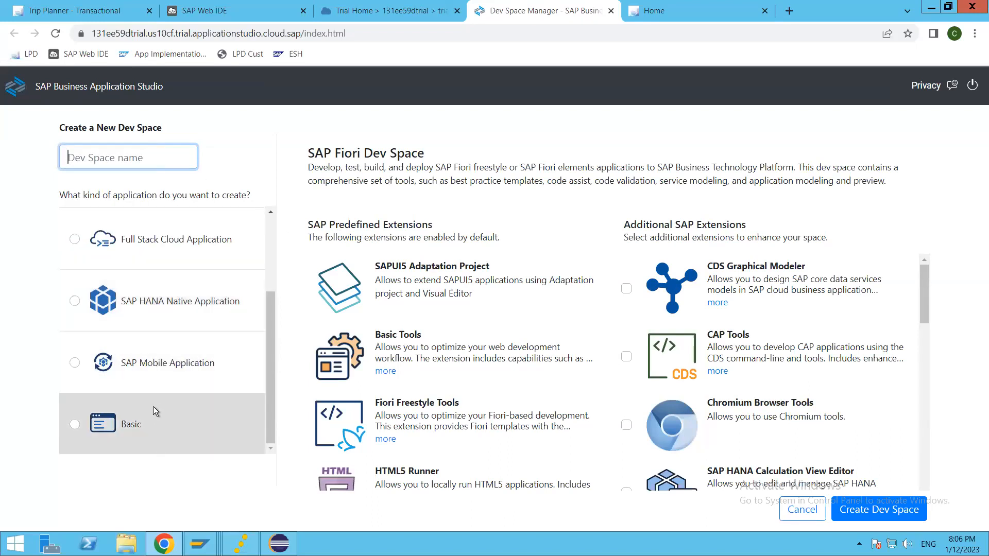
scroll(153, 401, "up", 2)
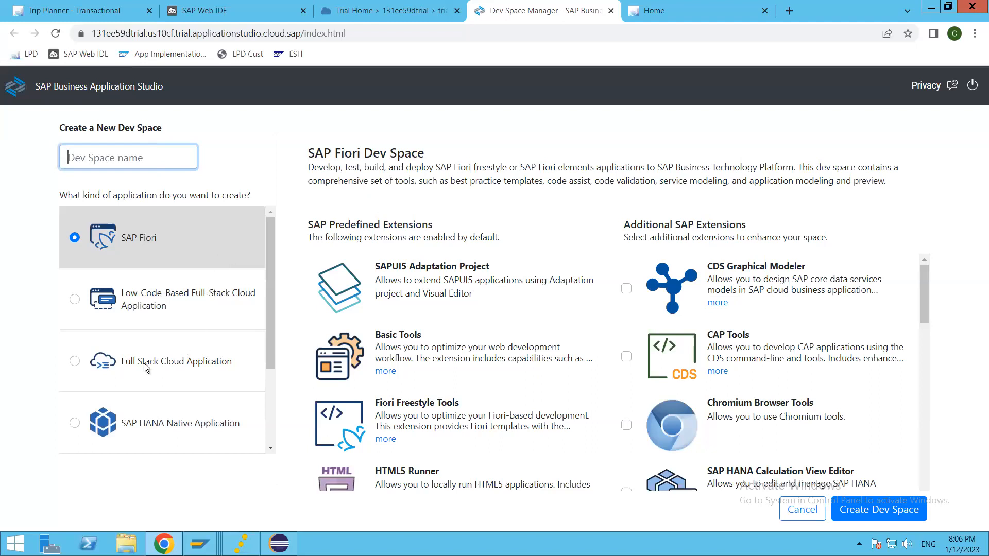
left_click(199, 354)
scroll(198, 351, "down", 1)
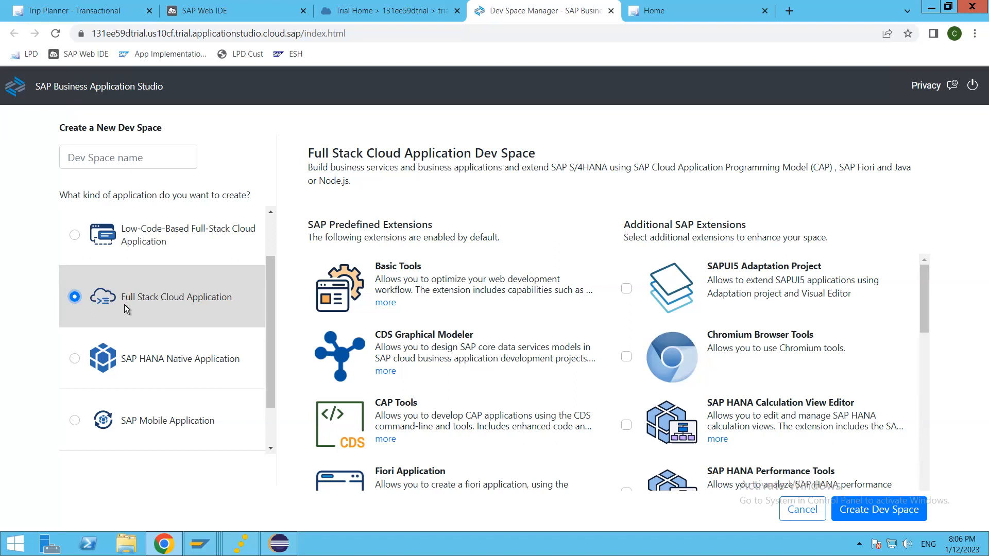
scroll(125, 304, "down", 1)
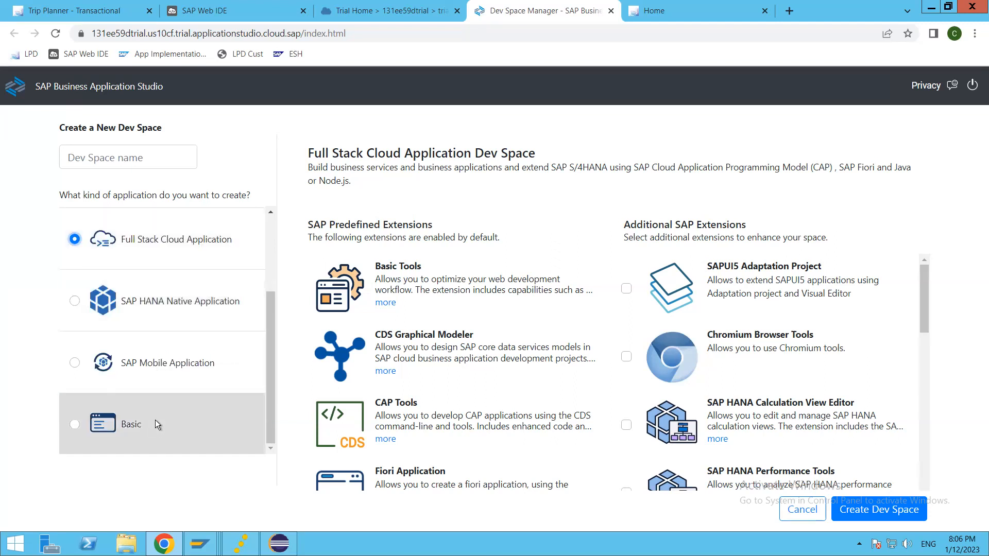
left_click(124, 366)
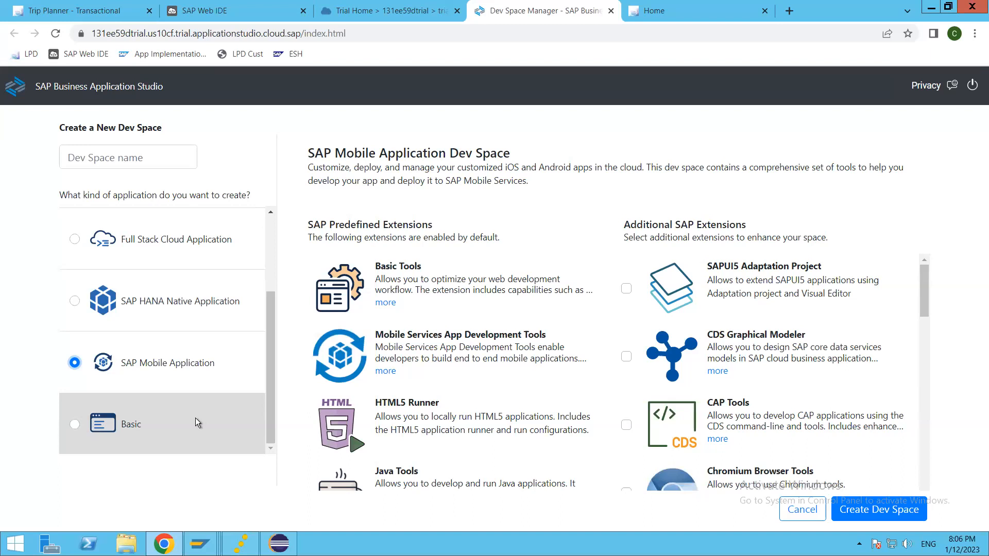
scroll(193, 416, "up", 2)
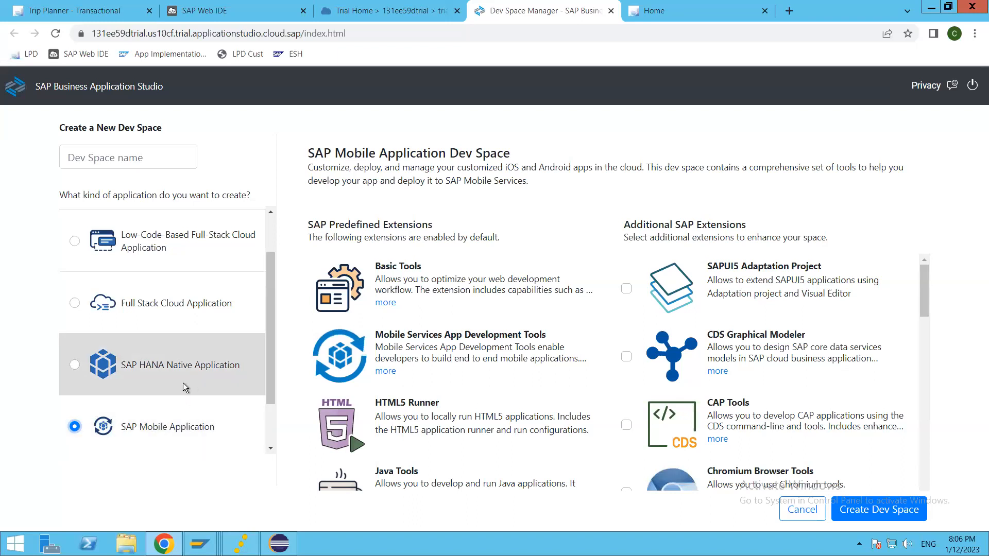
scroll(181, 382, "up", 1)
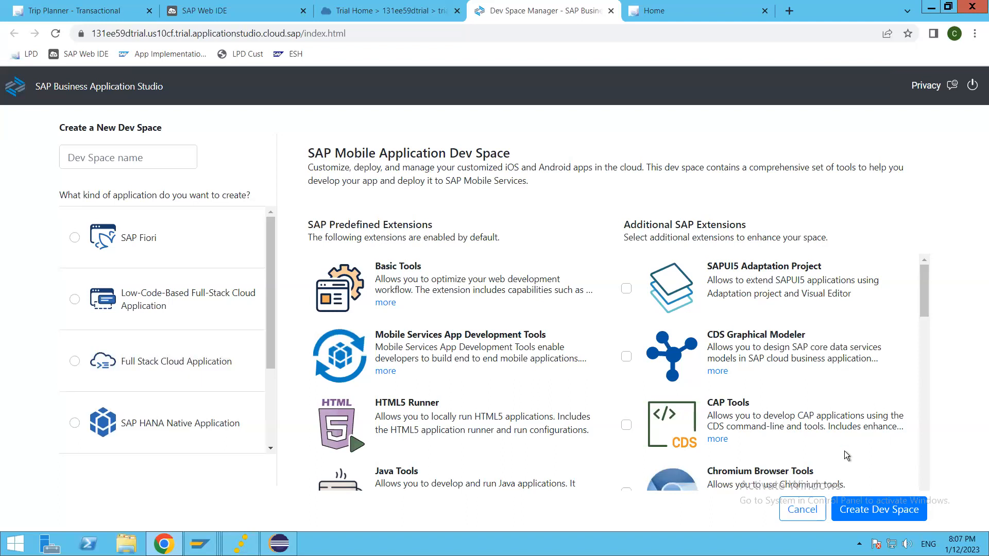
Cancel the new dev space form and read the trial-version notice on the Dev Spaces page.
left_click(797, 512)
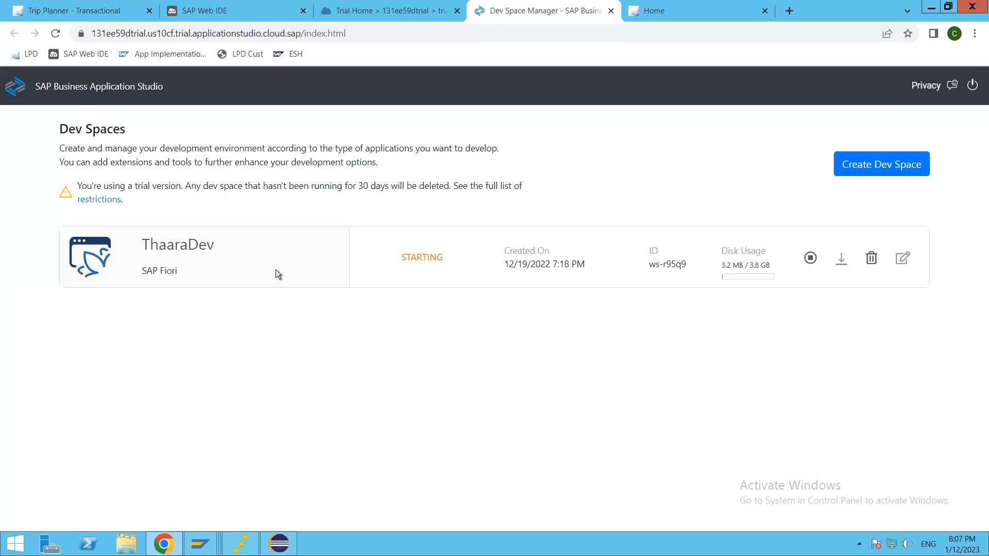
mouse_move(988, 555)
left_click_drag(77, 185, 541, 181)
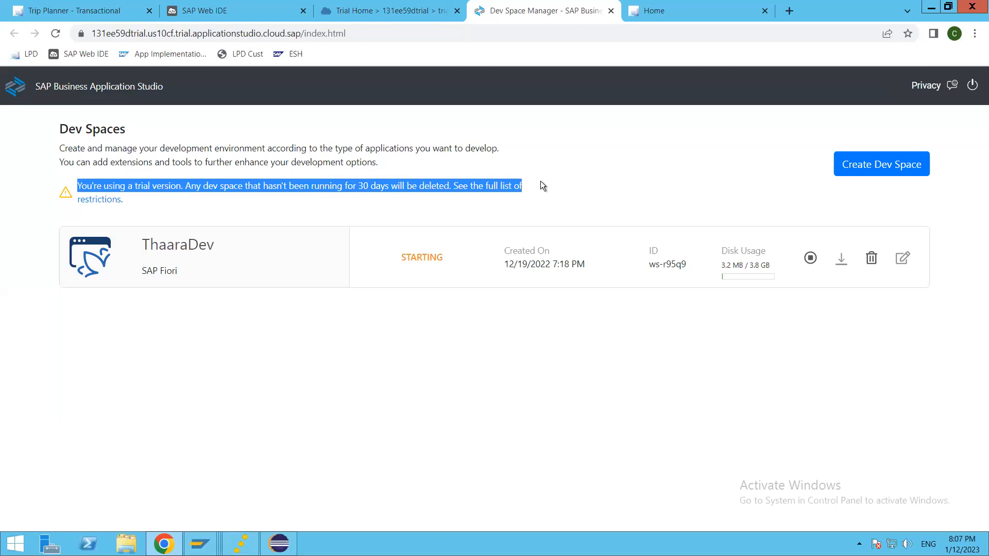
left_click(359, 186)
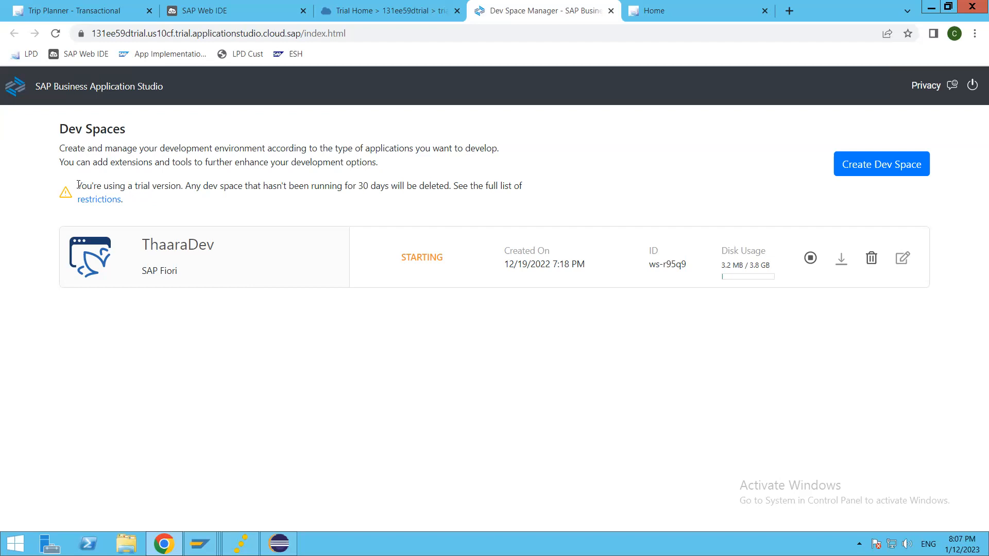
left_click_drag(174, 179, 564, 193)
left_click(316, 269)
Search the Service Marketplace for 'work' and subscribe to SAP Build Work Zone on the standard plan.
left_click(388, 12)
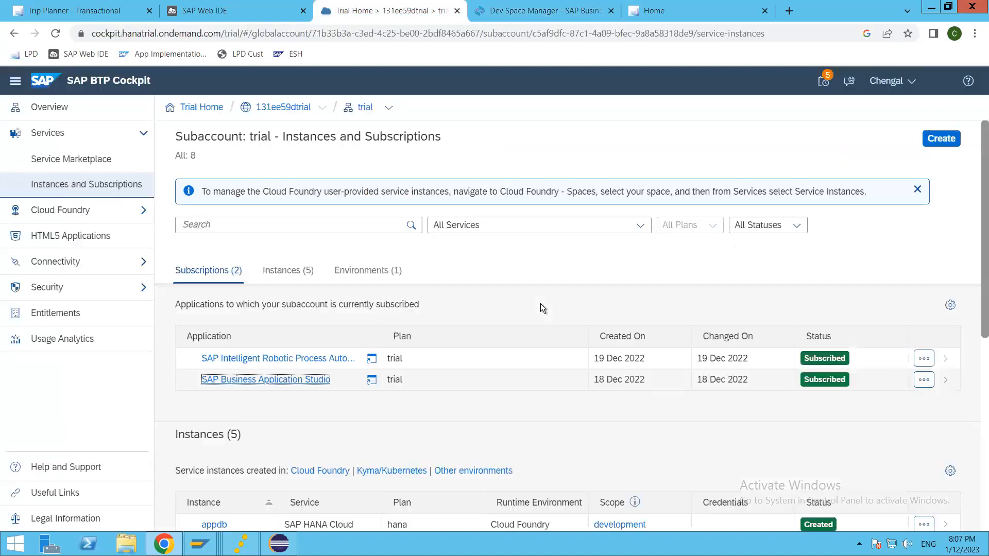
left_click(84, 166)
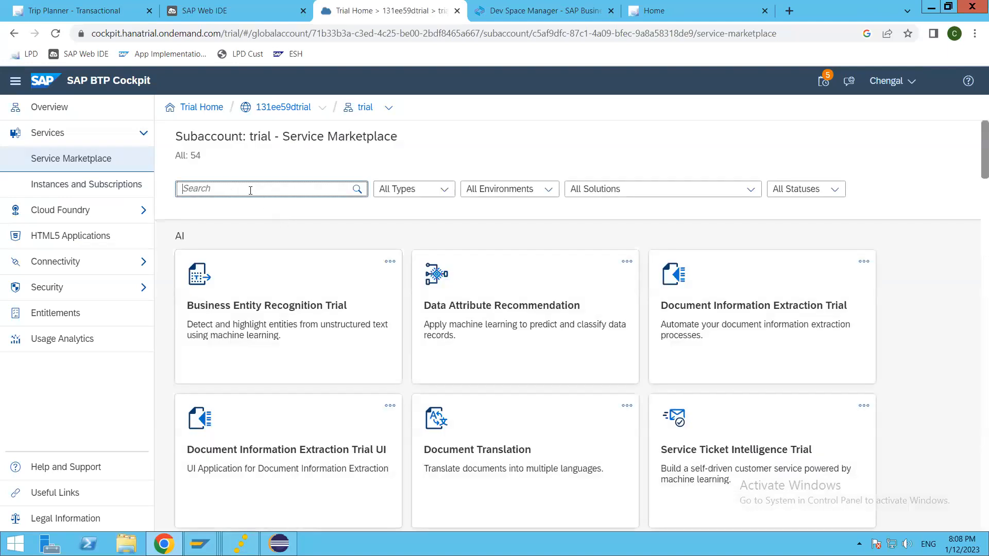
type("work")
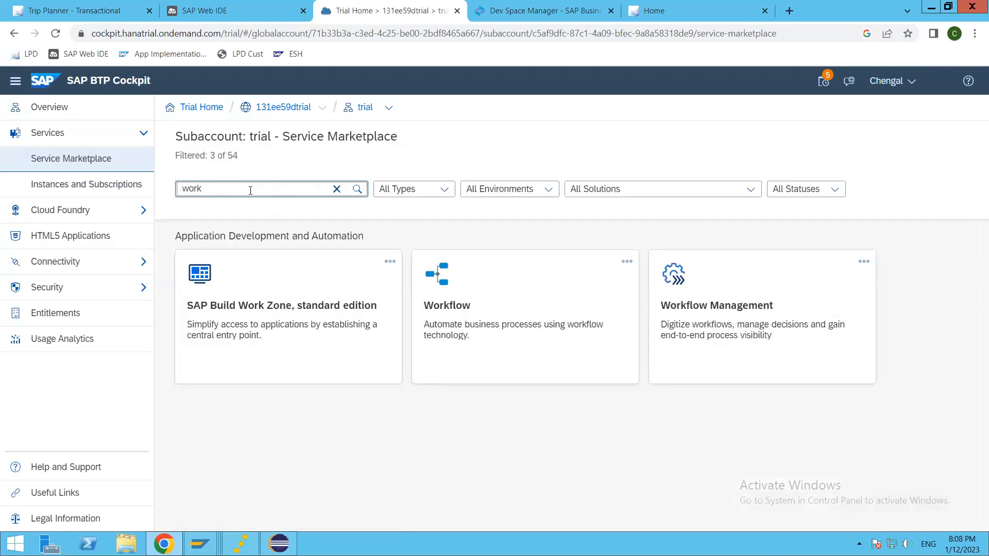
left_click(247, 308)
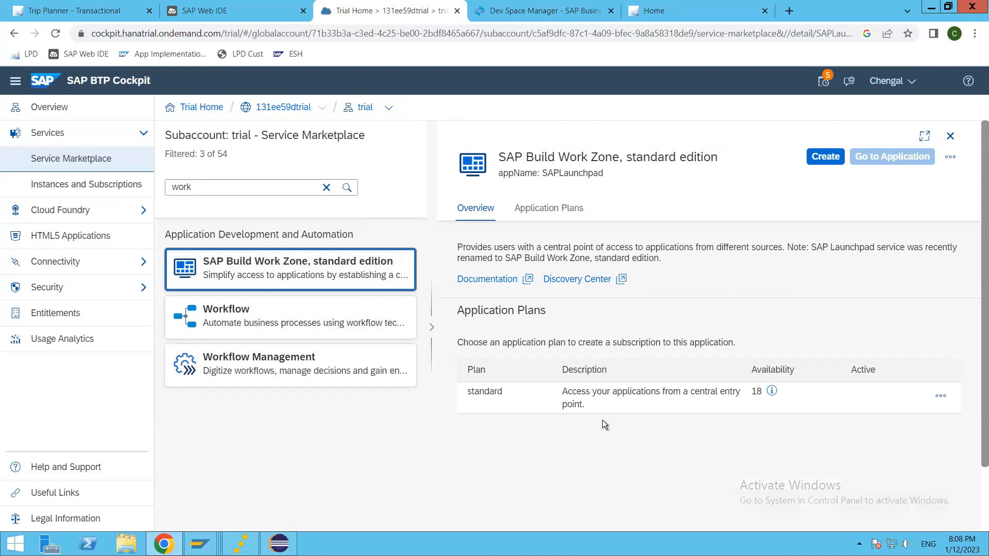
scroll(691, 369, "down", 2)
scroll(690, 366, "up", 2)
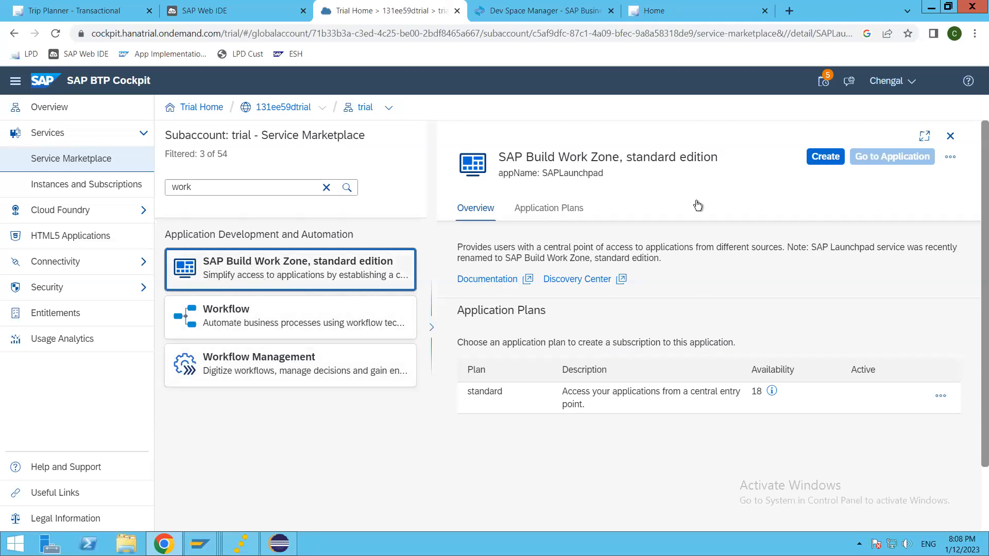
left_click(824, 157)
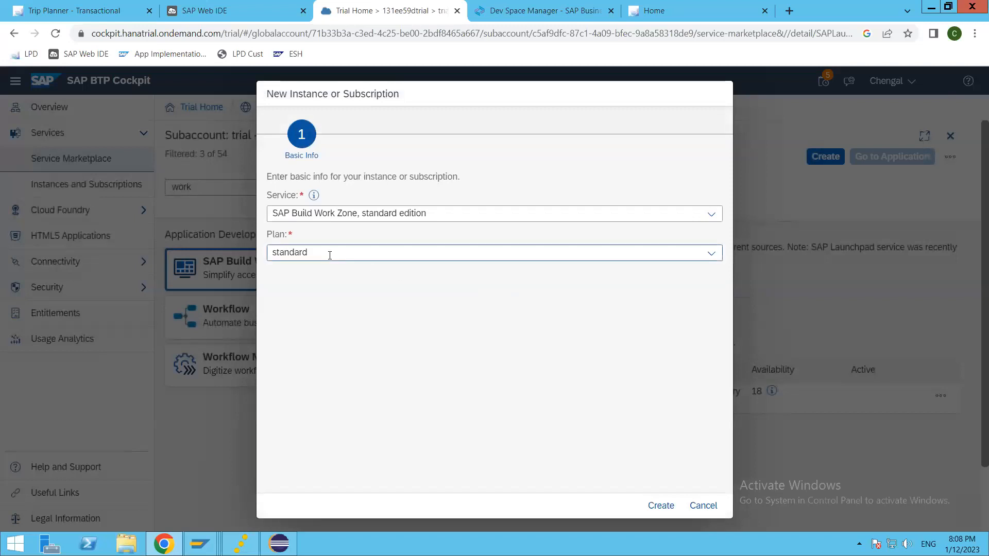
left_click(330, 256)
left_click(503, 311)
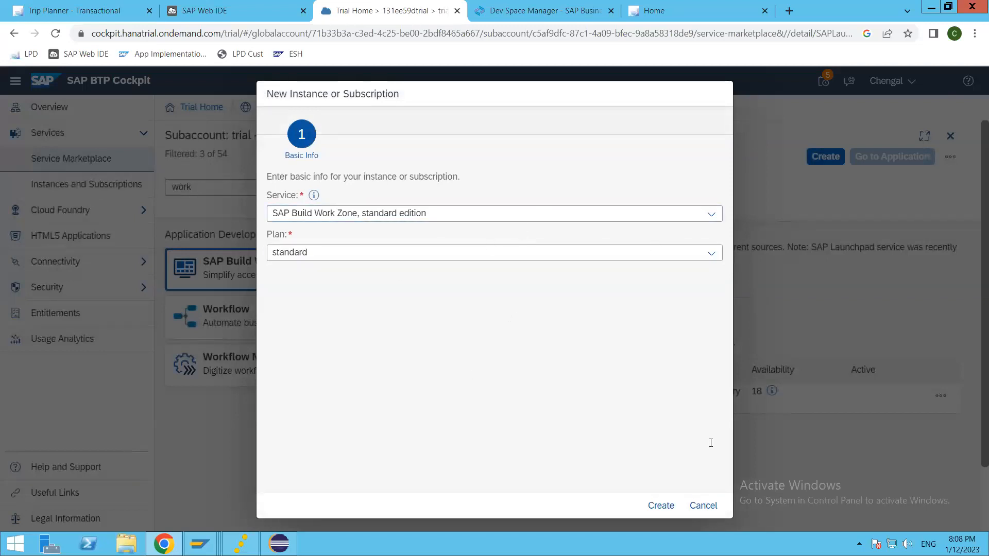
left_click(660, 506)
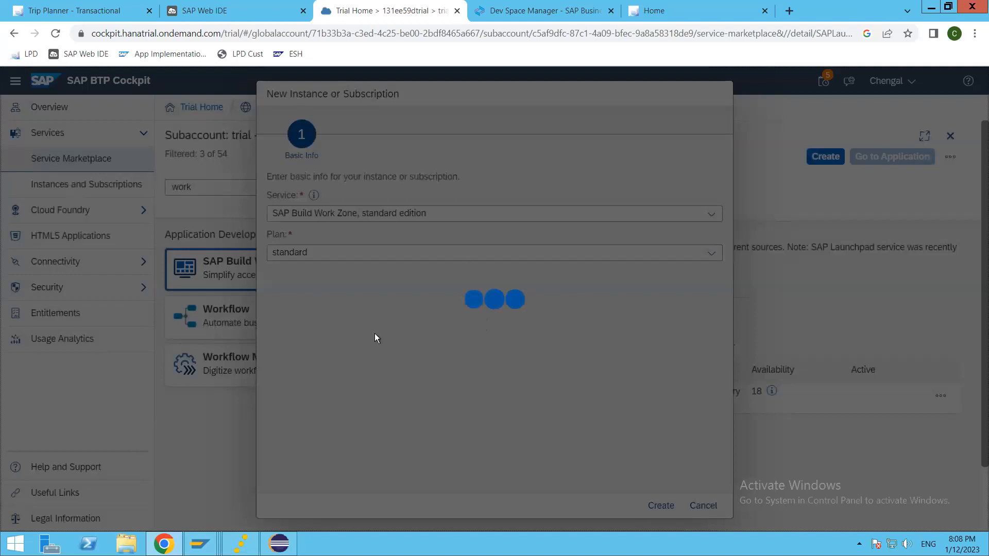
left_click(544, 341)
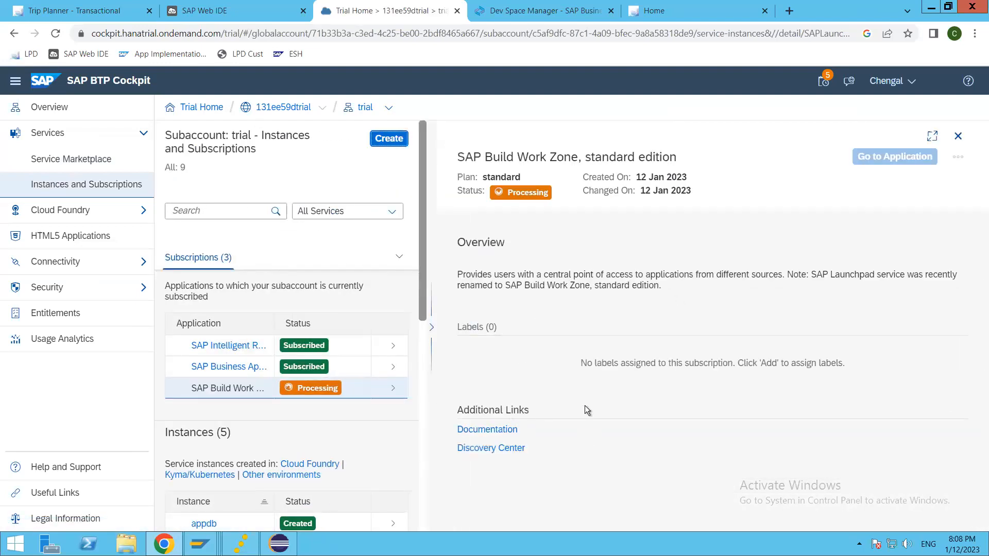
Launch SAP Build Work Zone from its subscription, review the Access Denied explanation, and return to the cockpit.
left_click(534, 14)
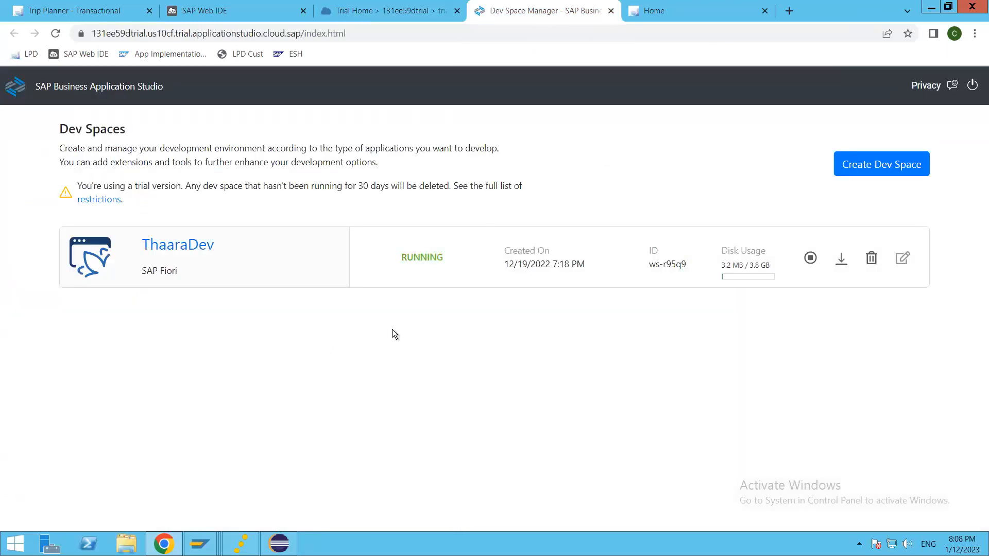
left_click(387, 11)
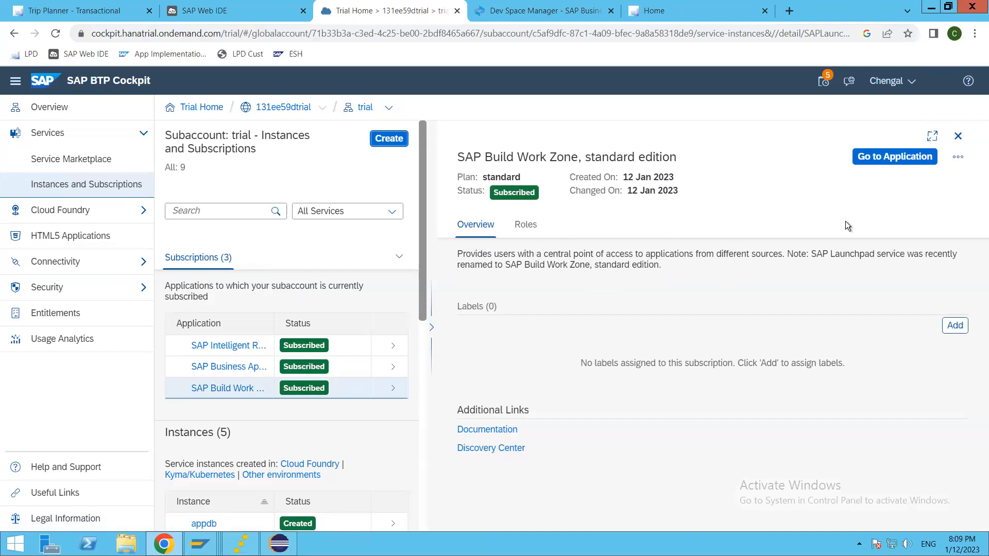
left_click(876, 157)
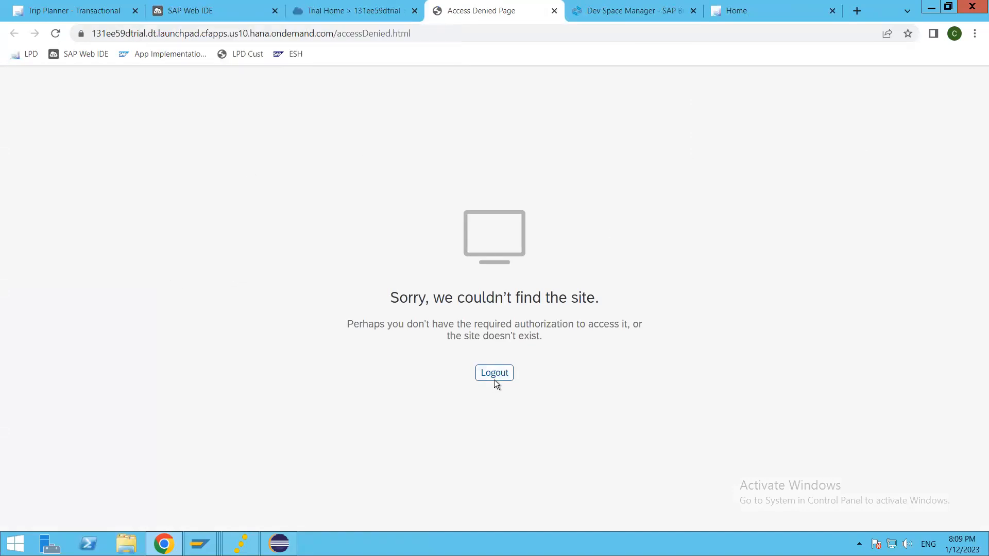
left_click_drag(432, 324, 587, 338)
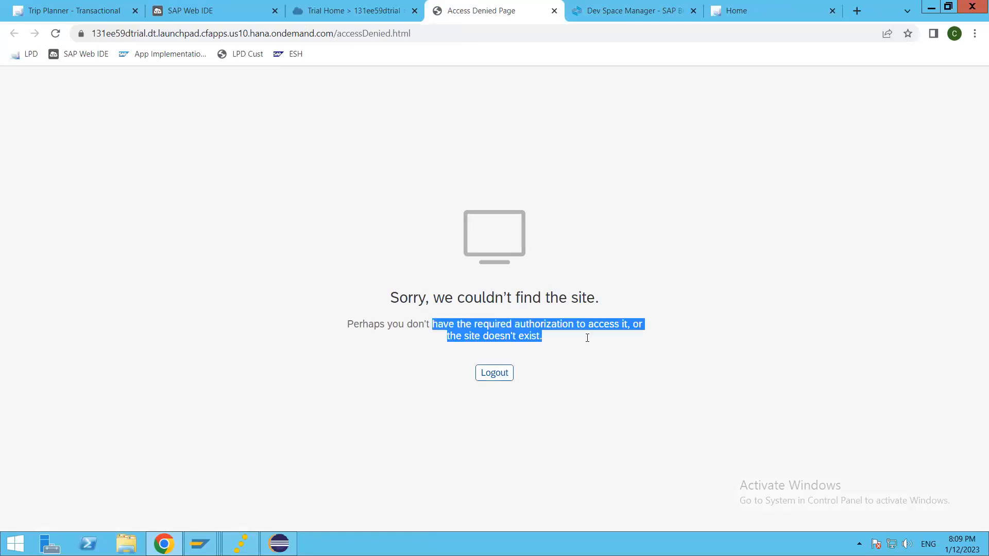
left_click(564, 275)
left_click(363, 12)
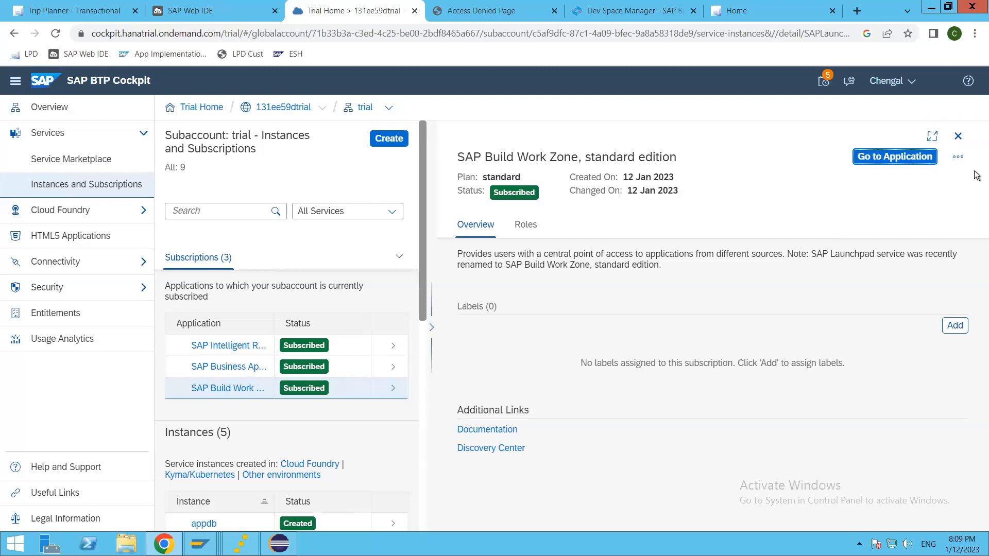
Close the Work Zone details and open the account owner's full user page under Security > Users.
left_click(957, 136)
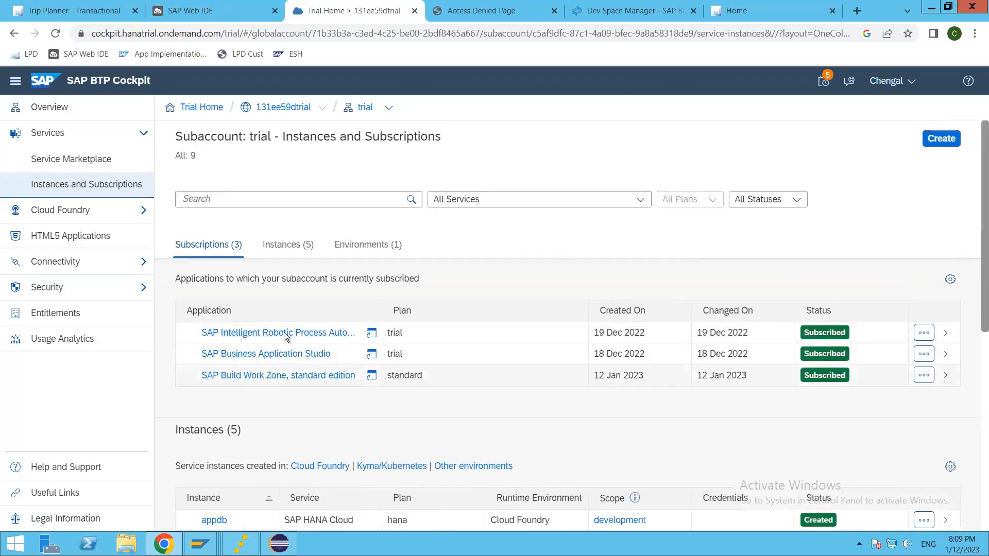
left_click(84, 295)
left_click(51, 314)
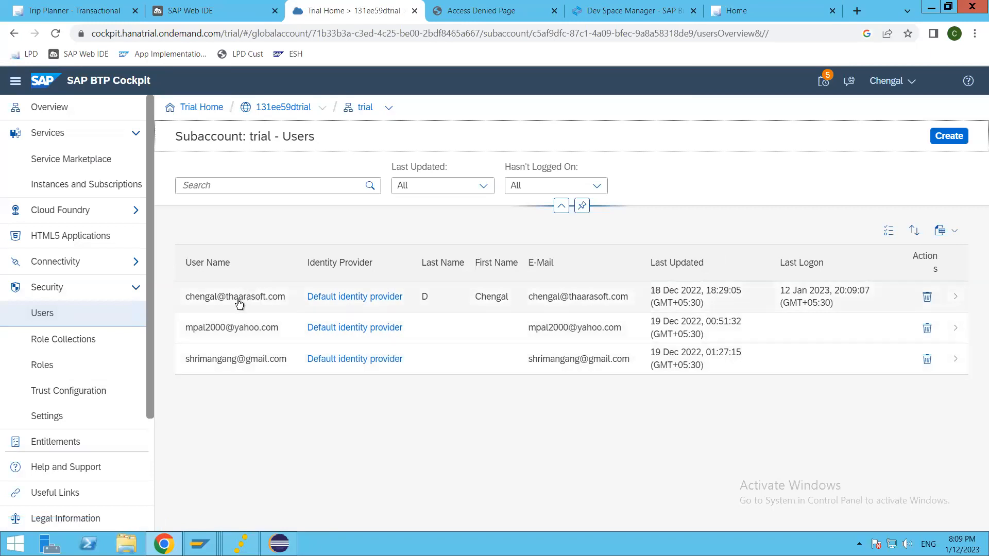
left_click(883, 301)
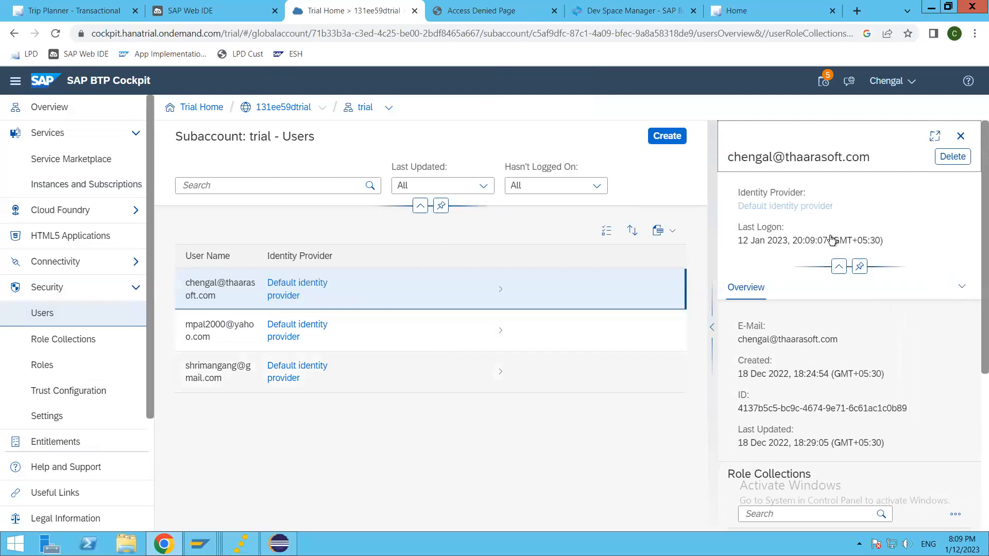
left_click(934, 135)
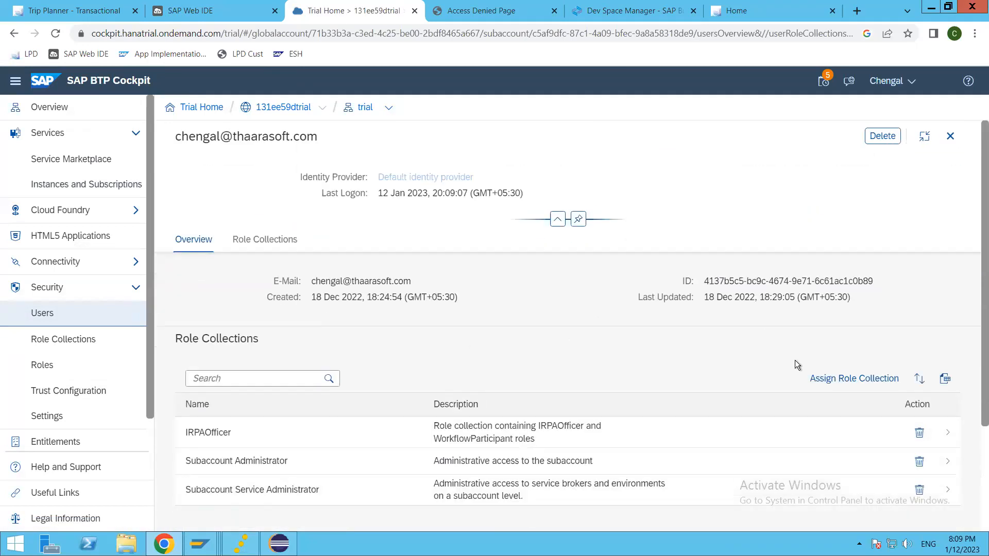
Select the Destination, Destination Administrator and Connectivity and Destination Administrator role collections.
left_click(845, 379)
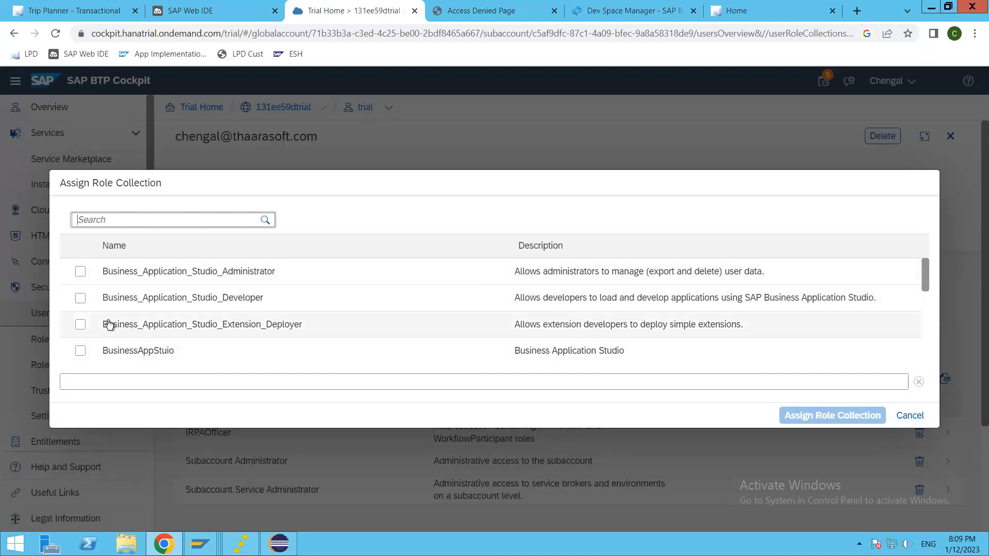
scroll(109, 325, "down", 1)
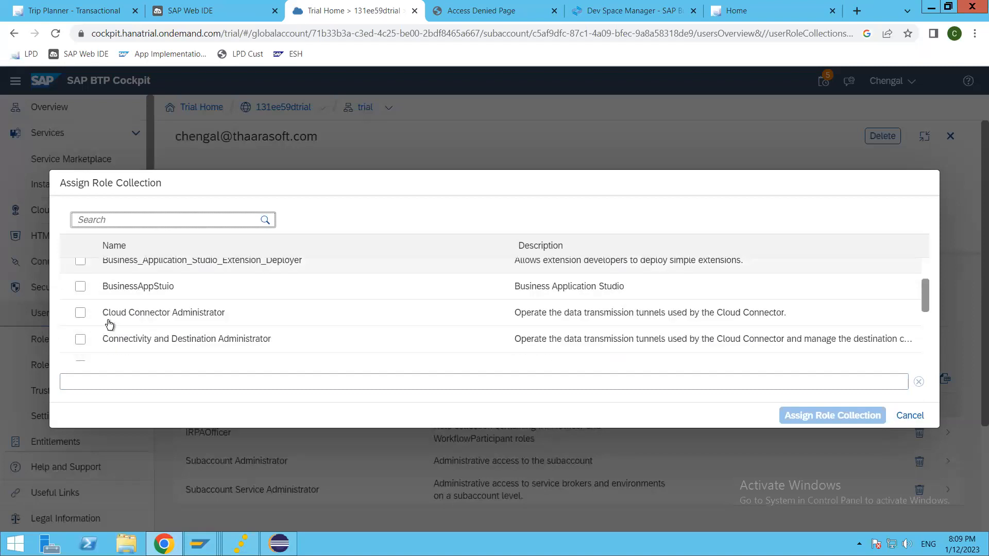
left_click(80, 313)
left_click(81, 340)
scroll(82, 339, "down", 1)
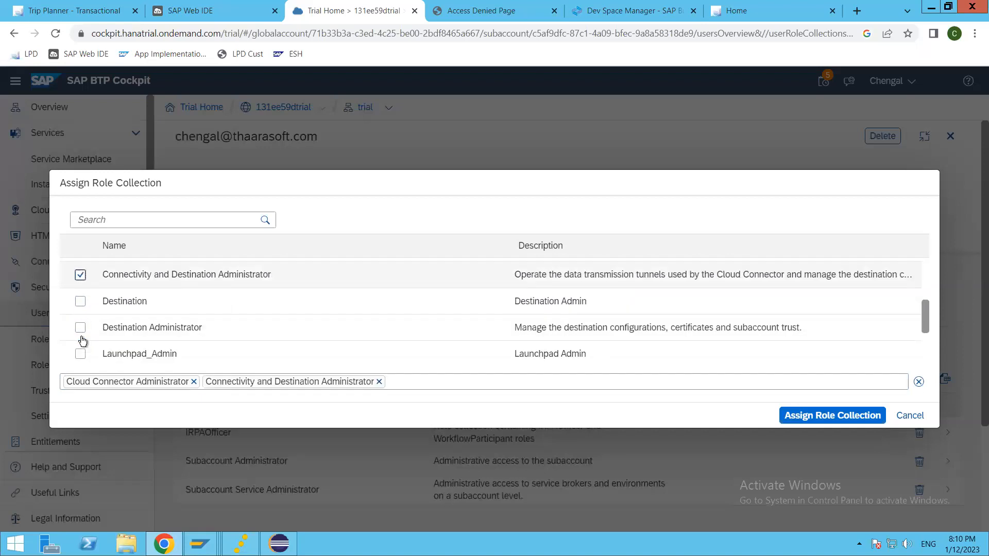
left_click(81, 303)
left_click(81, 328)
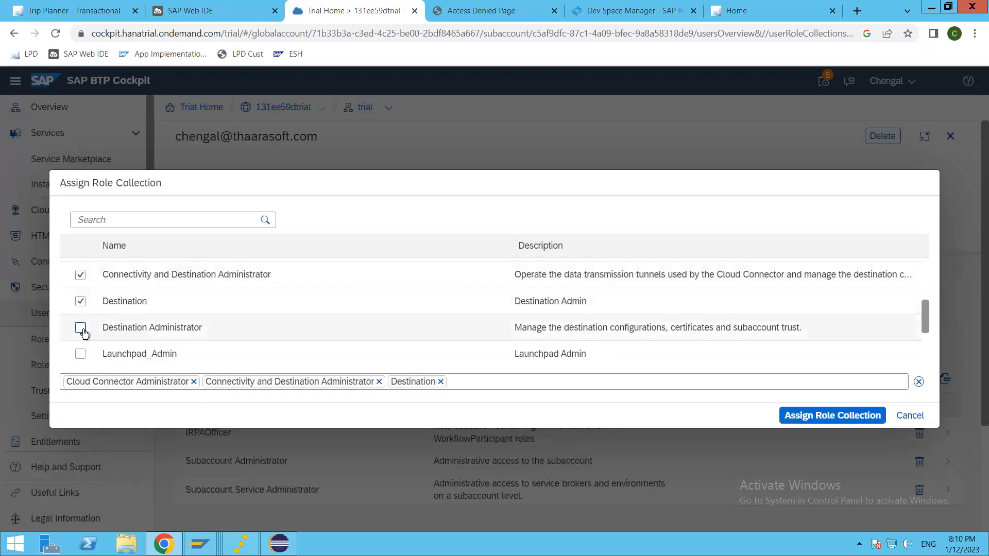
scroll(86, 350, "down", 1)
scroll(82, 345, "up", 2)
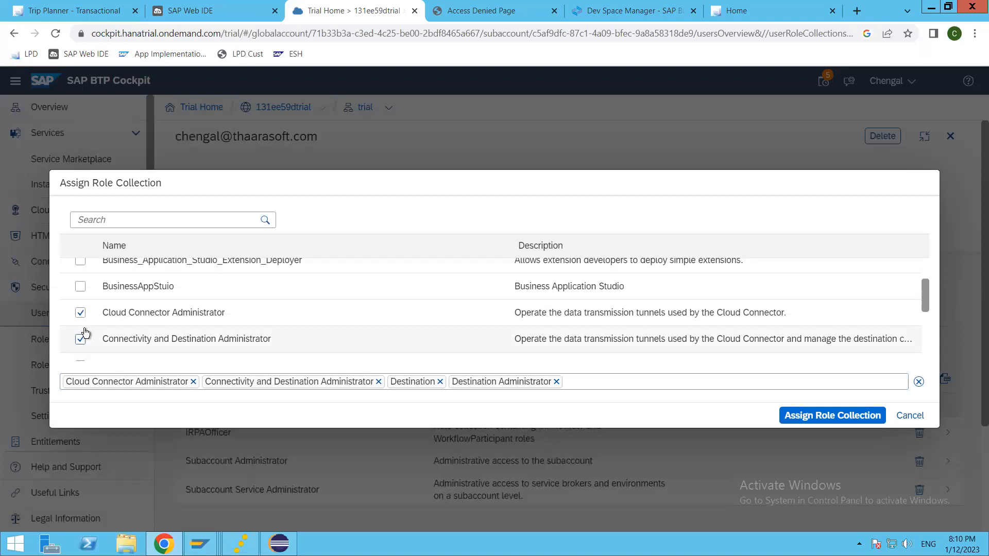
left_click(80, 338)
left_click(79, 313)
scroll(86, 332, "up", 1)
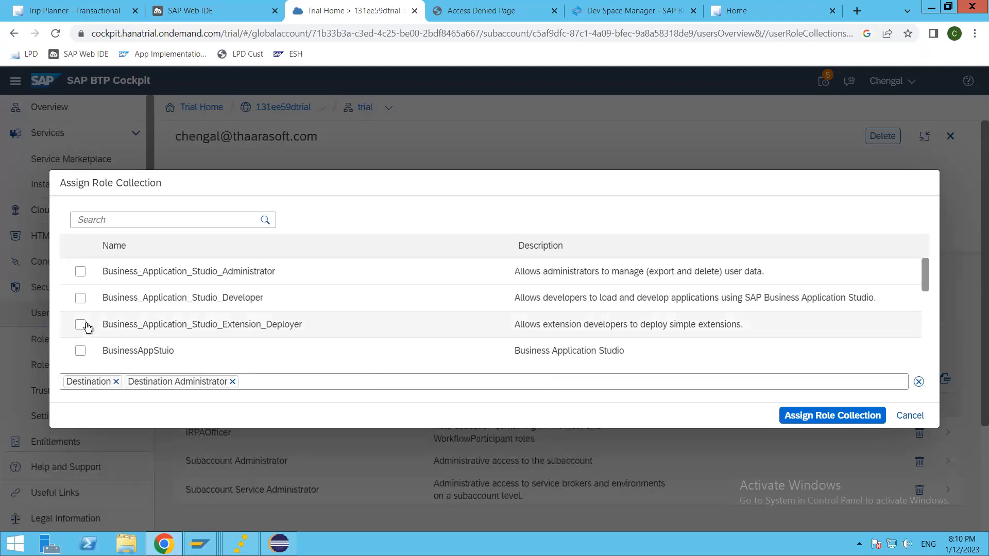
scroll(82, 309, "down", 4)
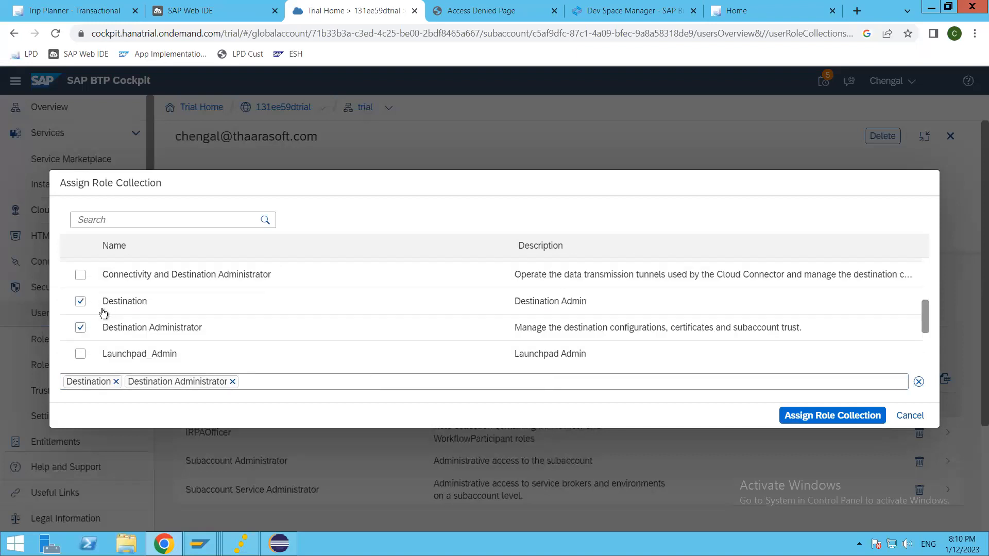
scroll(80, 284, "up", 2)
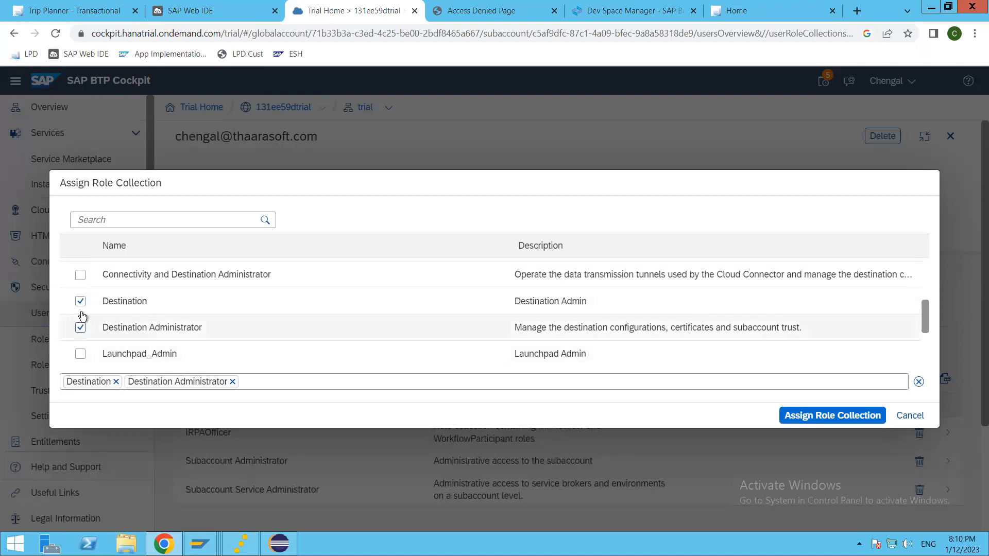
left_click(84, 282)
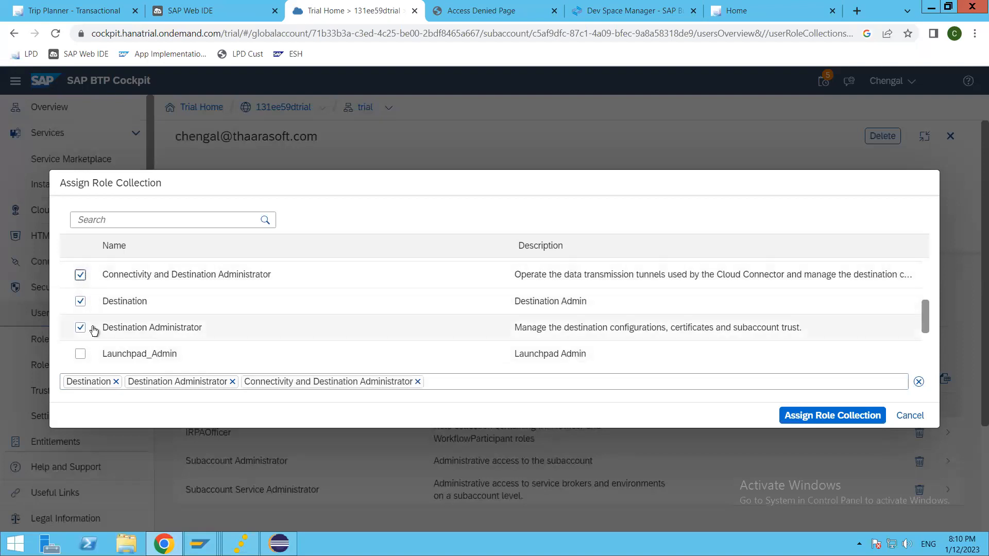
scroll(88, 329, "up", 2)
scroll(87, 359, "down", 2)
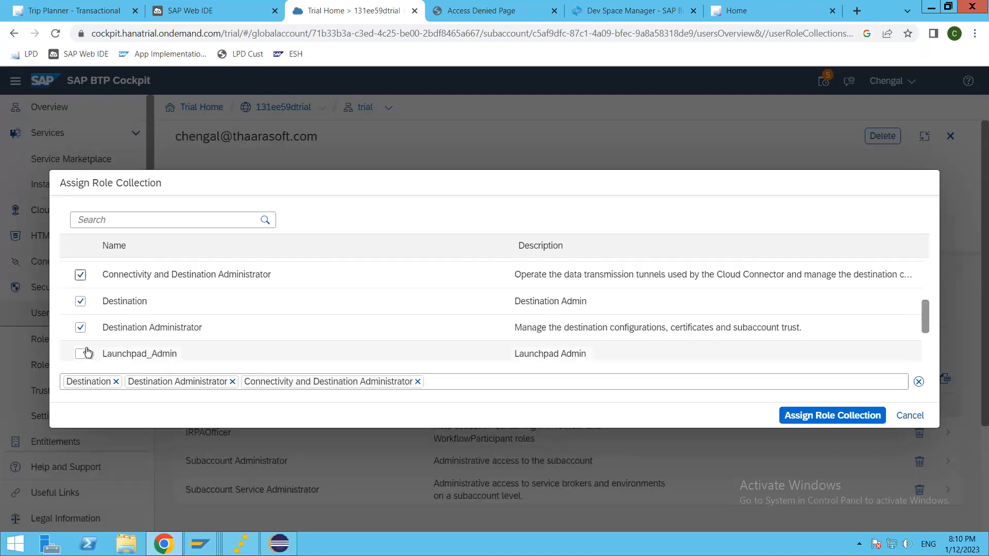
Add Launchpad_Admin, Launchpad_Advanced_Theming and Launchpad_External_User, then assign the selected role collections.
left_click(81, 355)
scroll(81, 355, "down", 2)
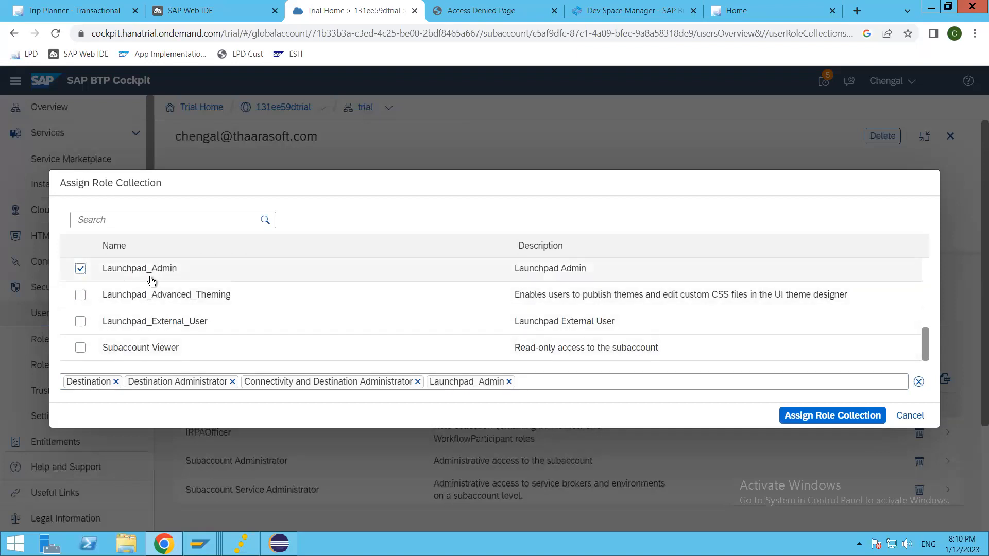
left_click(80, 295)
left_click(80, 321)
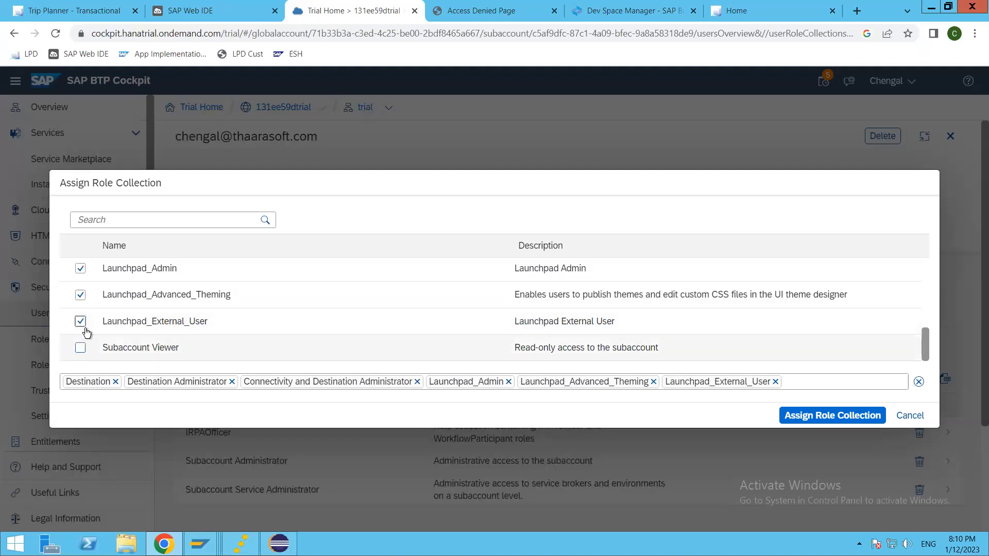
scroll(82, 326, "up", 2)
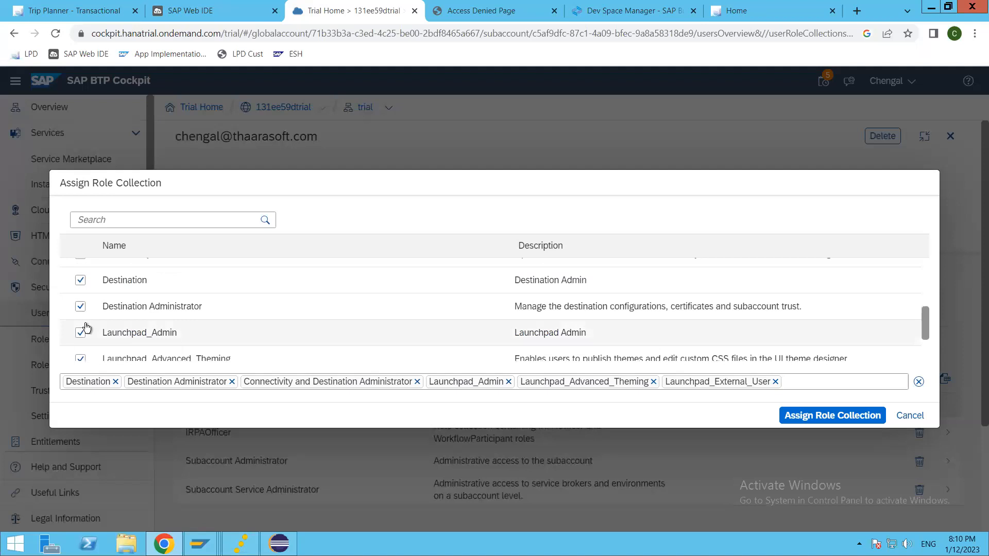
scroll(86, 327, "up", 4)
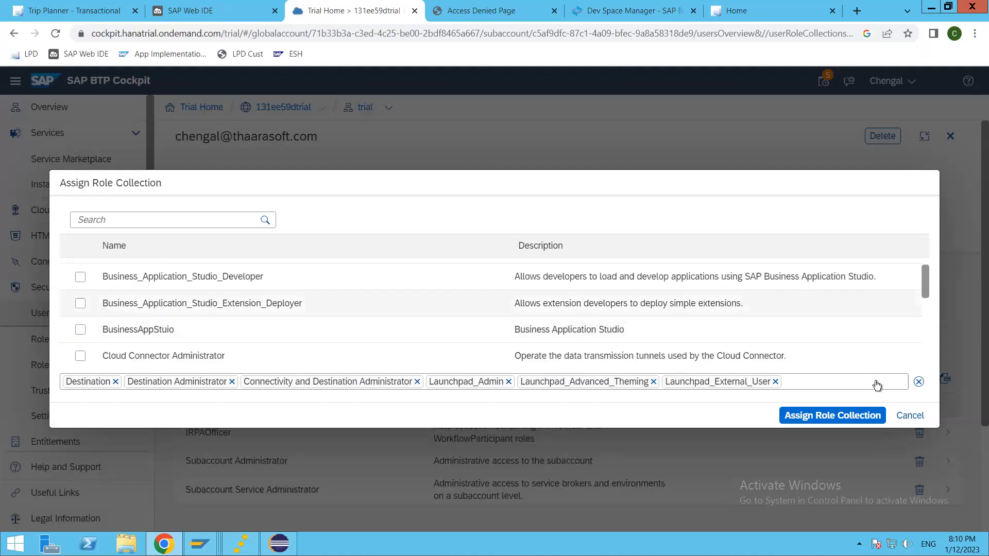
left_click(784, 415)
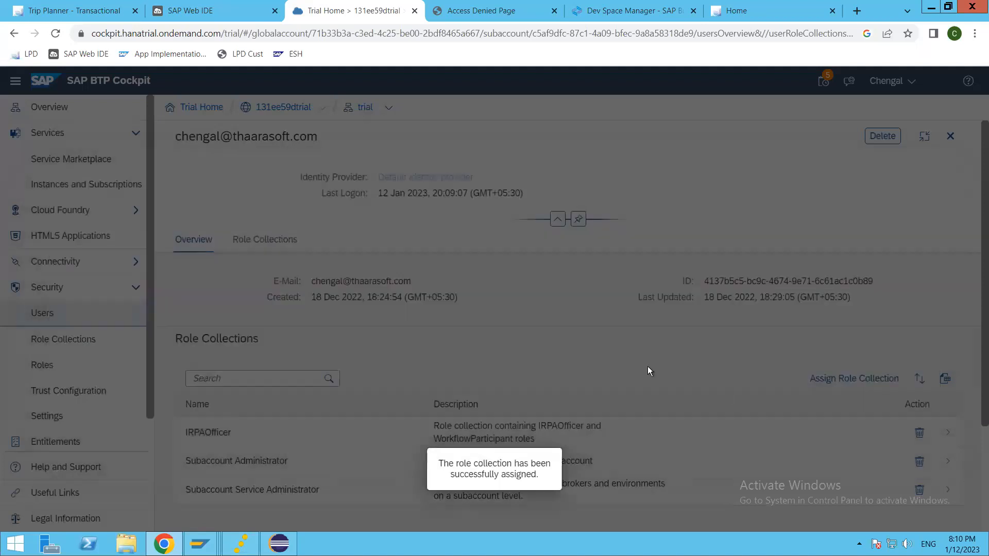
scroll(354, 458, "down", 3)
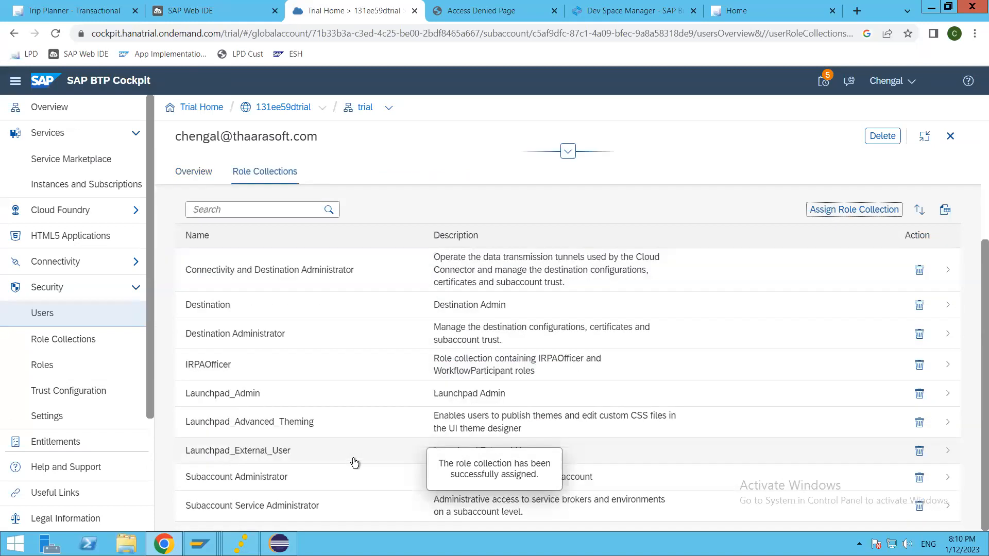
scroll(358, 458, "up", 3)
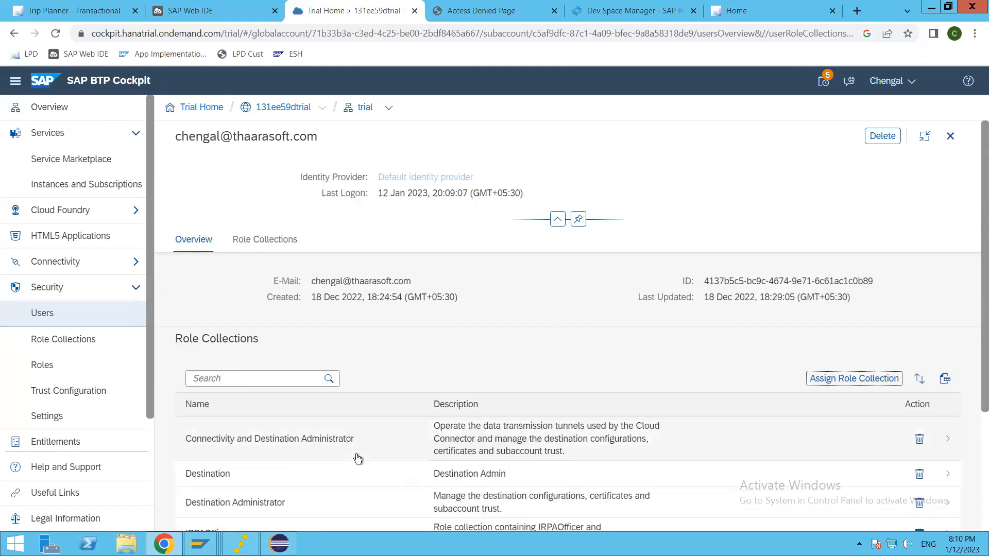
left_click(854, 379)
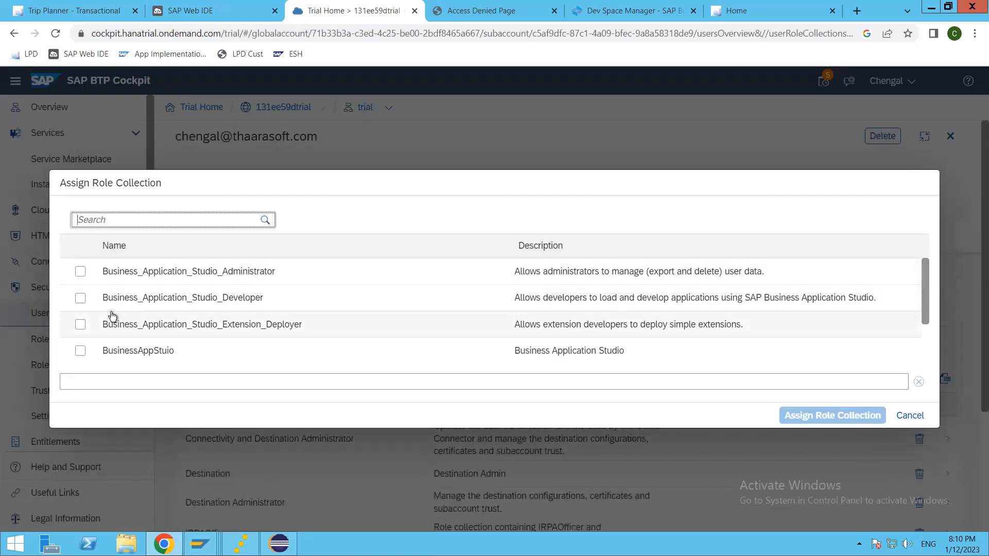
Assign the Business_Application_Studio Administrator, Developer and Extension_Deployer, BusinessAppStuio, Subaccount Viewer and Cloud Connector Administrator collections.
left_click(81, 272)
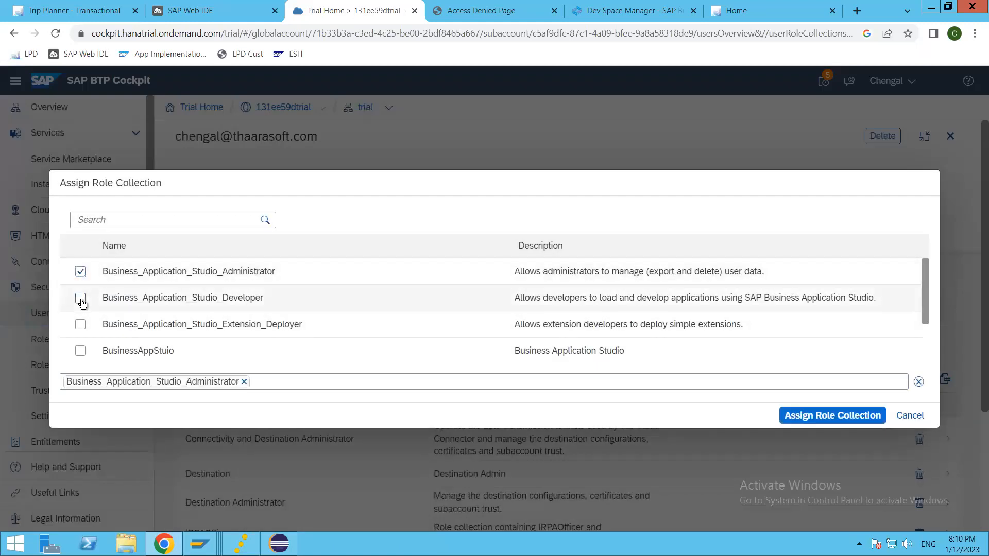
left_click(80, 298)
left_click(81, 324)
left_click(81, 351)
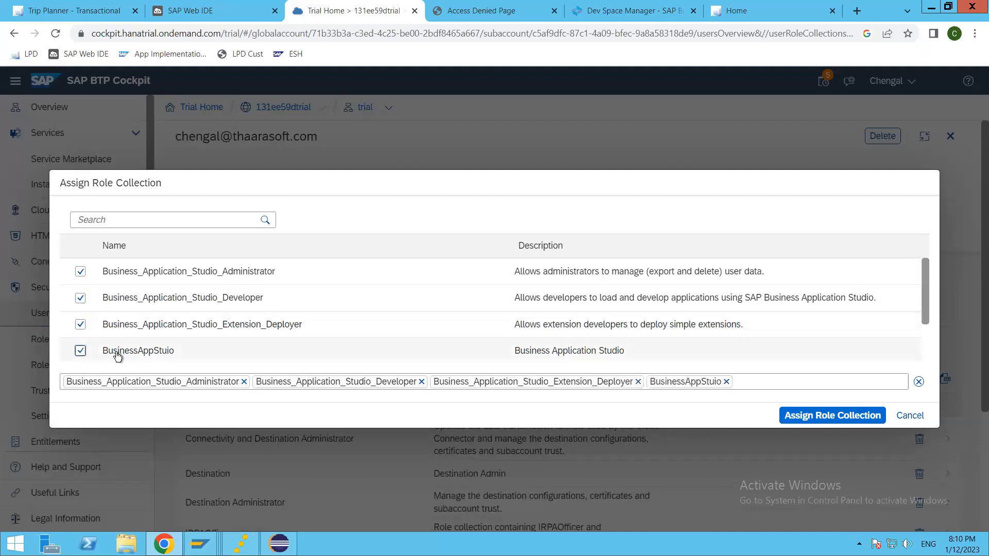
scroll(77, 340, "down", 2)
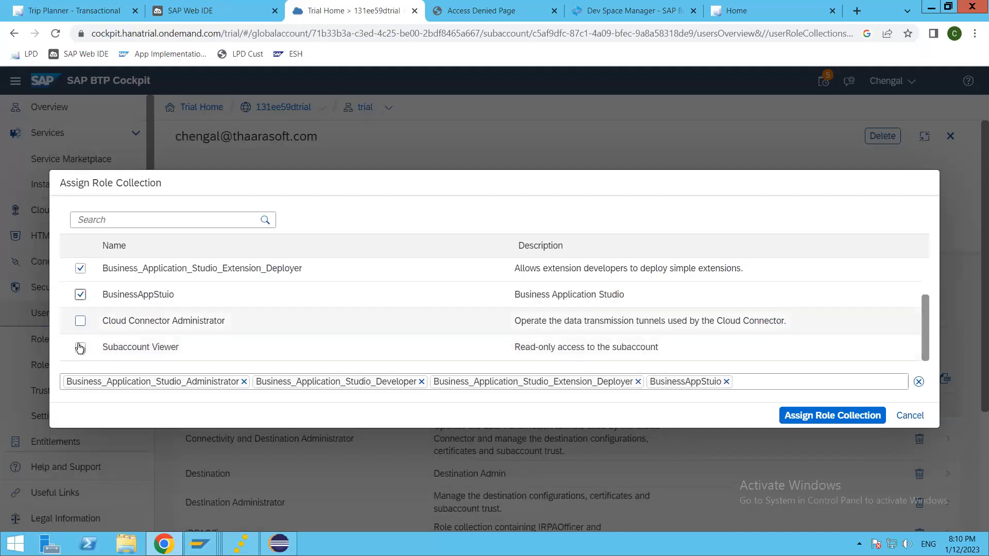
left_click(79, 347)
left_click(419, 324)
left_click(829, 418)
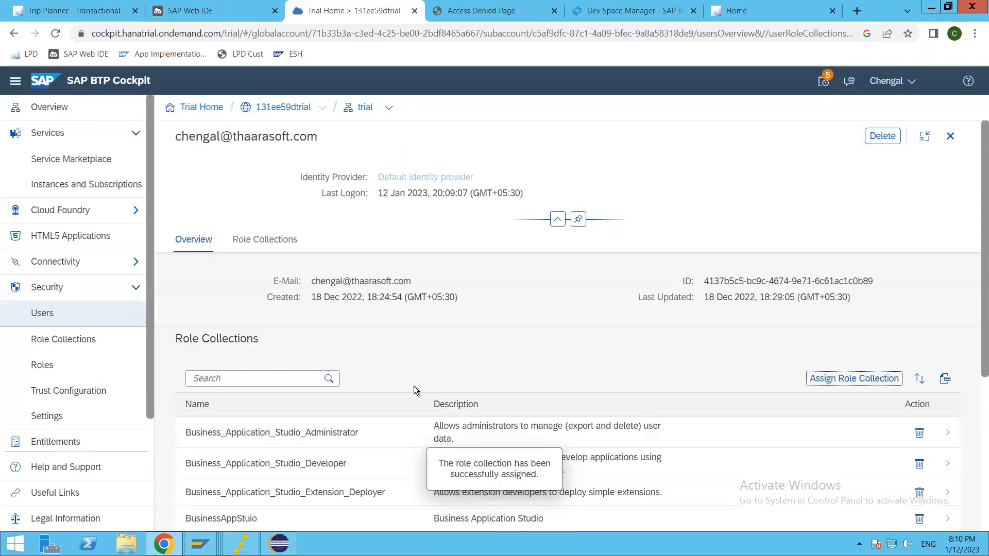
Review the user's updated list of assigned role collections.
scroll(415, 399, "down", 5)
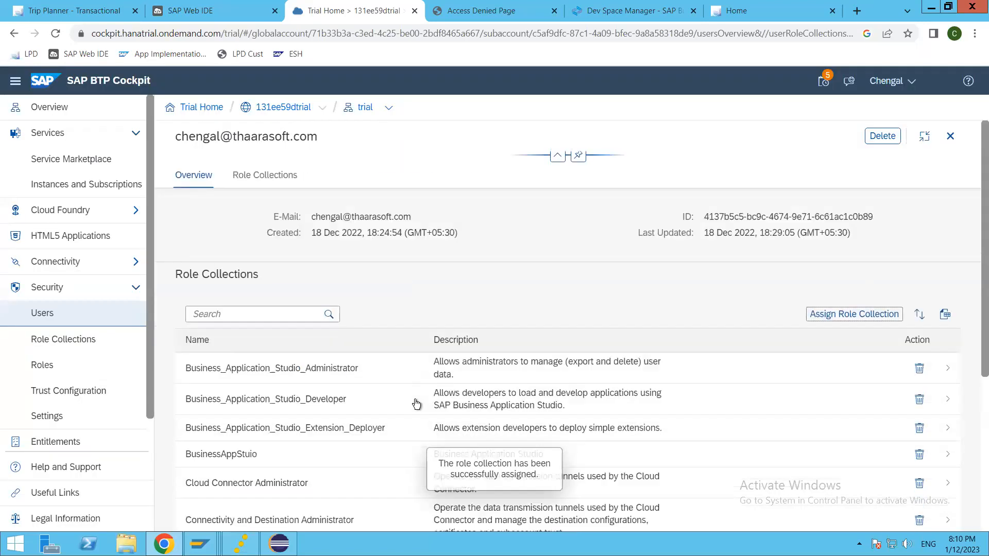
scroll(415, 399, "up", 5)
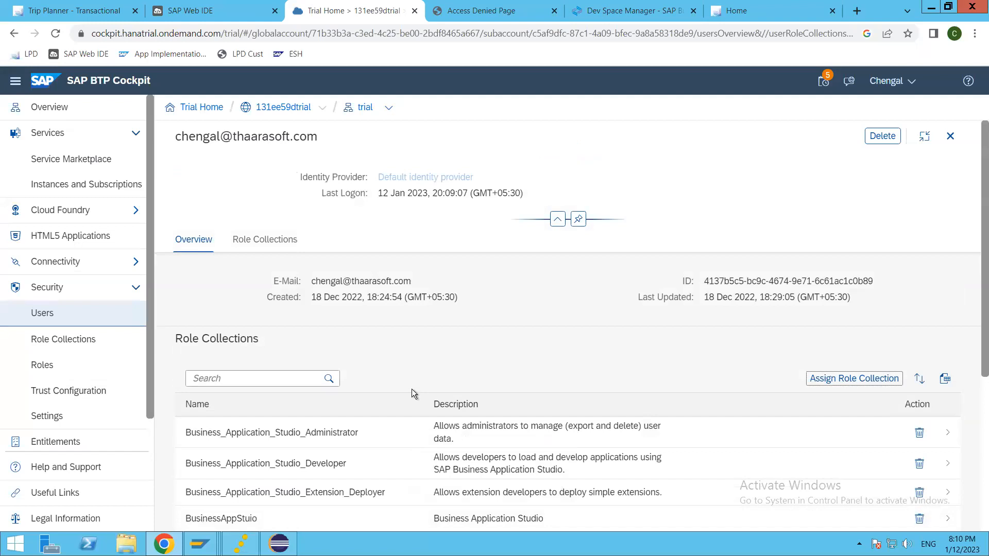
scroll(412, 393, "down", 5)
scroll(412, 392, "up", 5)
left_click(530, 350)
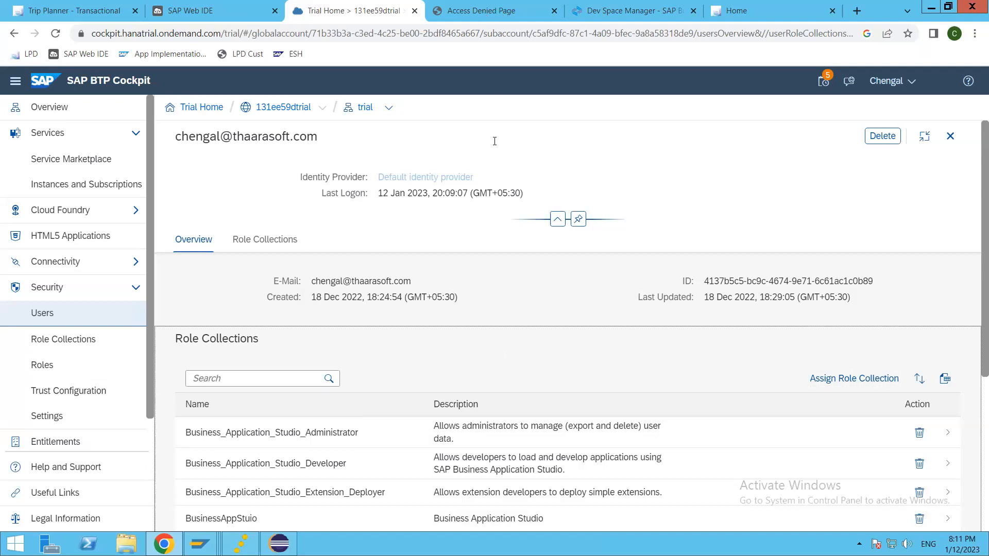
Close the Access Denied tab, relaunch SAP Build Work Zone, standard edition from Instances and Subscriptions, and log out.
left_click(499, 10)
left_click(555, 11)
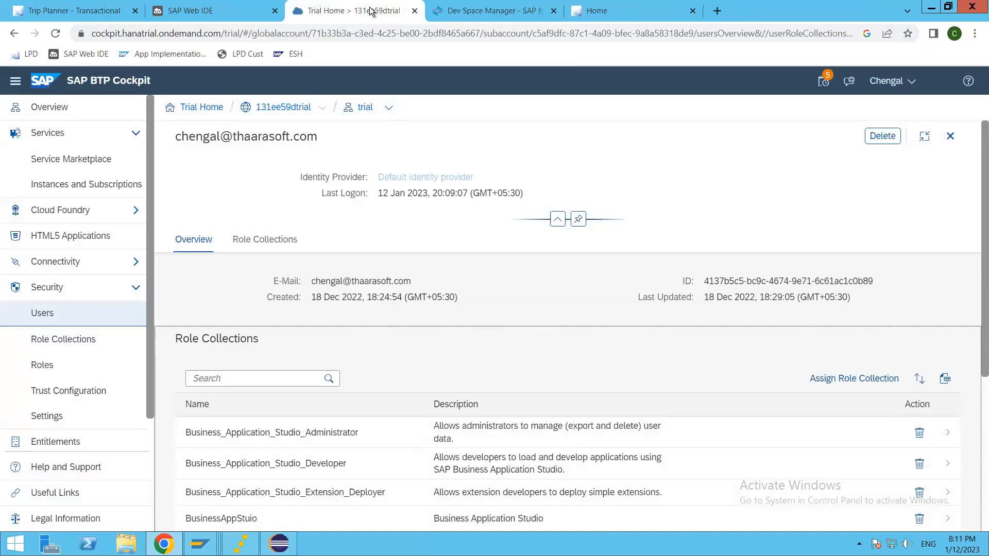
left_click(90, 185)
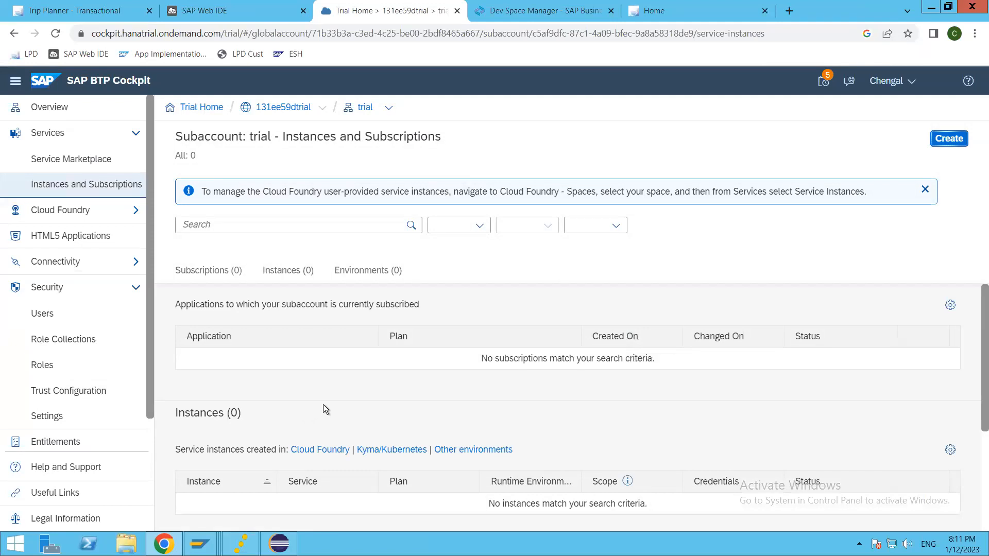
scroll(266, 401, "down", 1)
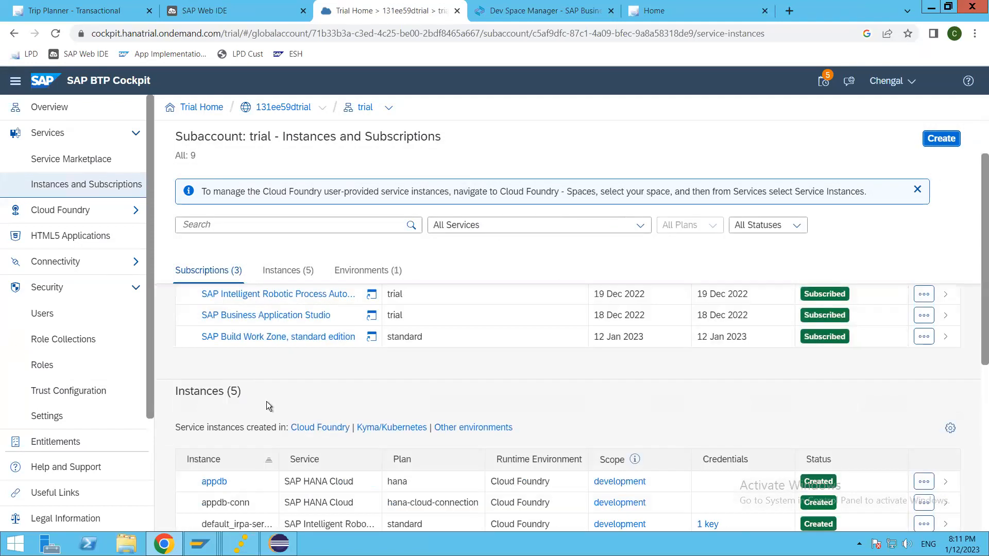
left_click(252, 338)
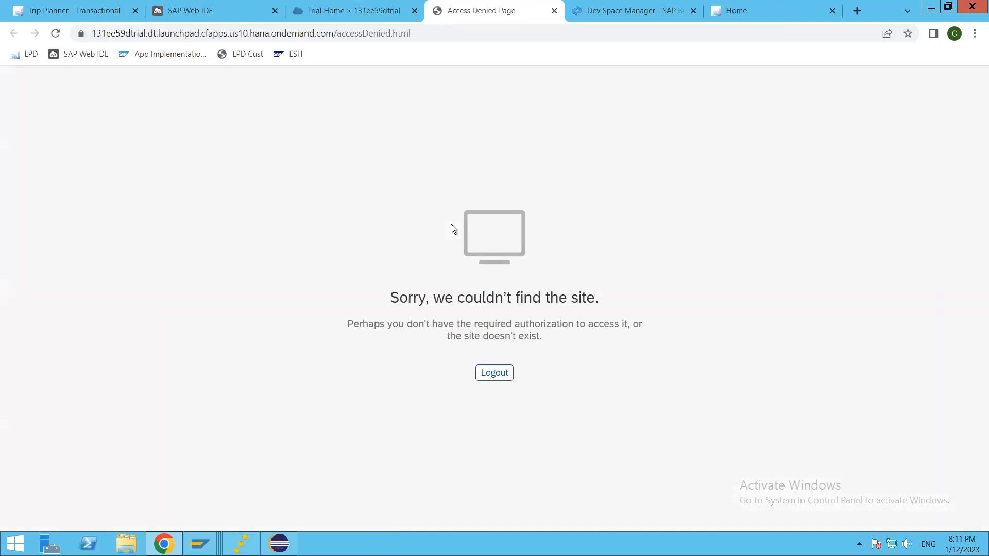
left_click(491, 377)
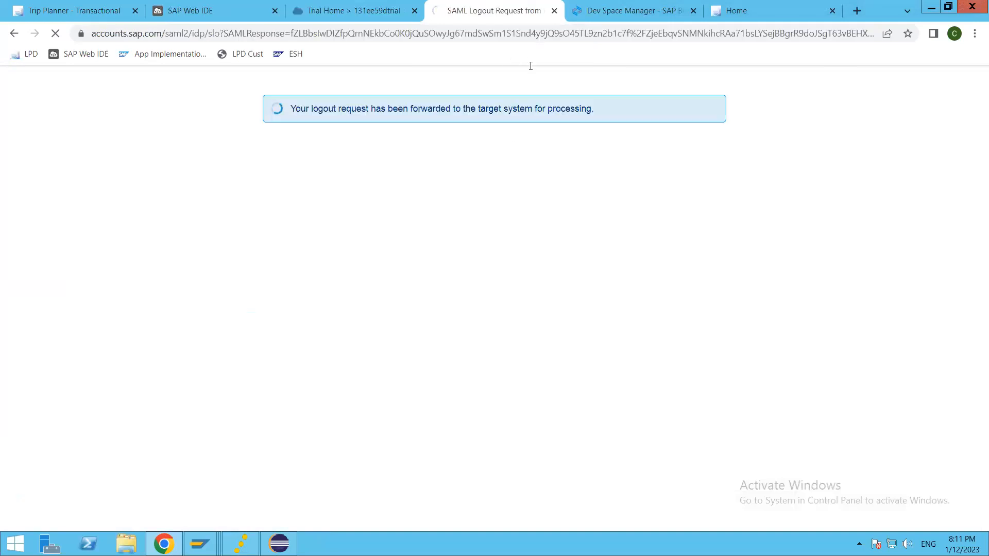
Close the Universal ID logout tab and continue logging on with the trial account's e-mail.
left_click(554, 11)
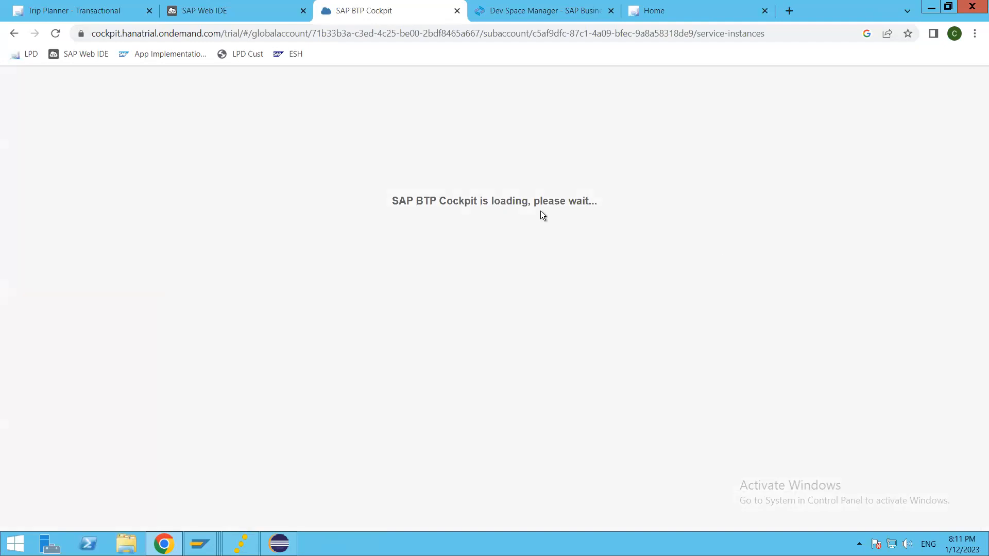
left_click(518, 11)
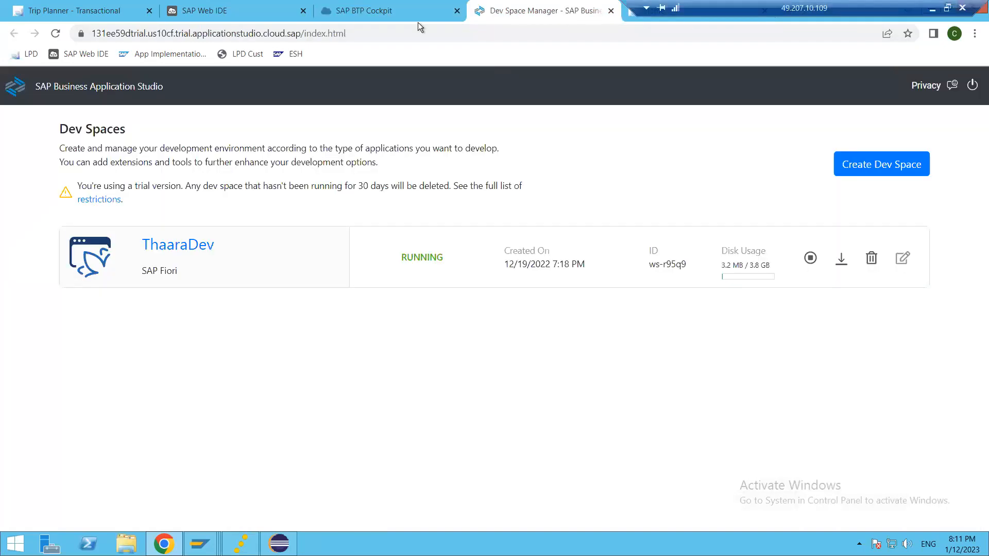
key("ctrl+shift+Tab")
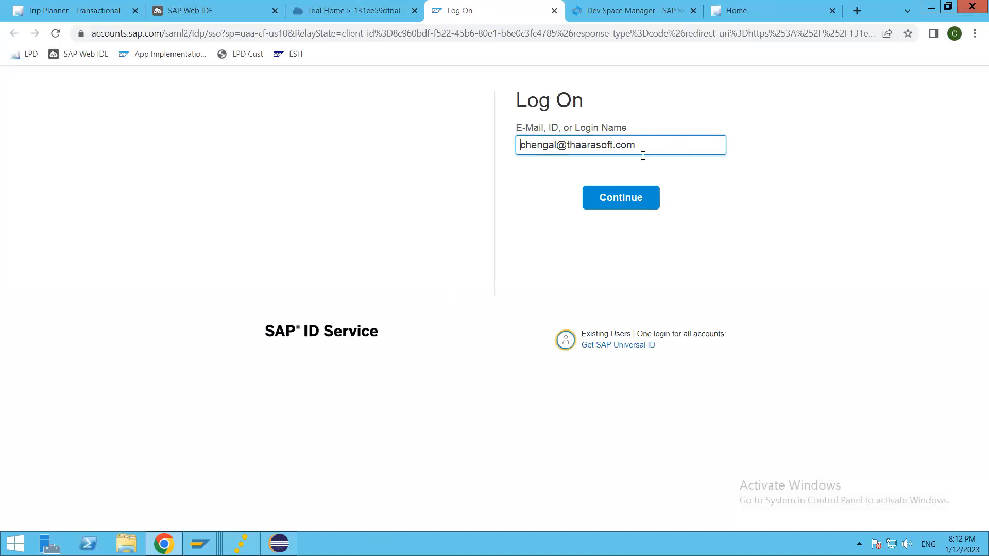
left_click(631, 201)
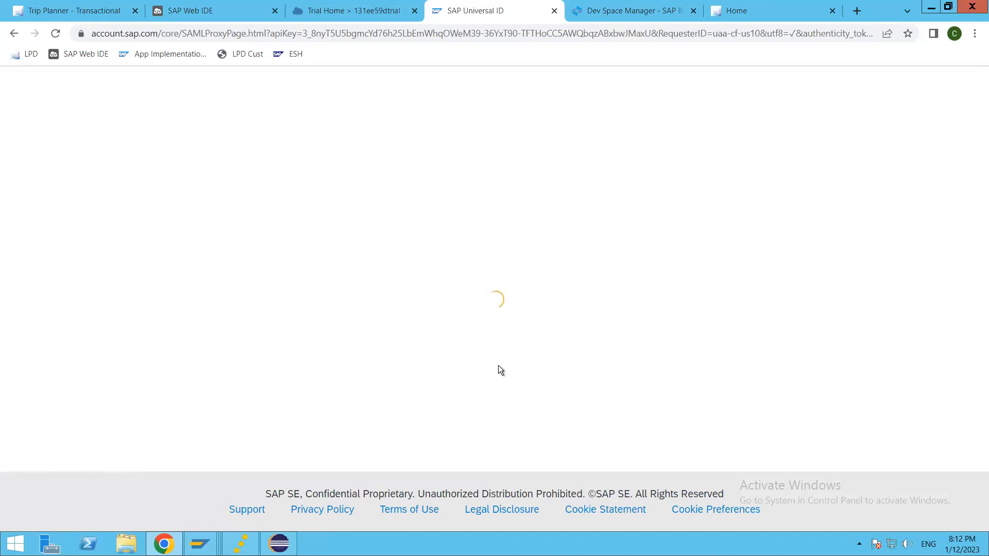
Open the ThaaraDev dev space from the Dev Space Manager, then check the Universal ID sign-in tab.
left_click(639, 13)
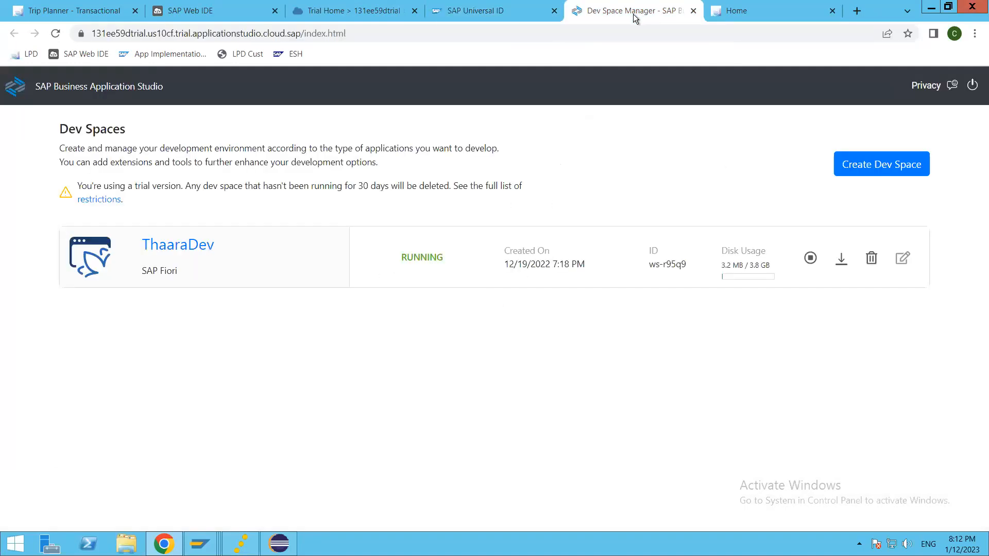
left_click(168, 252)
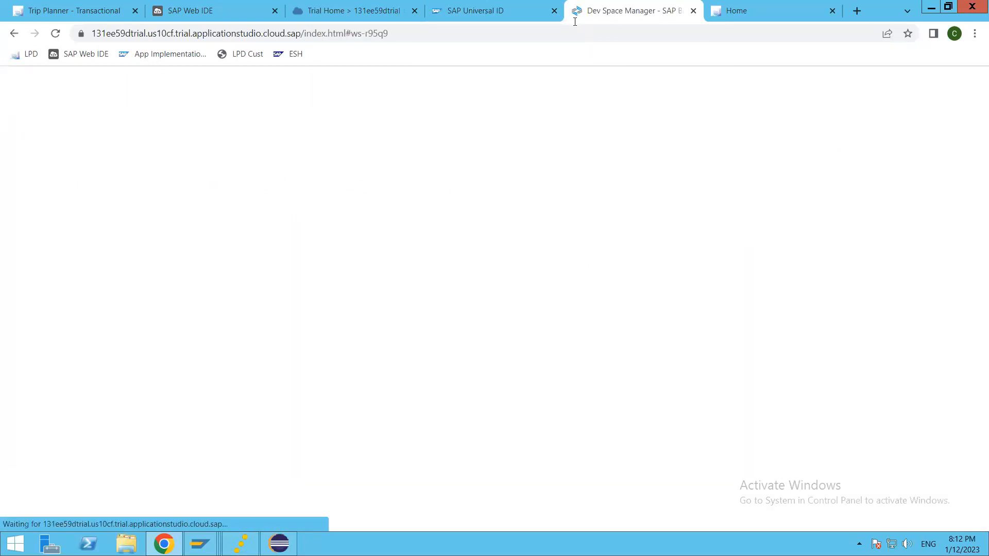
left_click(458, 11)
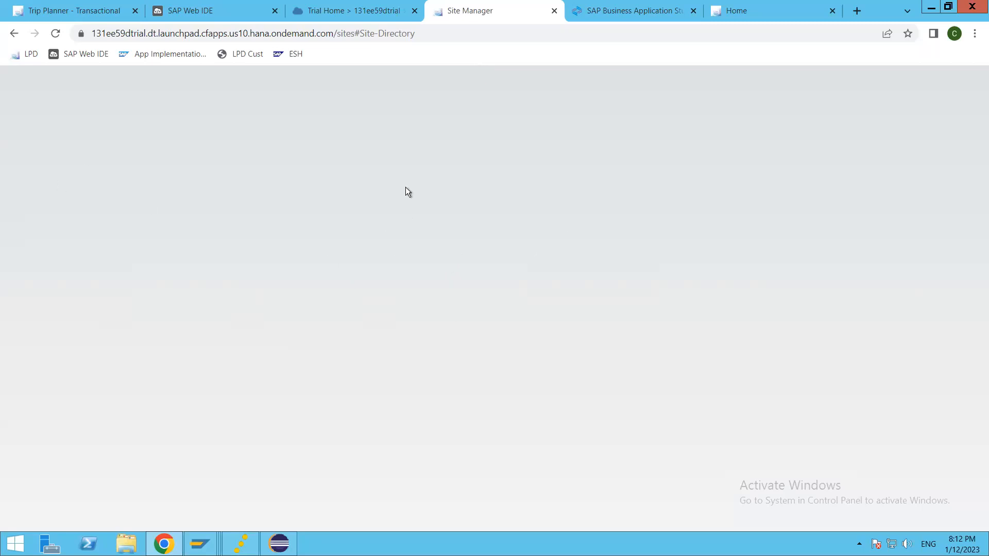
Switch to the Site Manager tab and let the Site Directory finish loading.
left_click(627, 12)
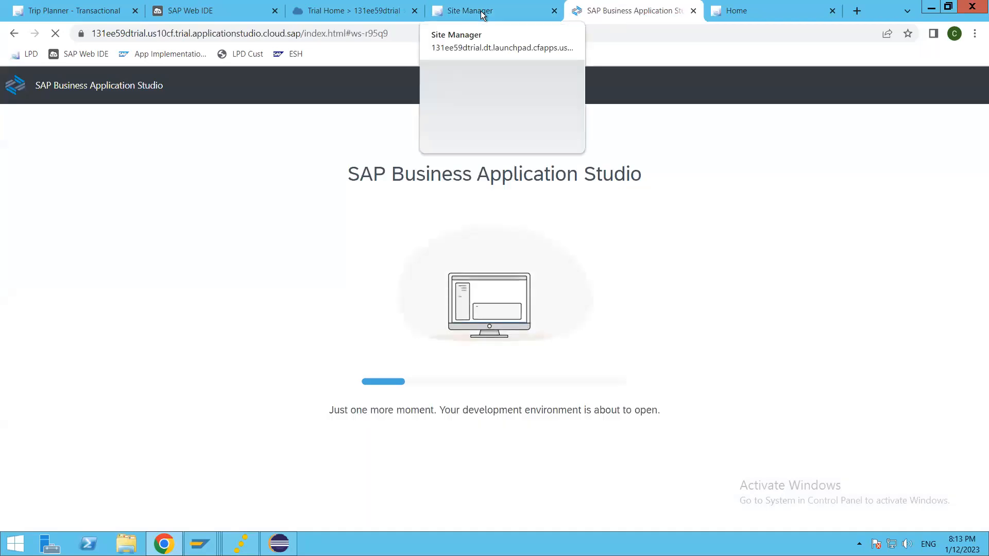
left_click(483, 12)
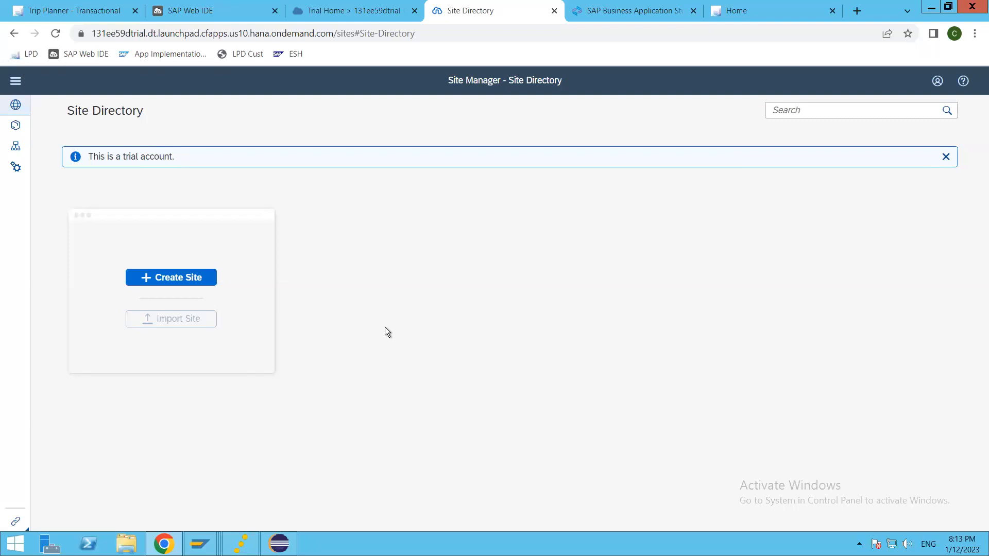
left_click_drag(450, 79, 621, 74)
left_click(472, 286)
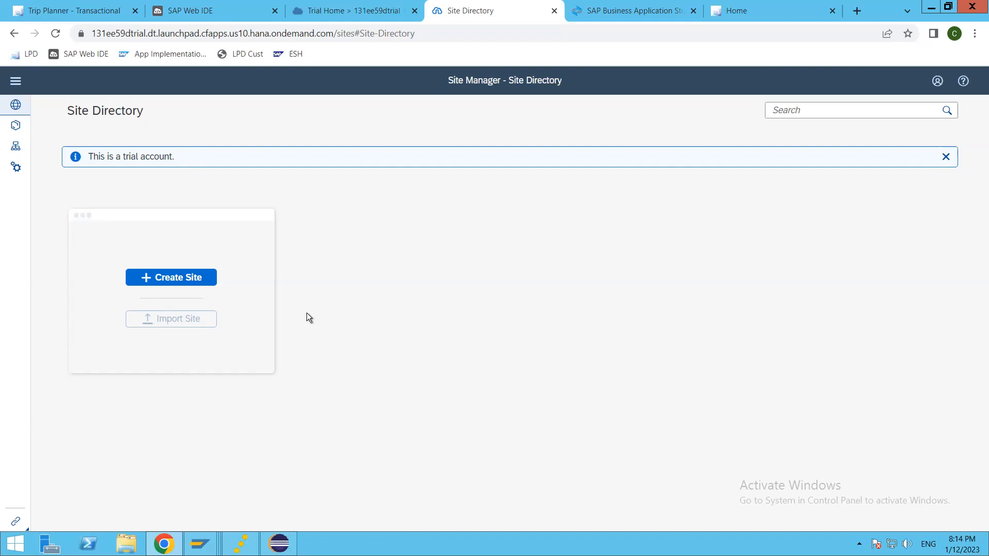
Leave the empty Site Directory for the Content Manager page.
left_click(15, 125)
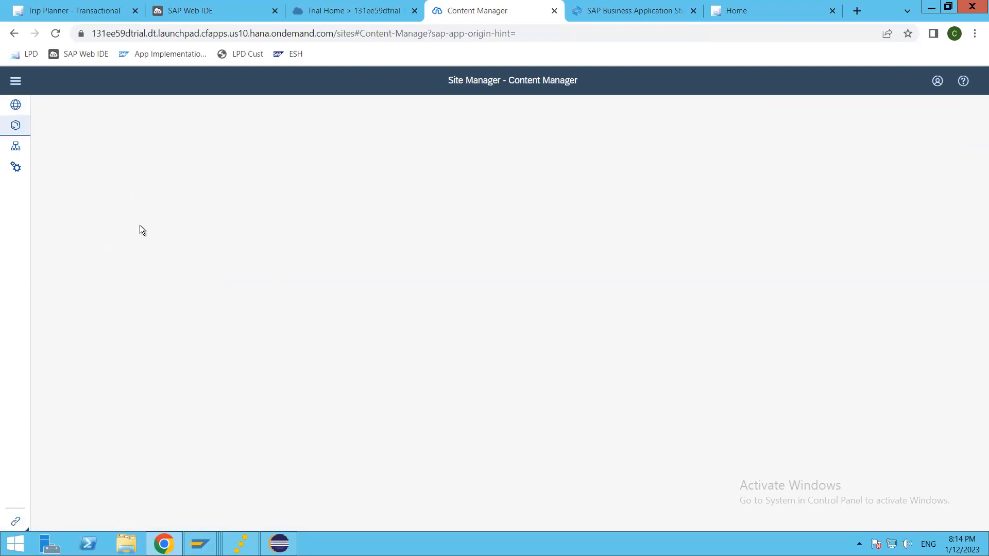
Expand the side navigation and review the Item Type filter, leaving All items selected.
left_click(16, 83)
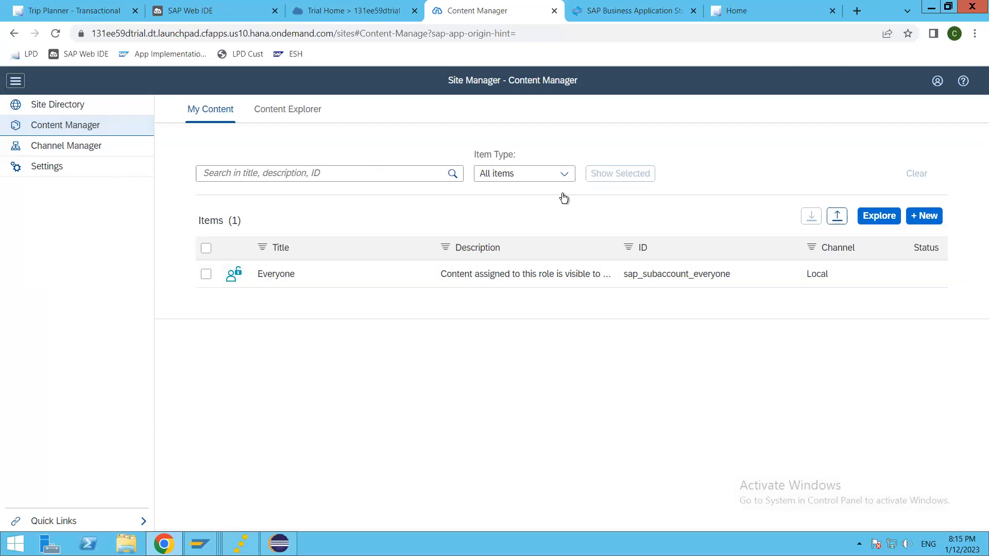
left_click(564, 174)
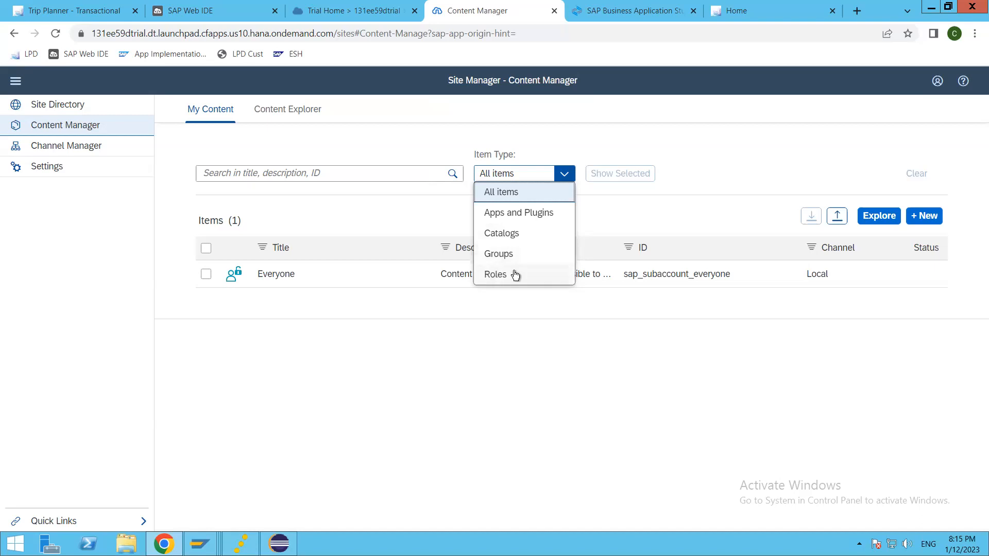
left_click(332, 380)
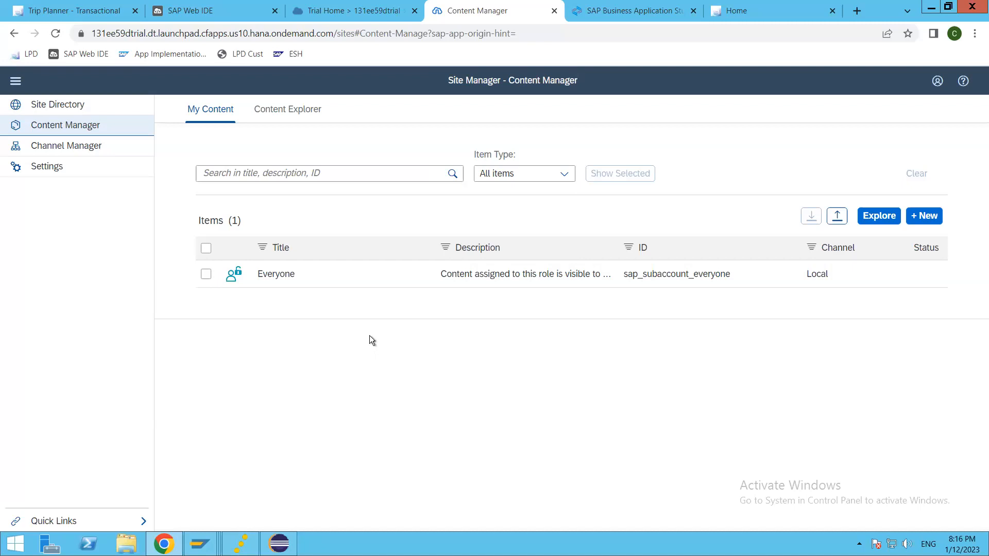
Visit the Channel Manager and Settings pages, return to Content Manager, then go to Business Application Studio.
left_click(72, 147)
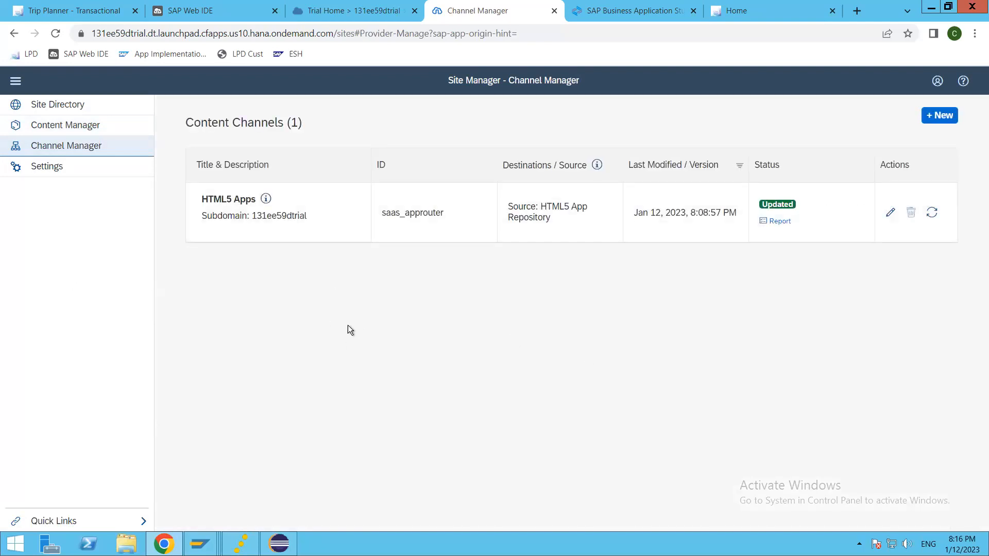
left_click(46, 168)
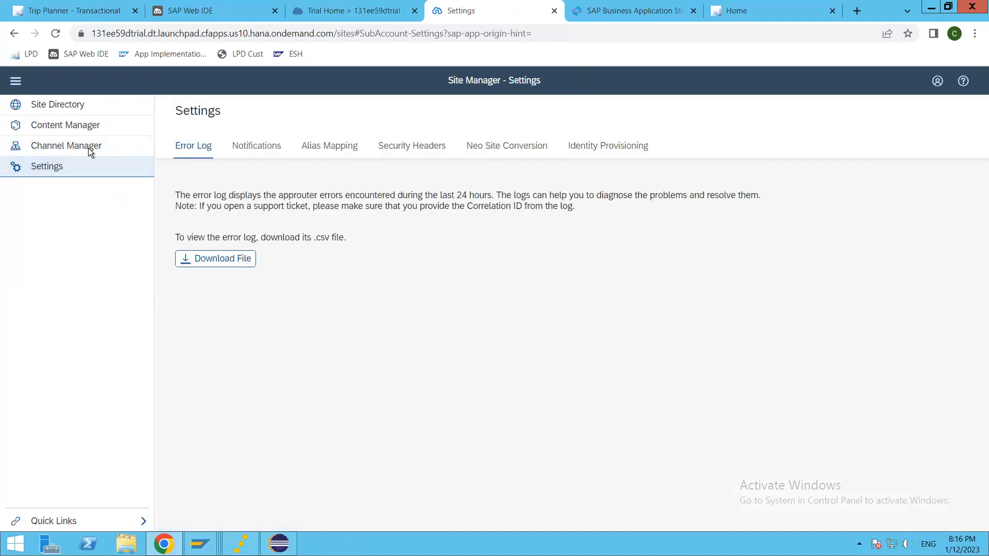
left_click(68, 127)
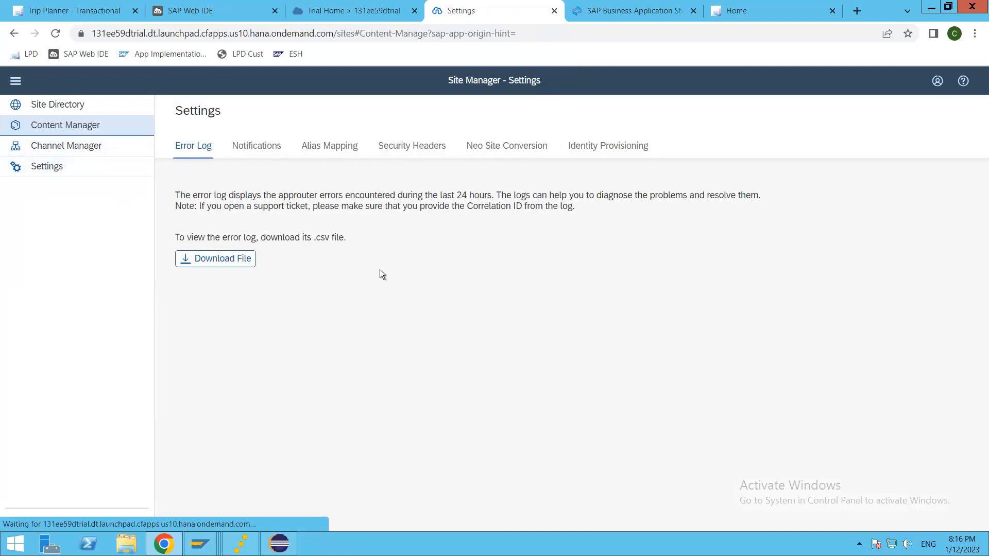
left_click(608, 14)
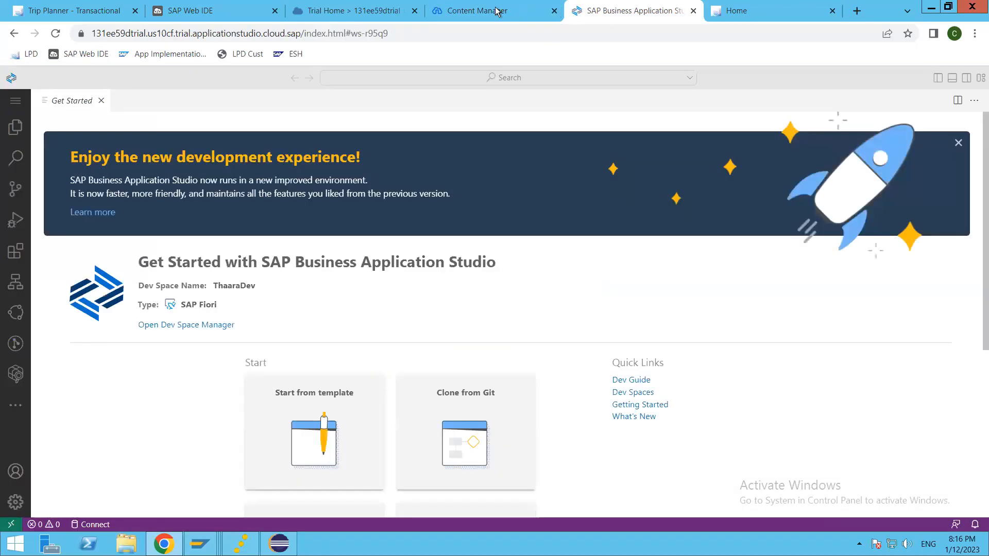
Return to Business Application Studio and dismiss the new development experience banner.
left_click(497, 12)
left_click(607, 9)
left_click(958, 144)
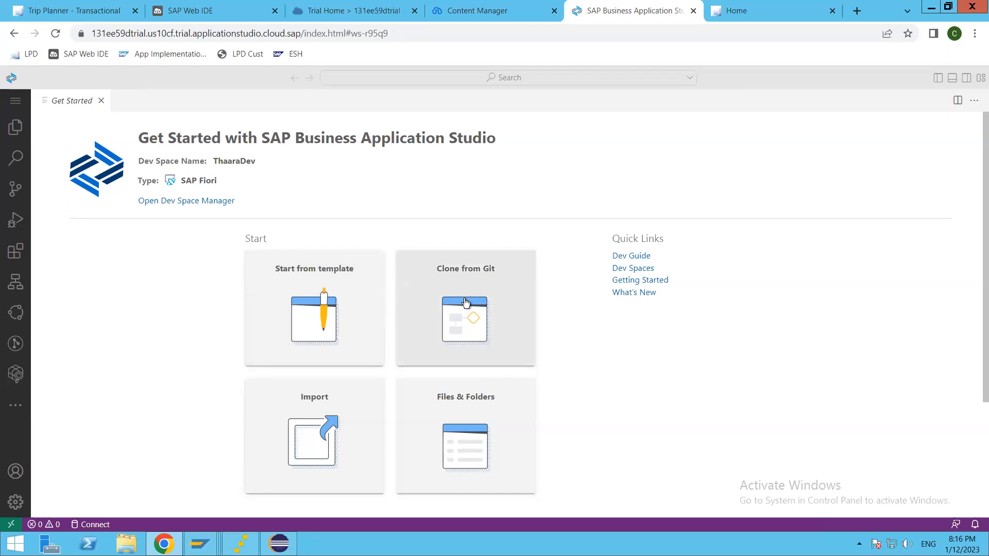
Browse the Sample Apps carousel, then start a new project from a template.
scroll(469, 449, "down", 3)
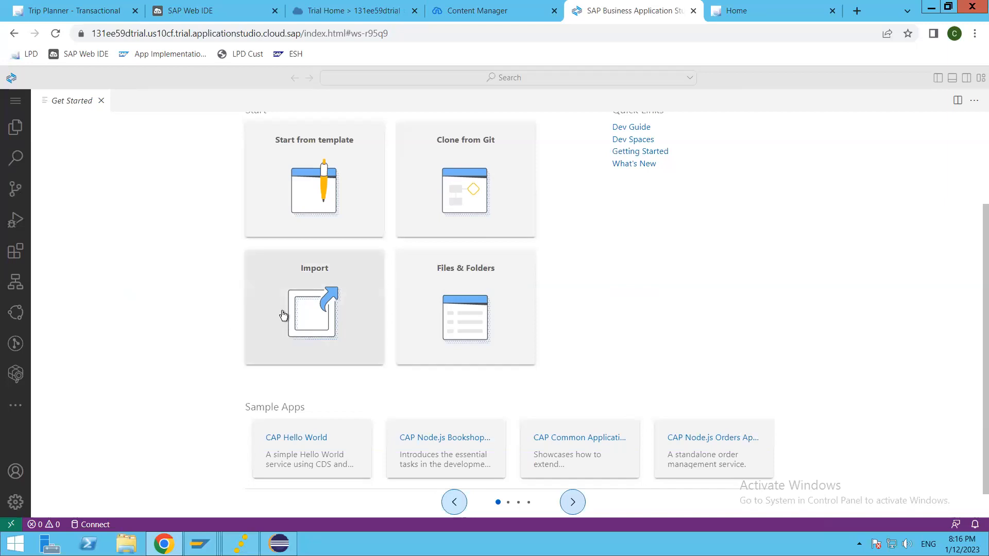
left_click(573, 502)
left_click(573, 503)
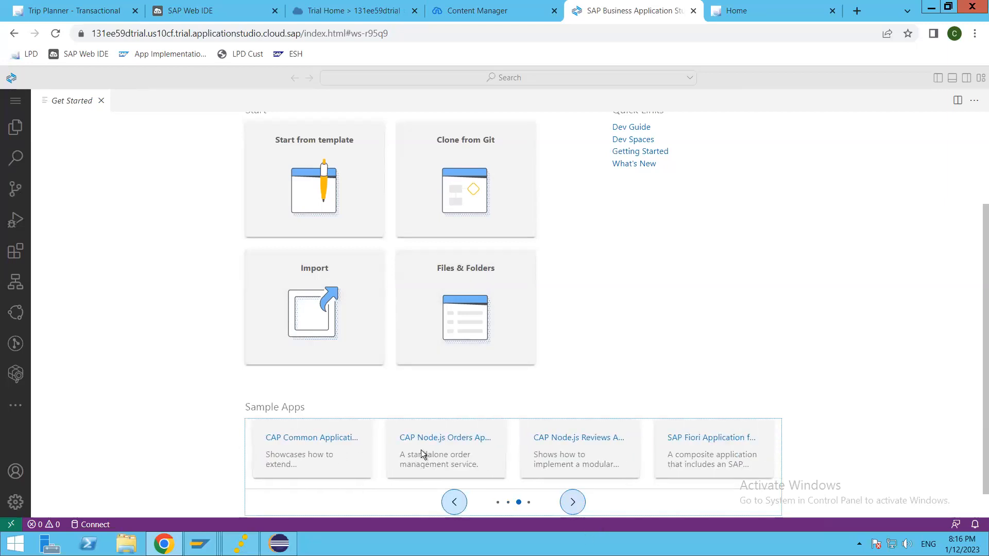
scroll(568, 365, "down", 1)
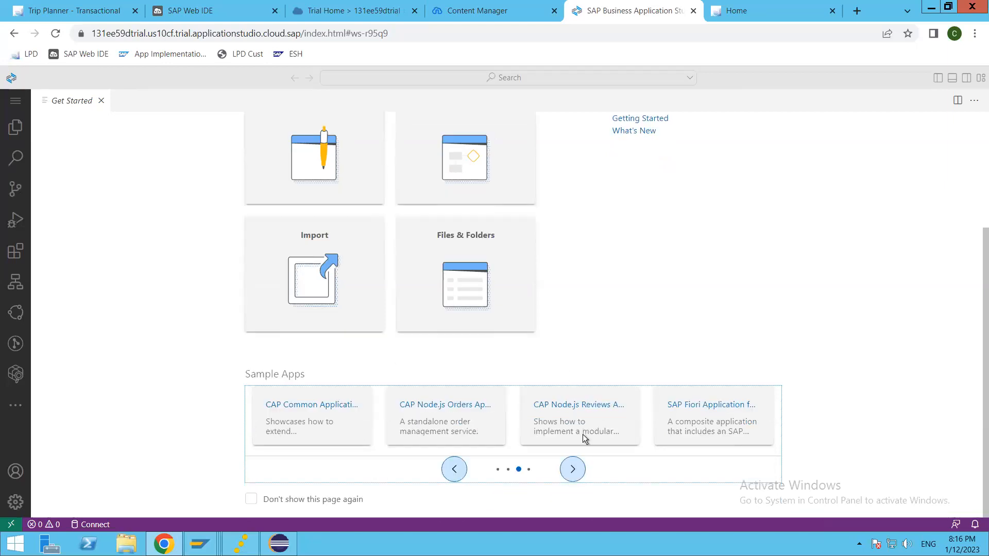
scroll(451, 469, "up", 5)
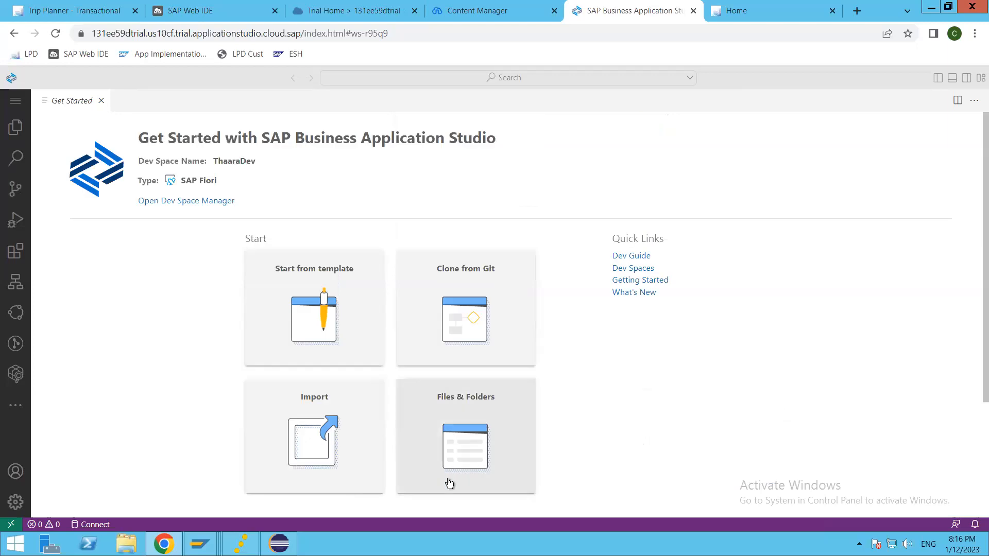
left_click(280, 308)
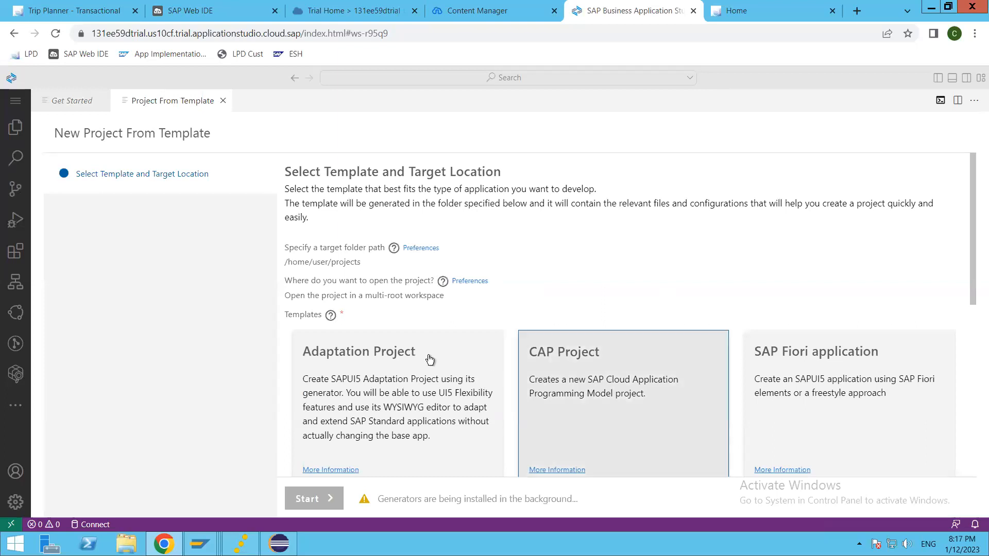
Compare the Adaptation Project, CAP Project, Basic Multitarget Application and SAP HANA Database Project templates.
left_click(385, 387)
scroll(474, 371, "down", 1)
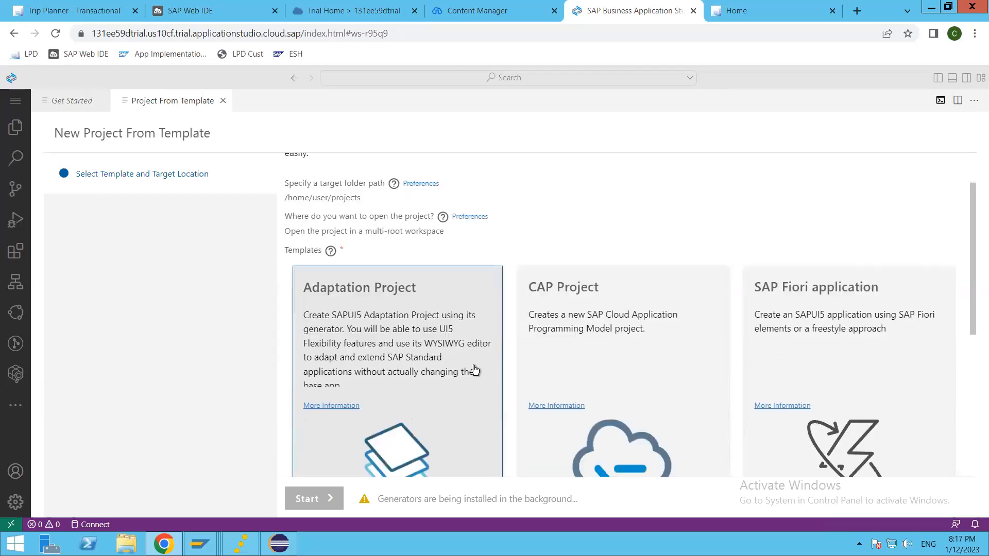
scroll(474, 370, "down", 1)
left_click(649, 304)
left_click(858, 292)
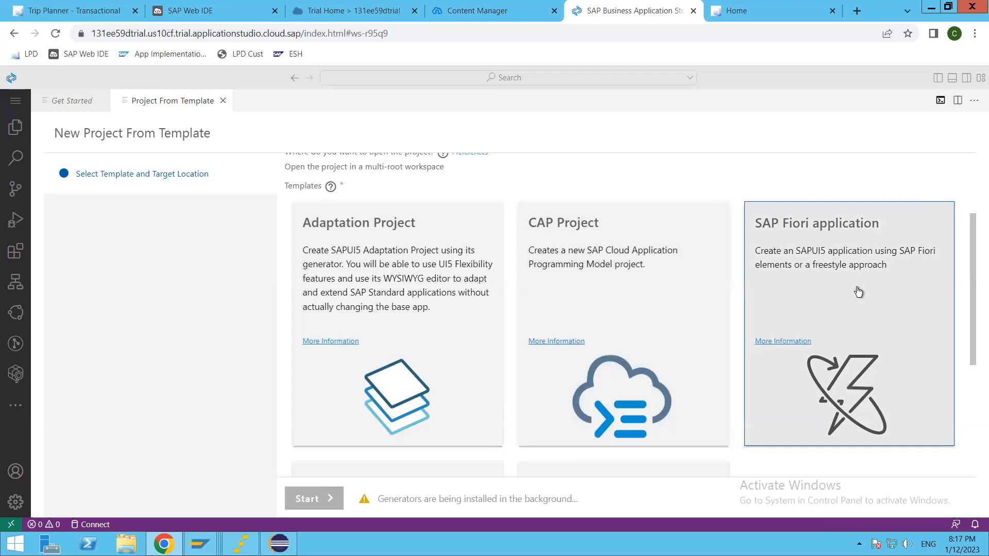
scroll(858, 292, "down", 3)
left_click(592, 368)
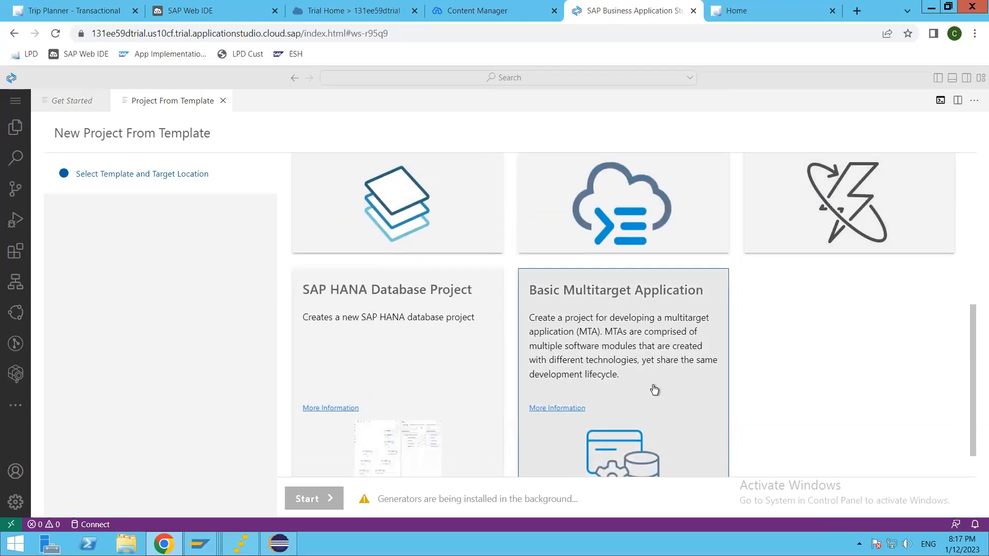
left_click(373, 350)
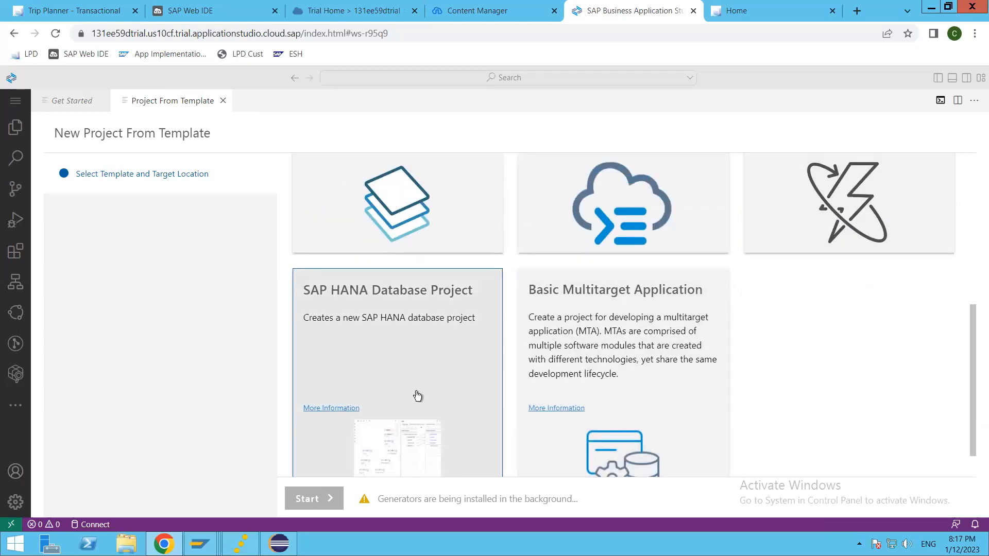
scroll(417, 395, "down", 1)
scroll(920, 271, "up", 4)
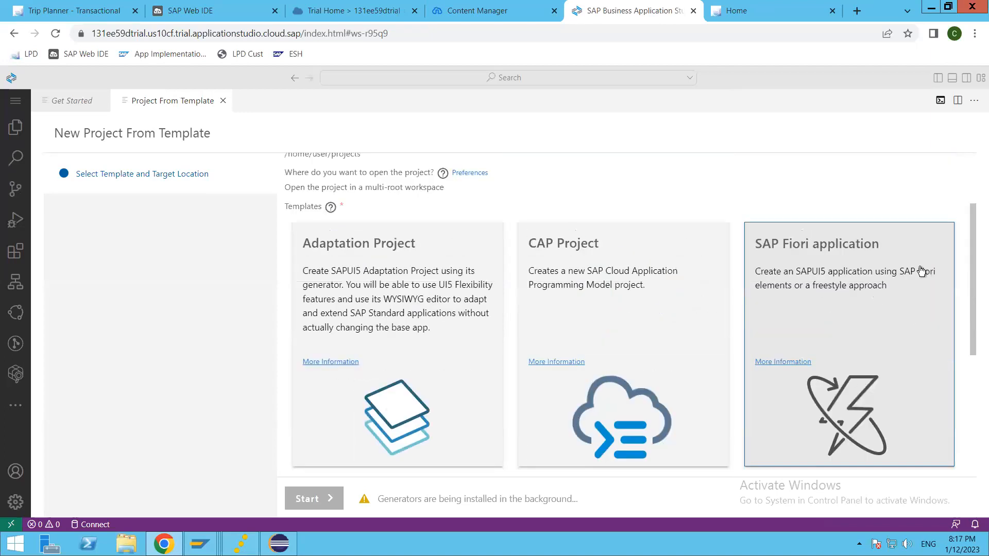
Select the SAP Fiori application template and start its project wizard.
left_click(827, 313)
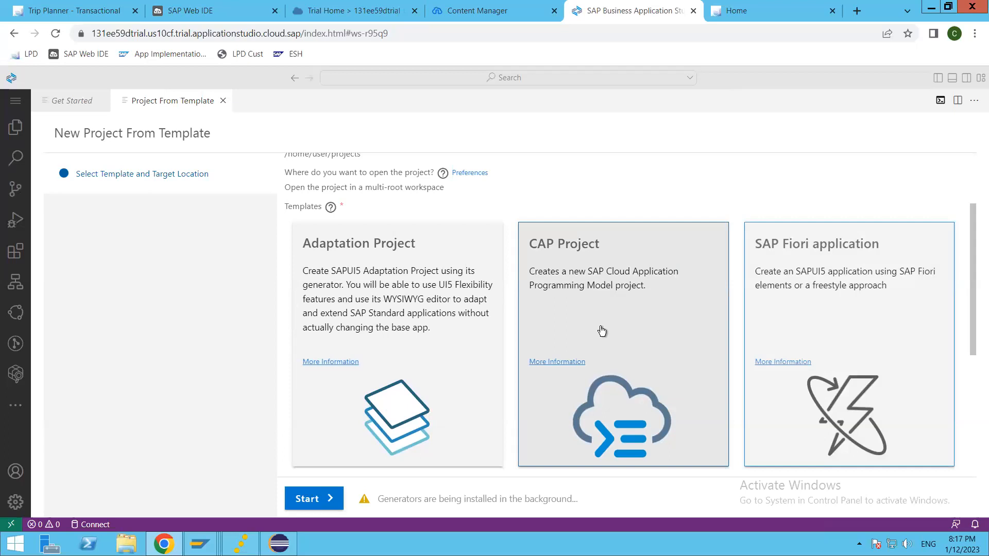
scroll(601, 331, "down", 3)
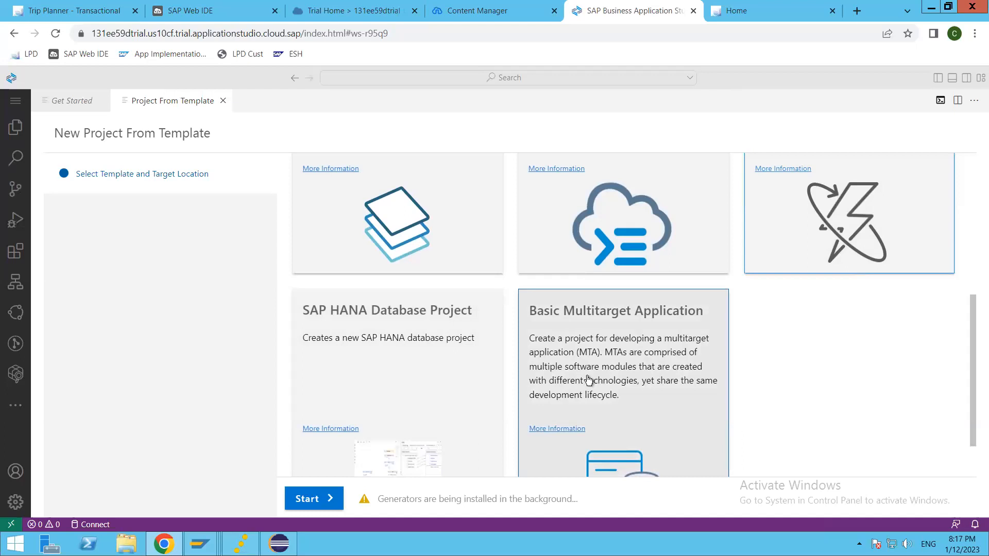
scroll(587, 380, "up", 5)
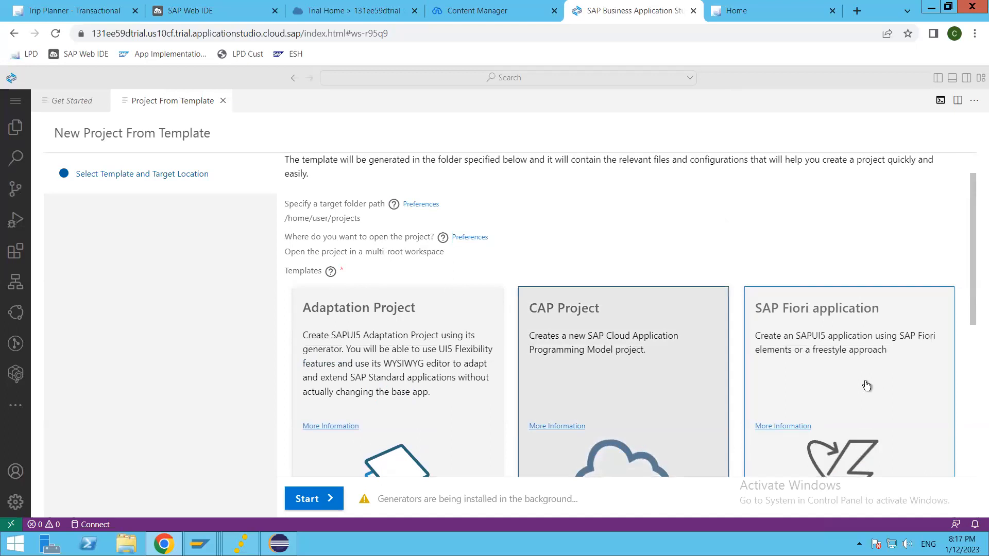
scroll(866, 378, "down", 3)
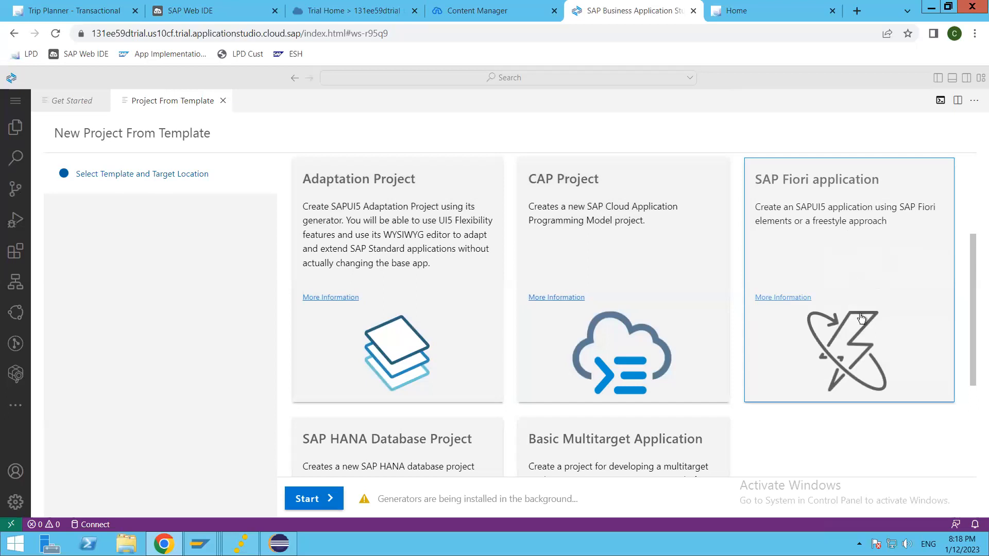
scroll(863, 320, "down", 3)
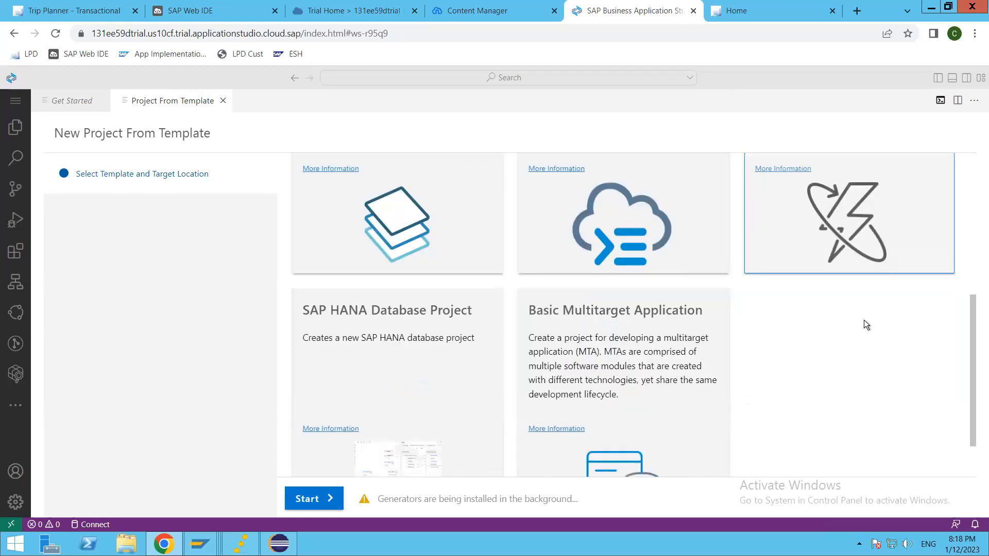
left_click(316, 500)
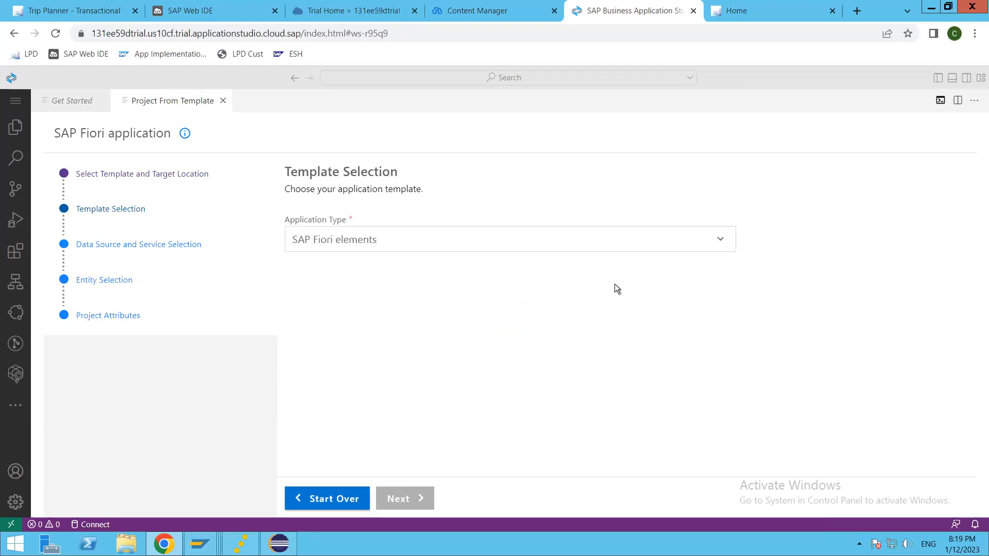
Try SAPUI5 freestyle as the application type with the SAPUI5 Application template.
left_click(716, 237)
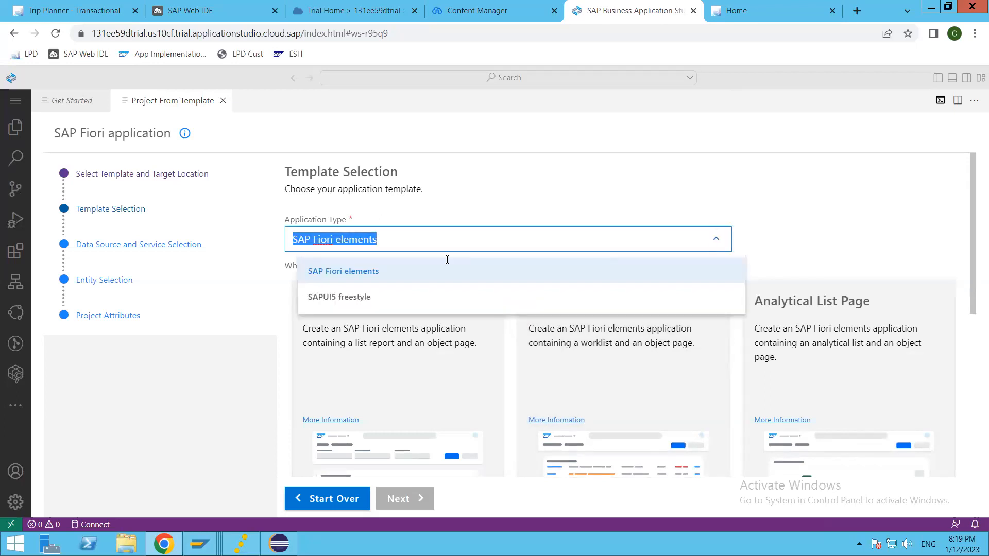
left_click(367, 299)
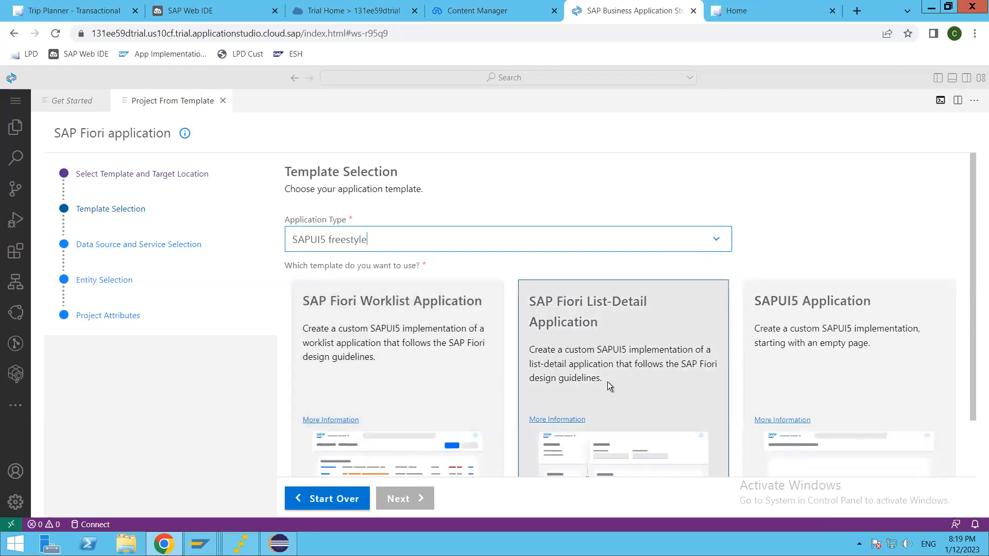
scroll(888, 237, "down", 1)
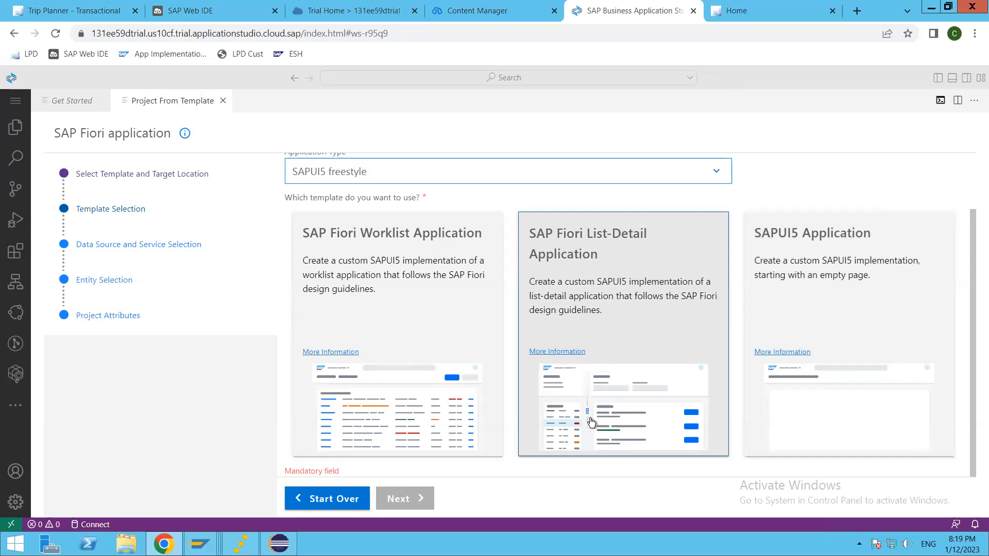
left_click(865, 349)
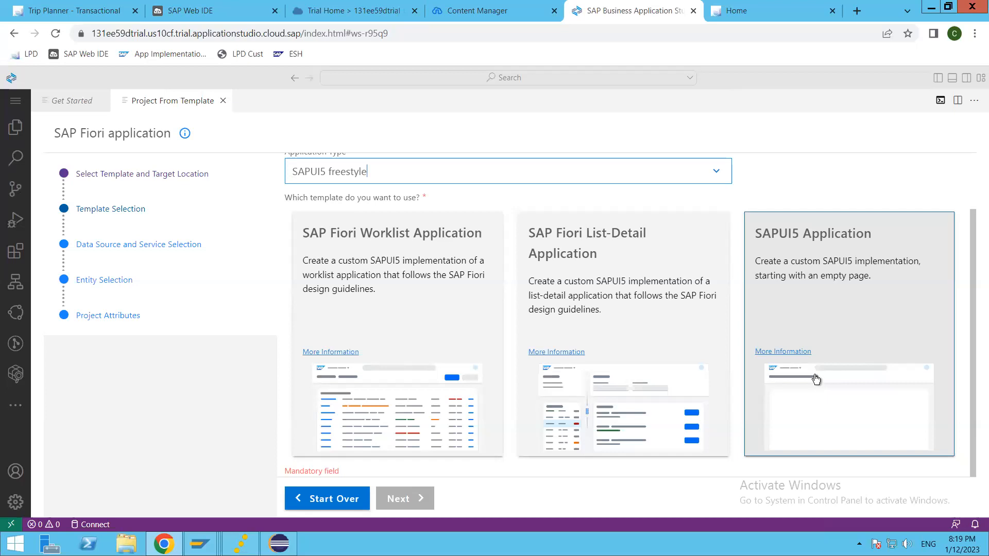
Switch the application type to SAP Fiori elements.
left_click(717, 173)
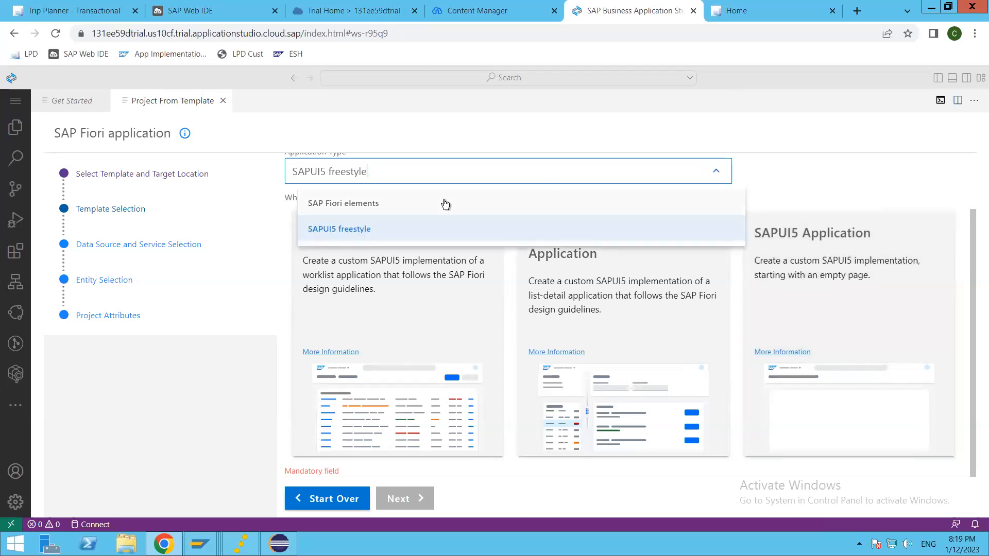
left_click(445, 203)
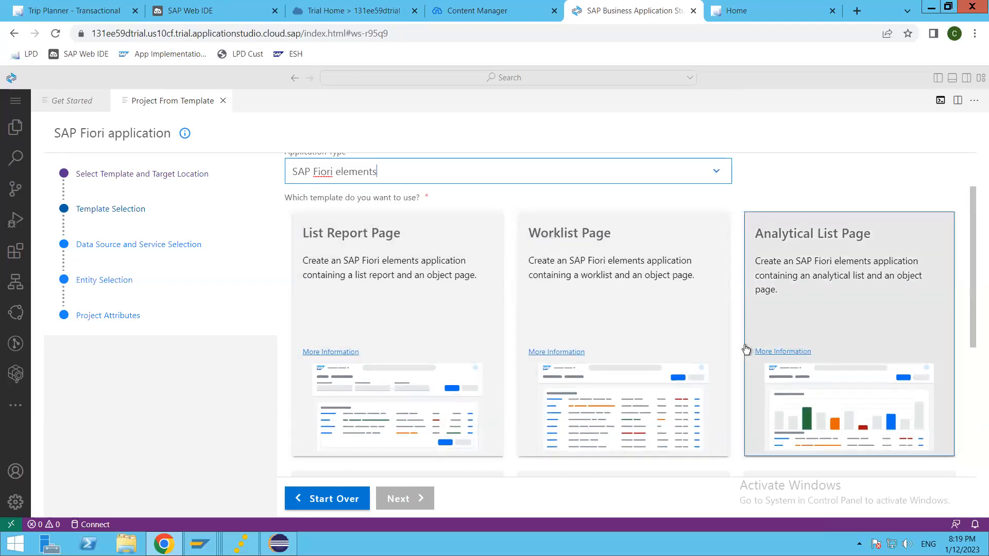
scroll(746, 349, "down", 5)
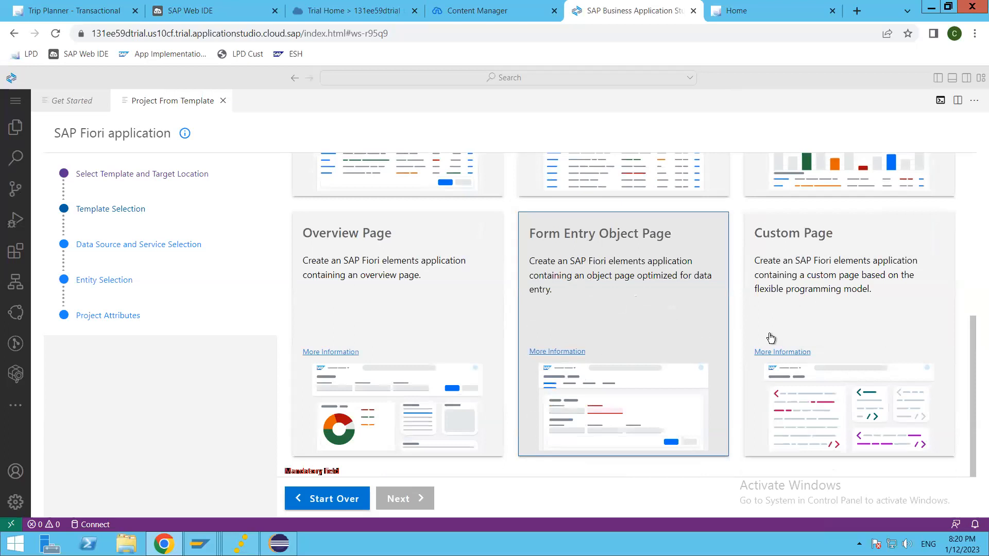
scroll(415, 346, "up", 5)
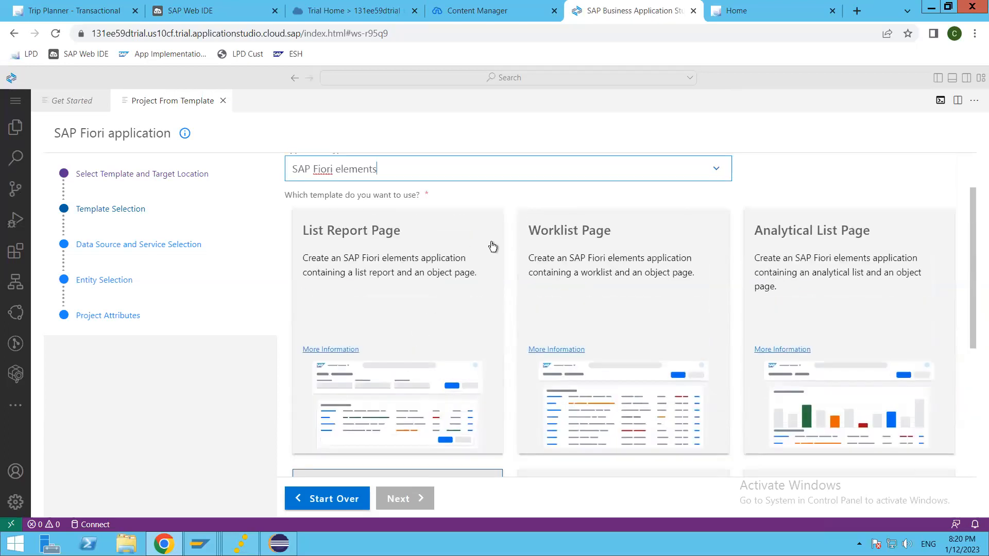
Review the Worklist, Form Entry Object, Custom and Analytical List templates, then choose List Report Page.
left_click(644, 307)
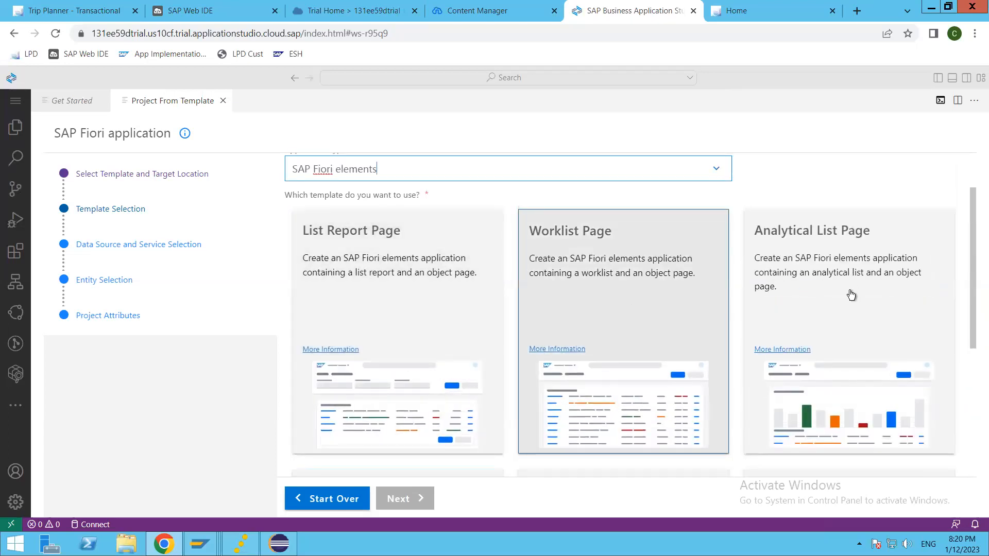
scroll(397, 337, "down", 5)
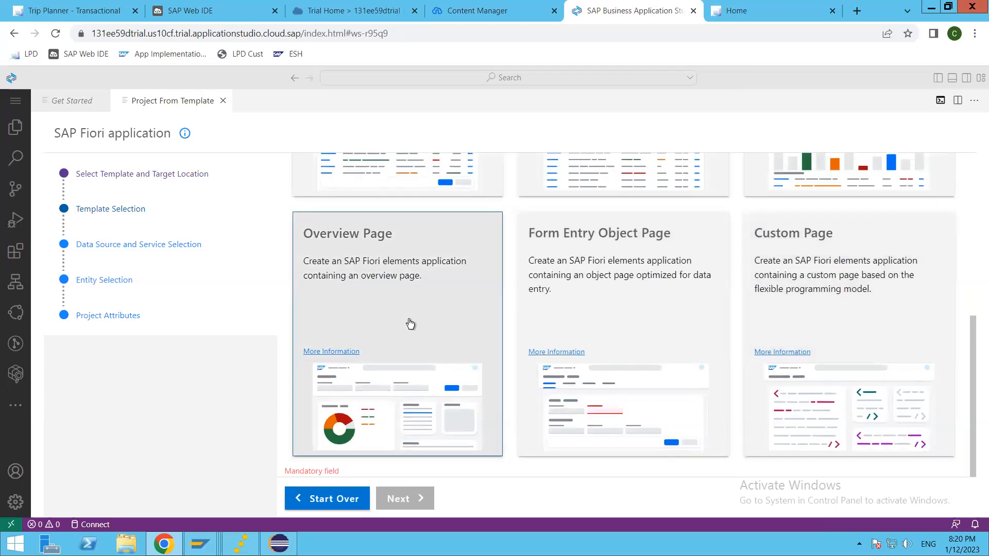
left_click(598, 321)
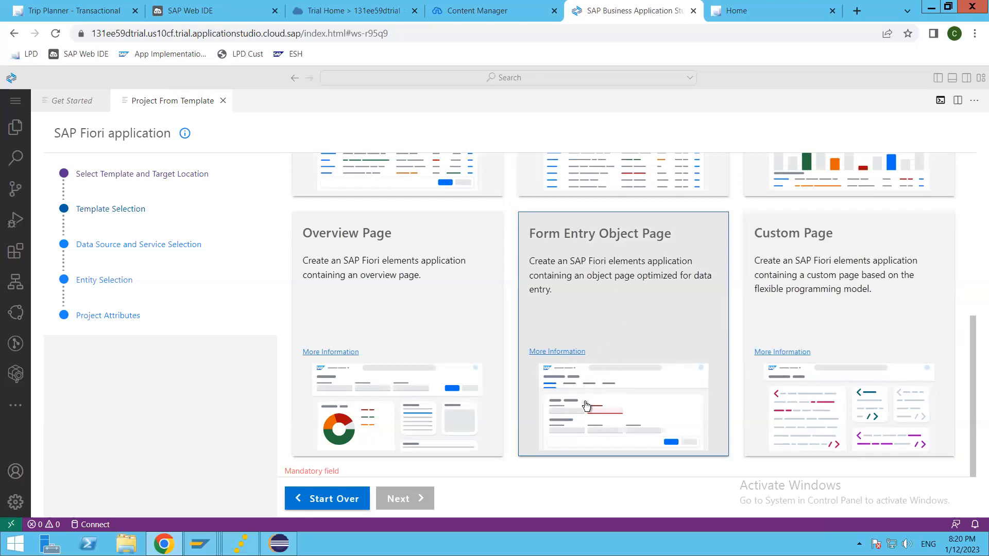
left_click(865, 336)
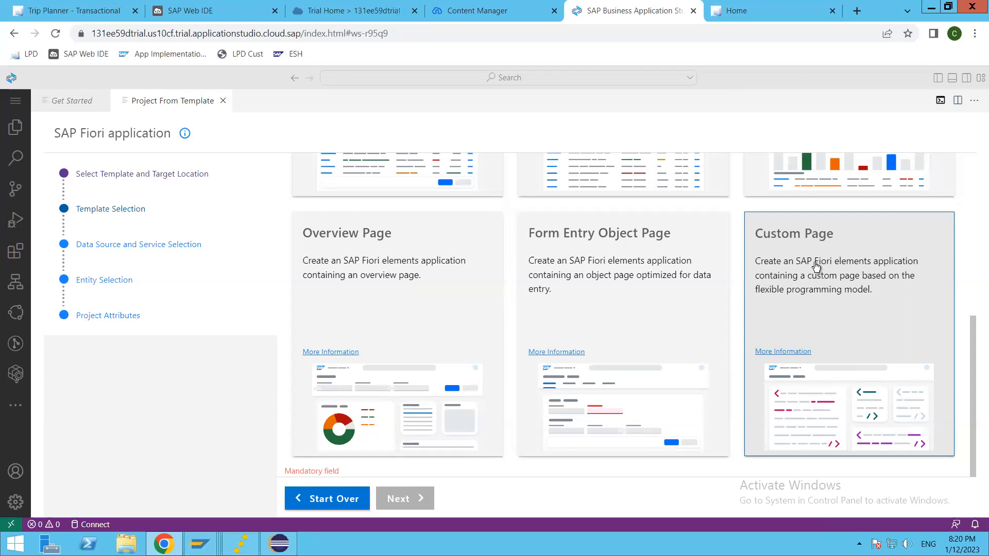
scroll(843, 381, "up", 3)
scroll(843, 381, "up", 3)
scroll(836, 370, "down", 5)
scroll(835, 371, "up", 5)
left_click(837, 371)
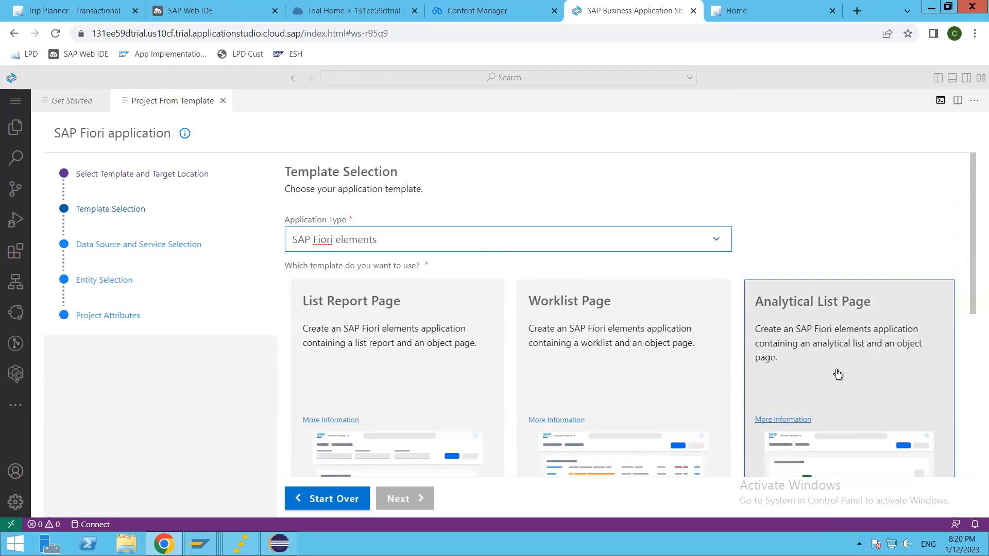
left_click(359, 356)
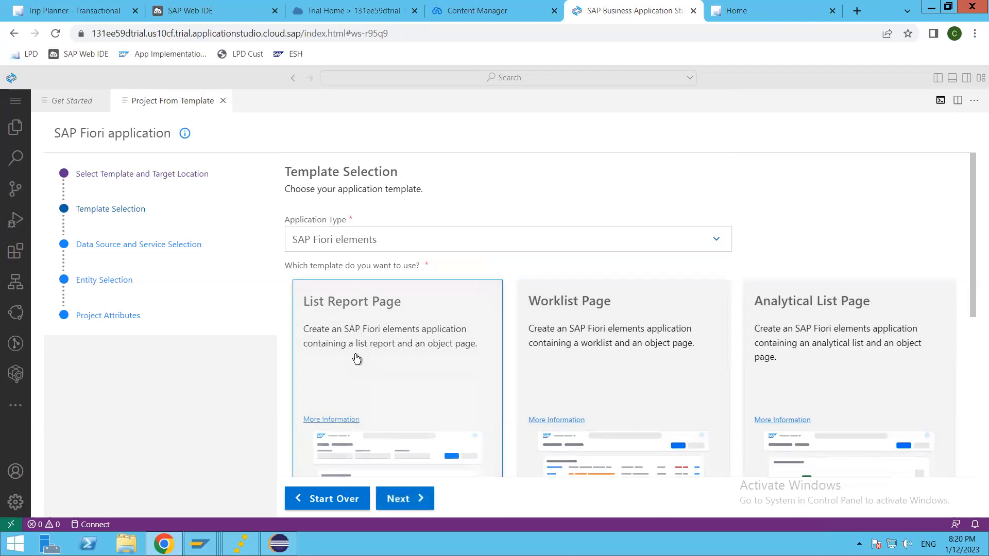
scroll(414, 428, "down", 3)
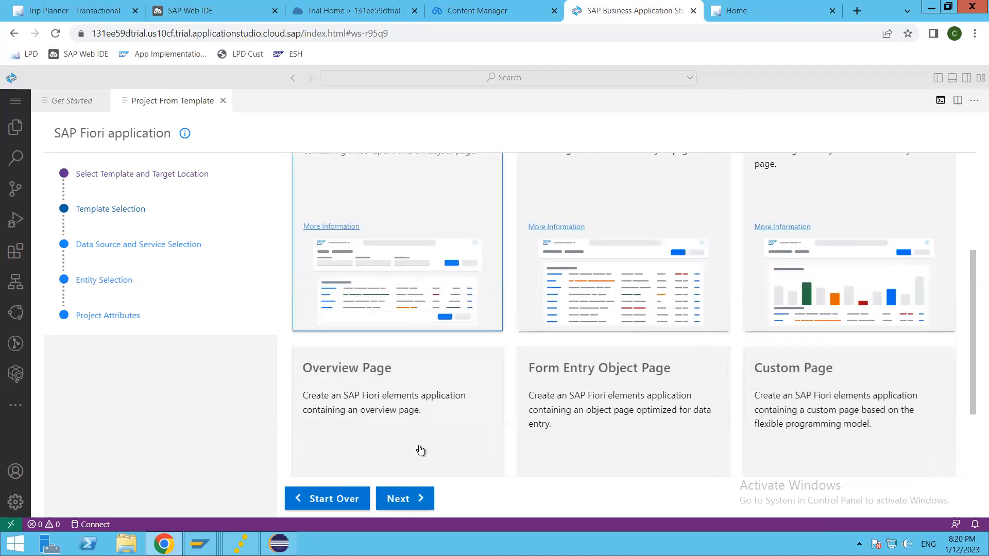
Move to the data source step and choose Connect to a System as the data source.
left_click(412, 499)
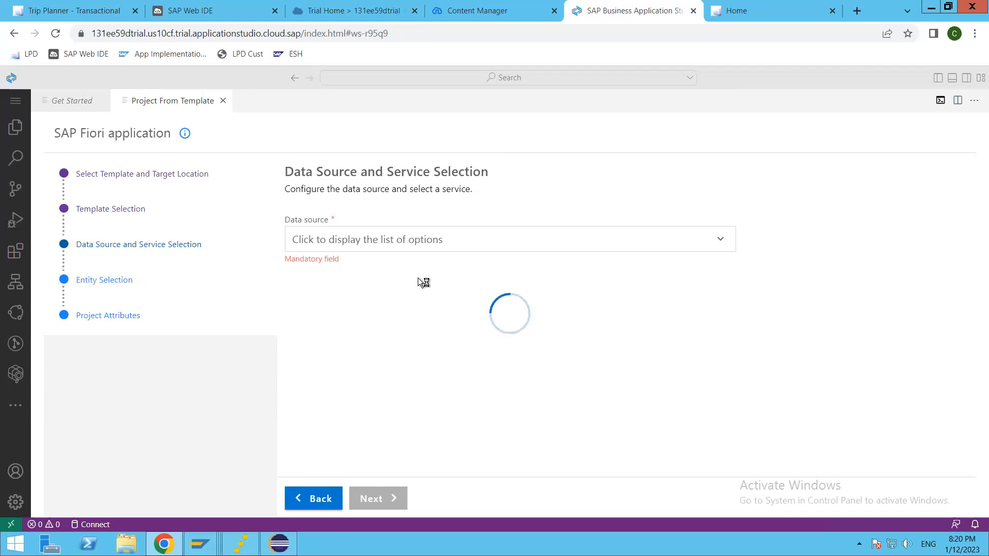
left_click(722, 238)
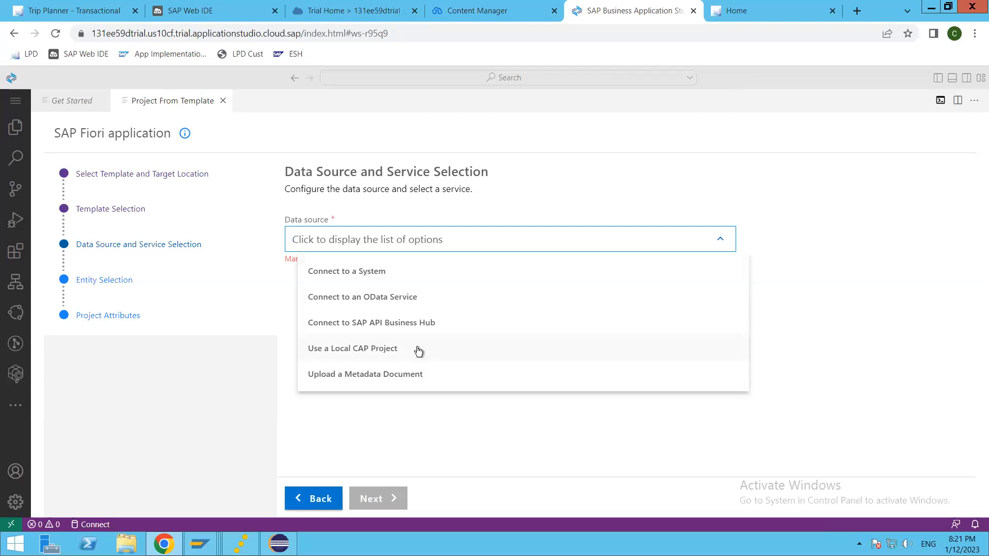
left_click(354, 283)
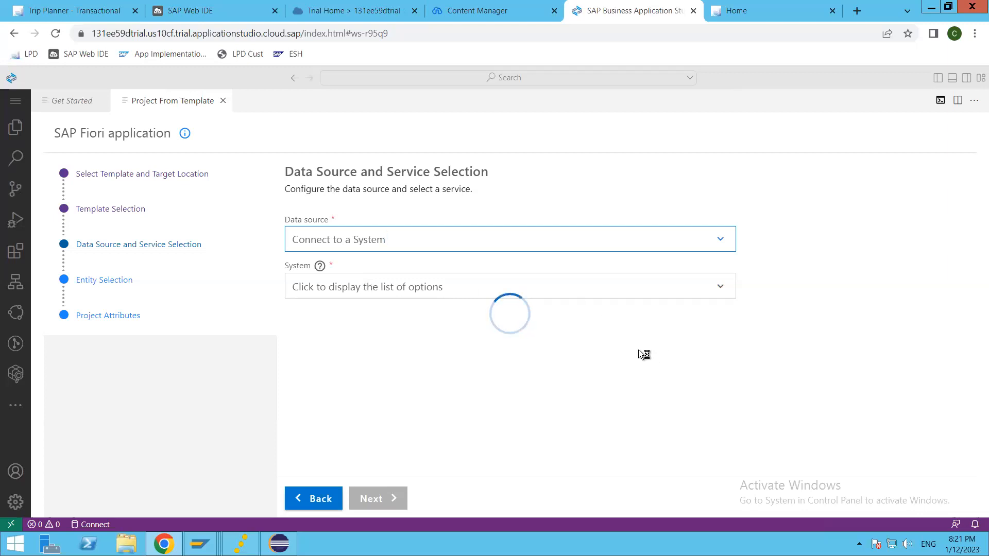
left_click(354, 13)
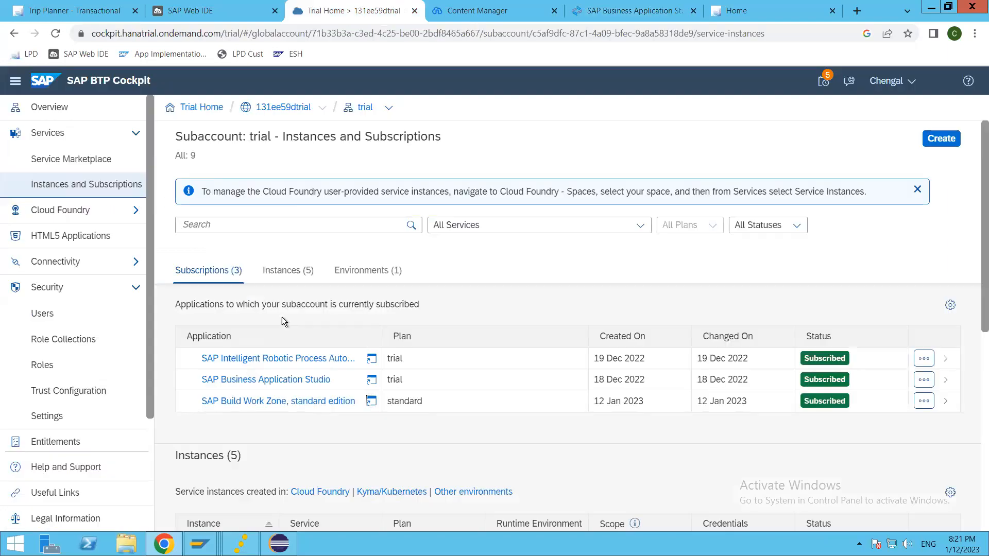
left_click(100, 266)
left_click(55, 290)
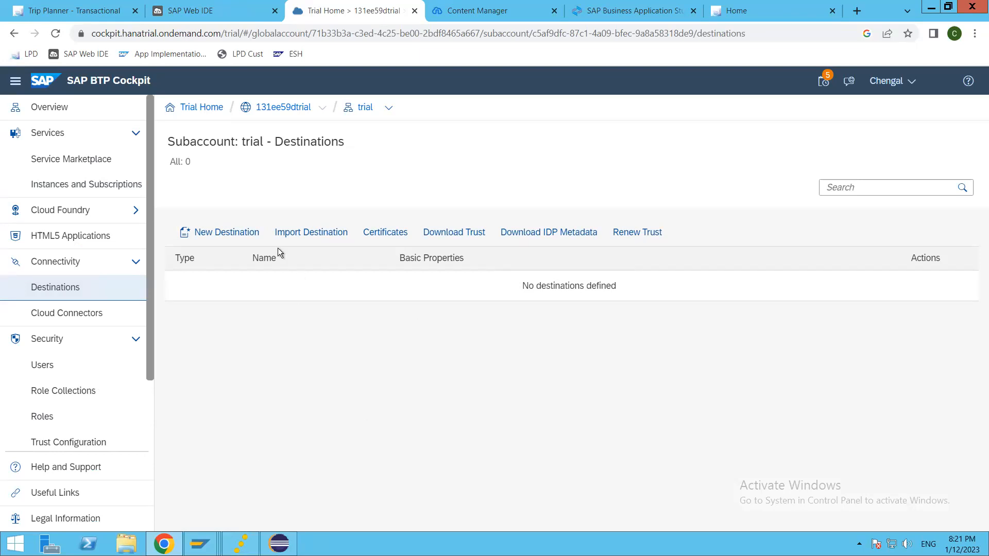
left_click(223, 232)
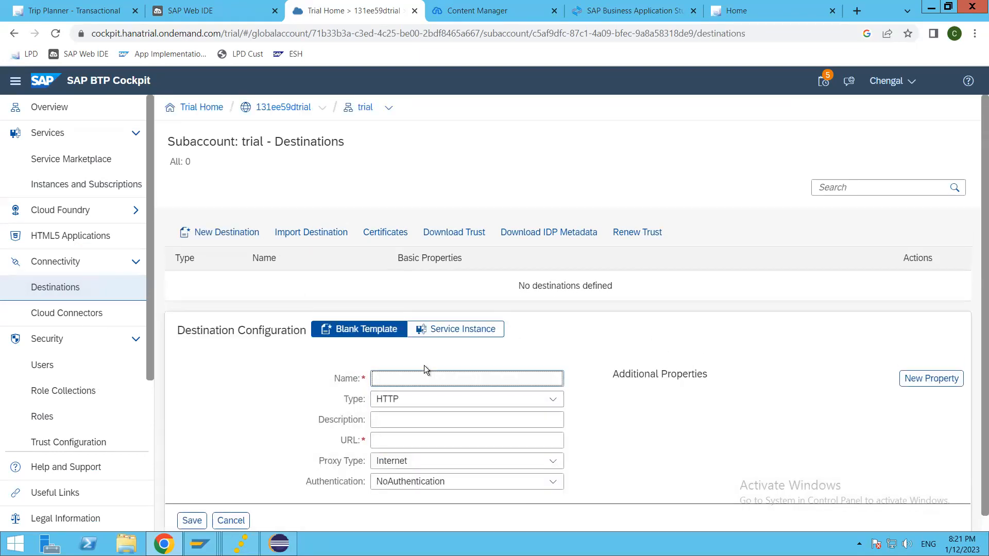
scroll(426, 368, "down", 1)
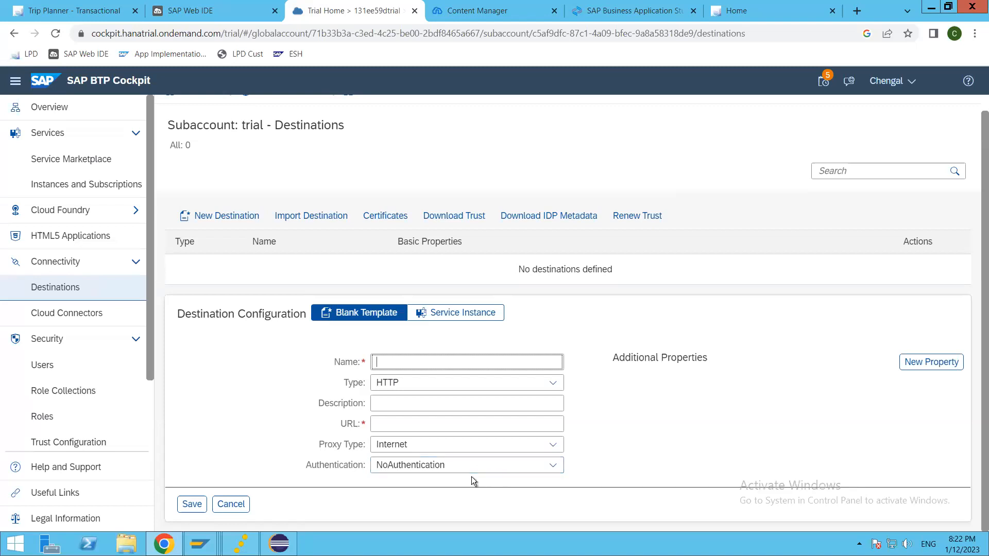
left_click(231, 504)
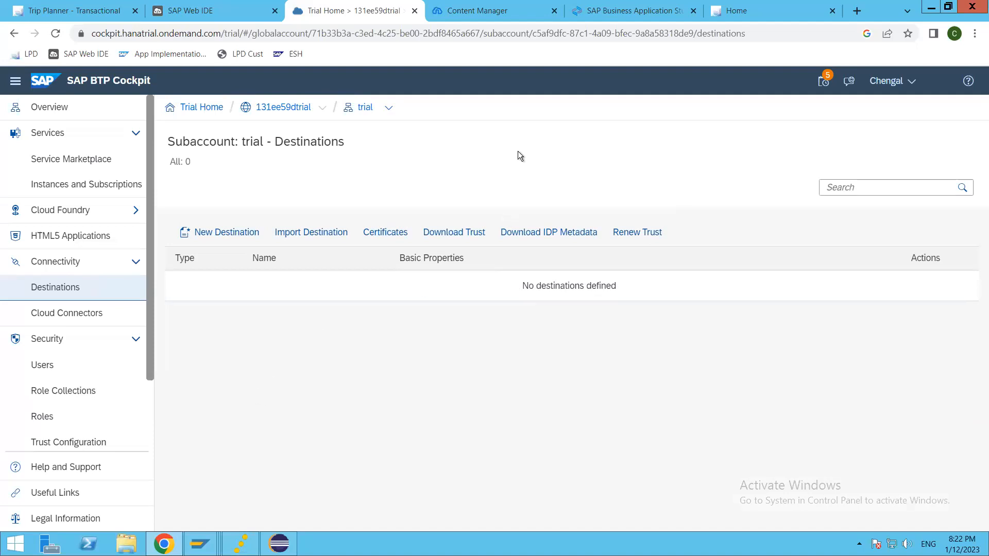
left_click(613, 12)
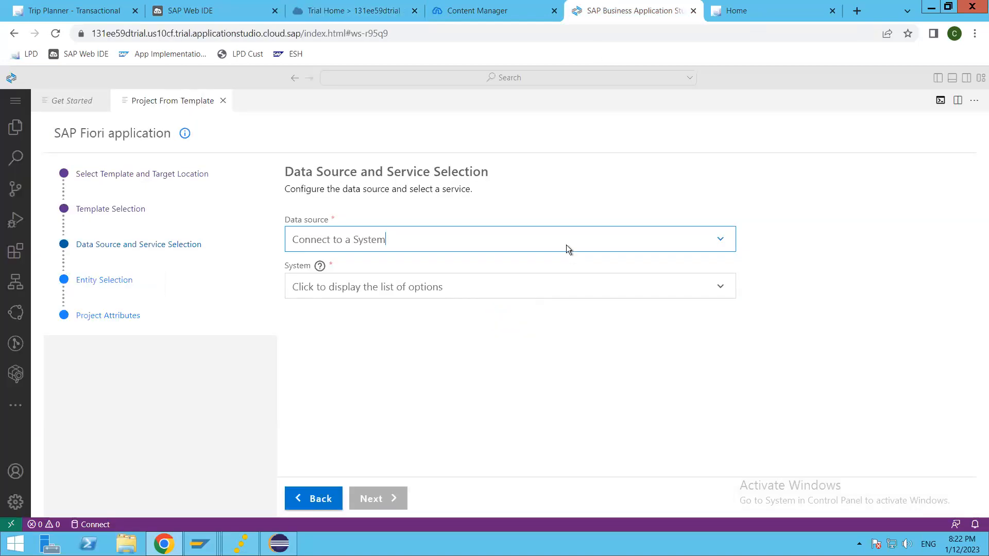
Check the available systems list, then switch to the Content Manager showing the Everyone item.
left_click(719, 288)
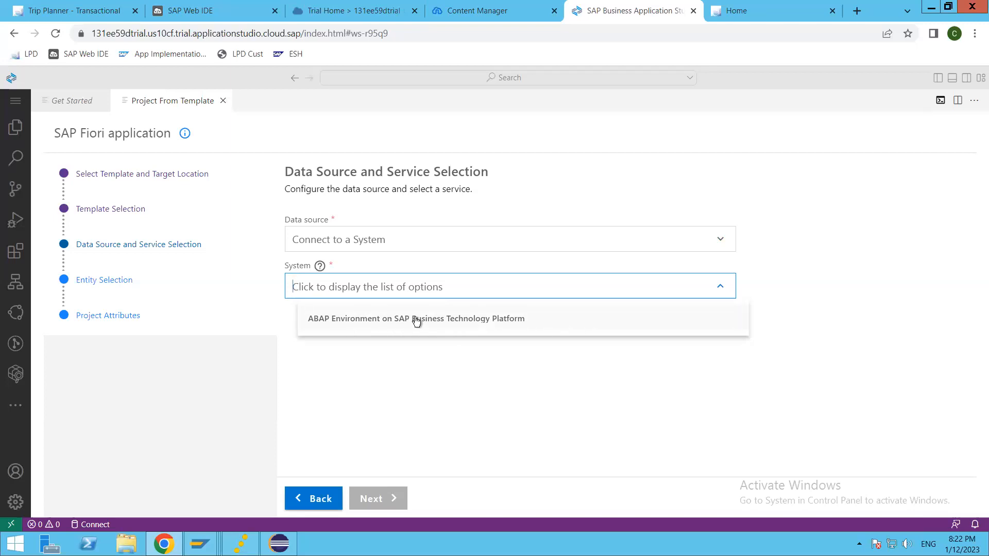
left_click(484, 8)
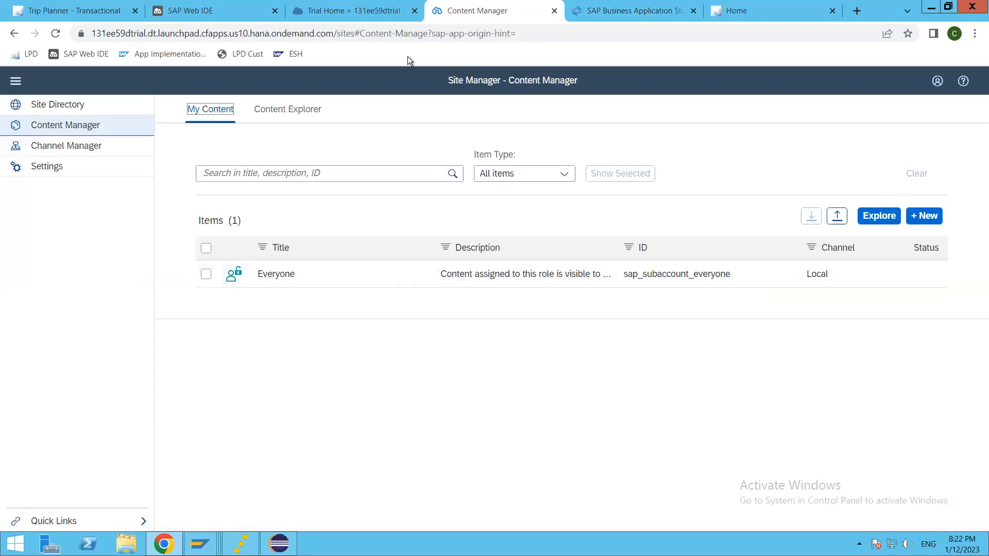
Review the trial subaccount's service instances in BTP Cockpit, then return to the Fiori wizard.
left_click(366, 9)
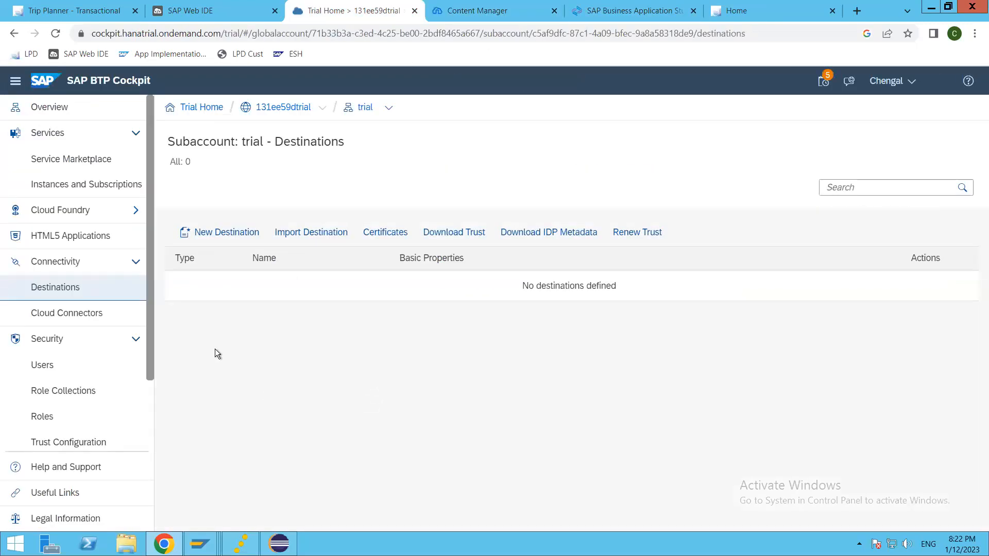
left_click(135, 186)
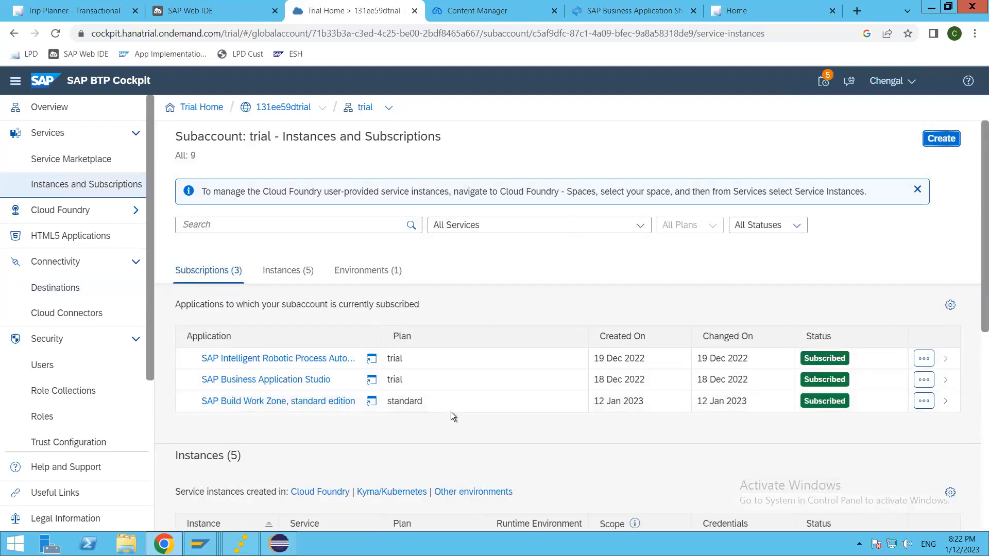
left_click(287, 272)
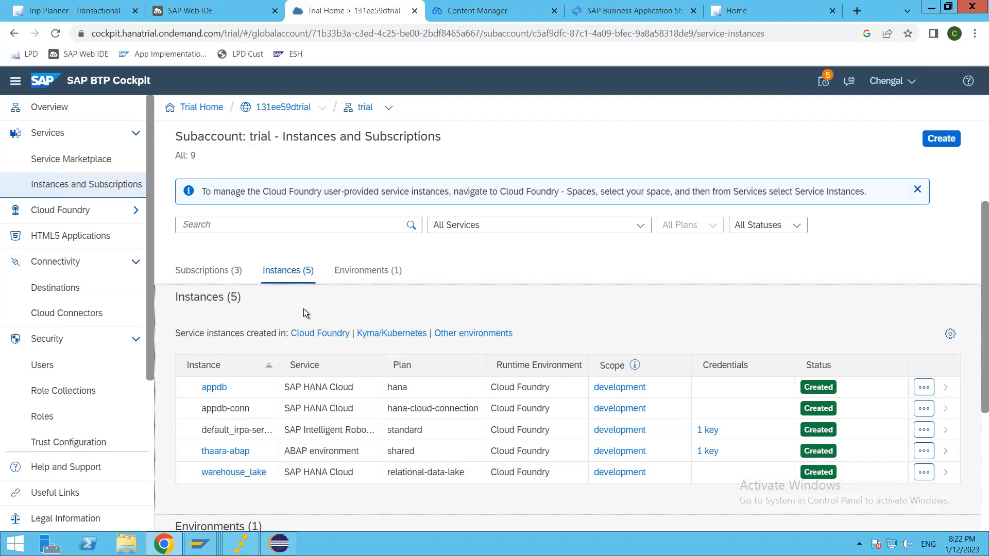
scroll(304, 308, "up", 1)
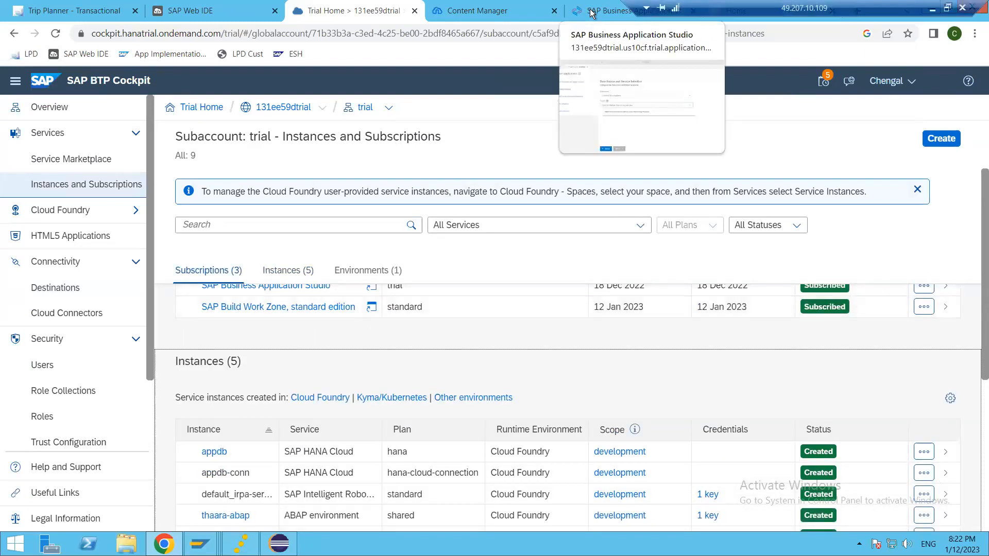
left_click(593, 12)
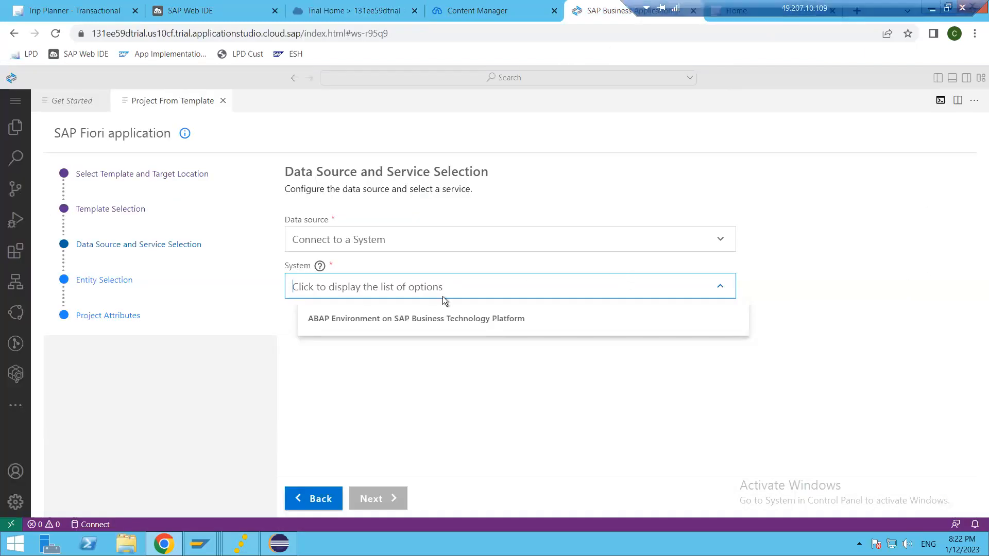
Set the system to ABAP Environment on SAP Business Technology Platform, then open the Manage menu.
left_click(397, 325)
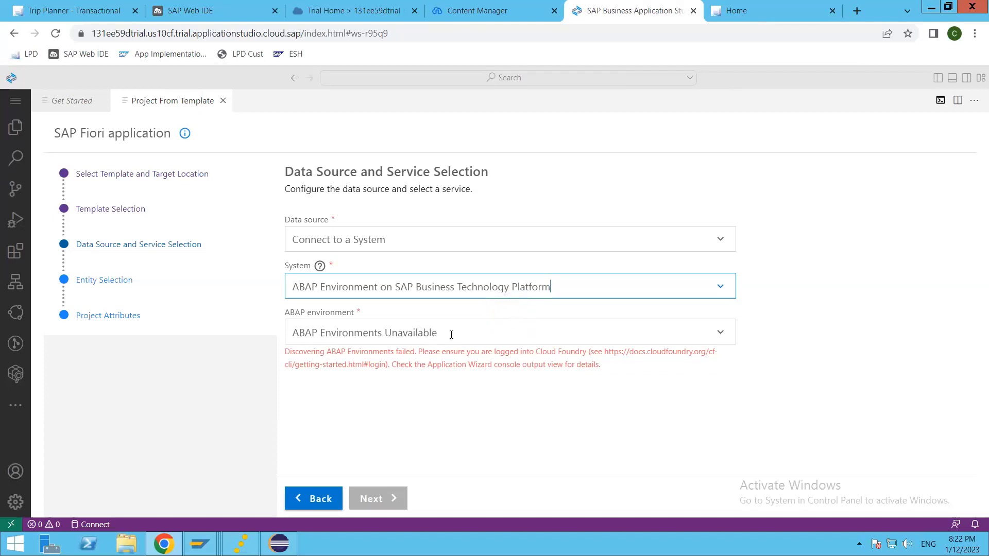
left_click(724, 332)
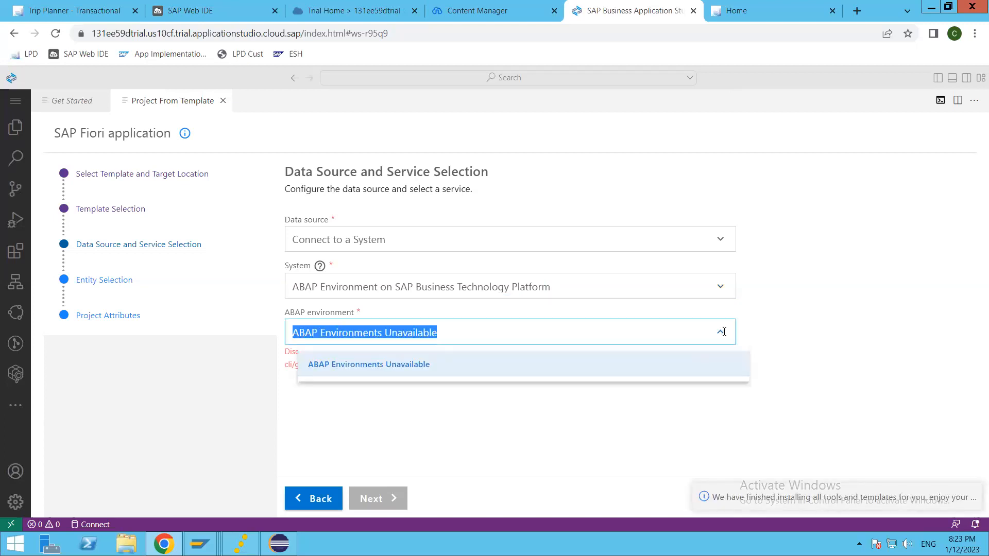
left_click(434, 367)
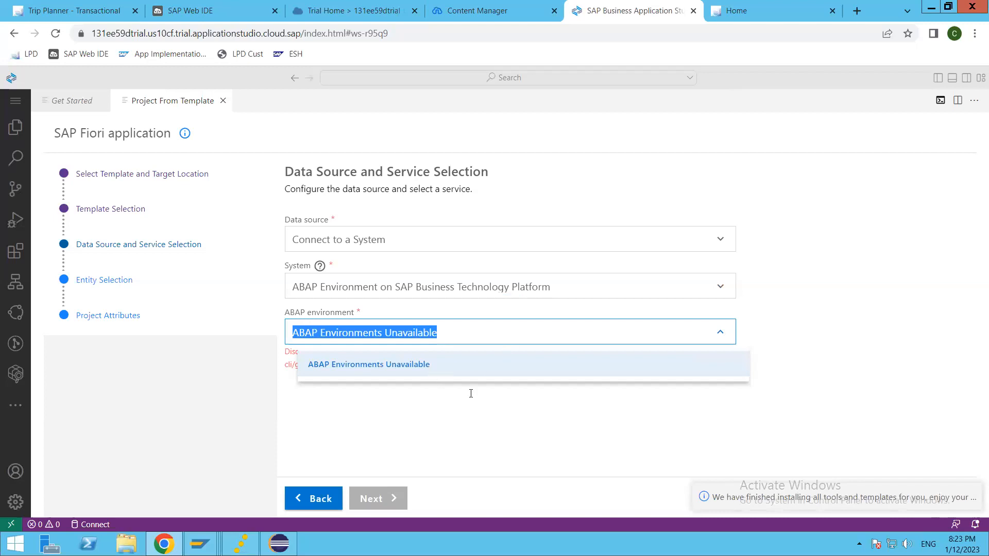
left_click(517, 418)
left_click(314, 328)
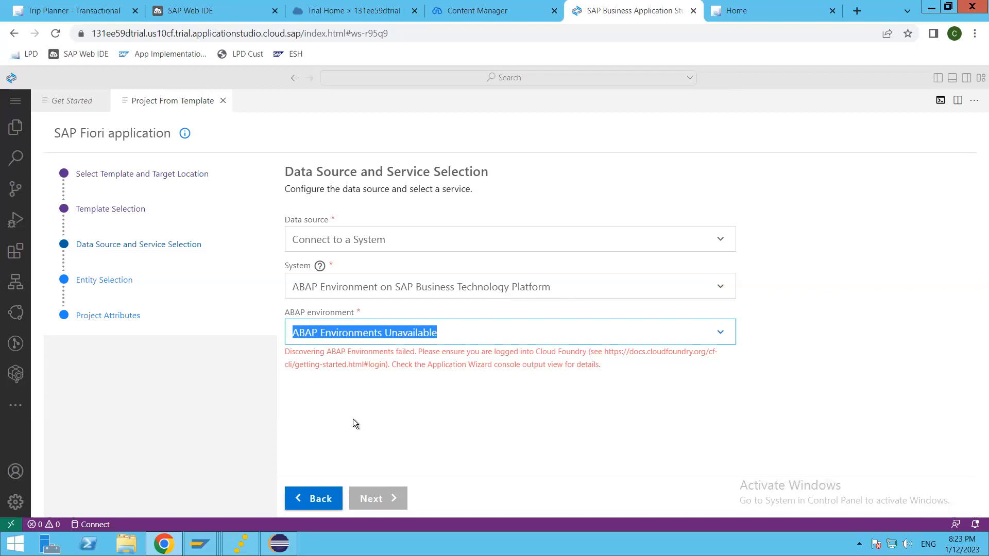
left_click(9, 503)
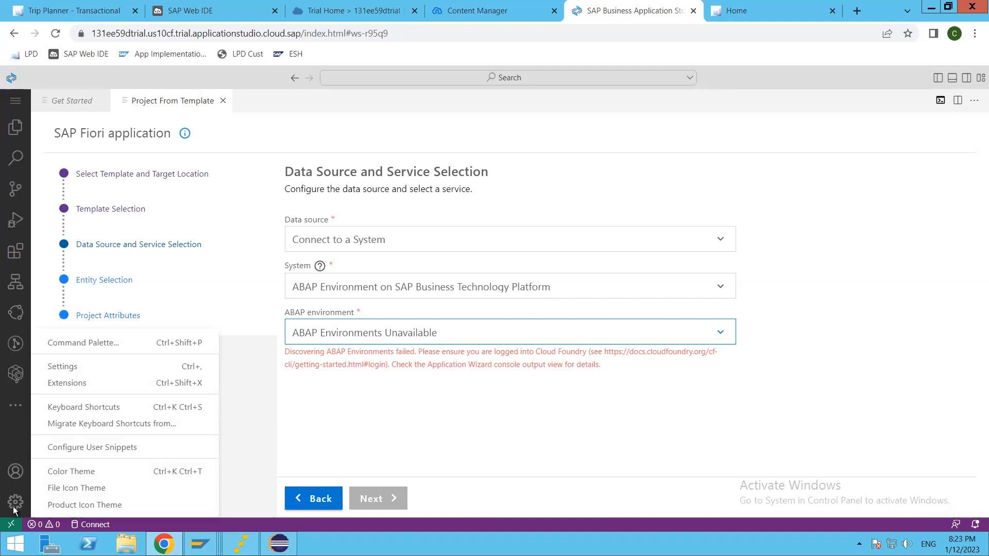
Run CF: Login to Cloud Foundry and sign in with the account's e-mail and password.
left_click(84, 342)
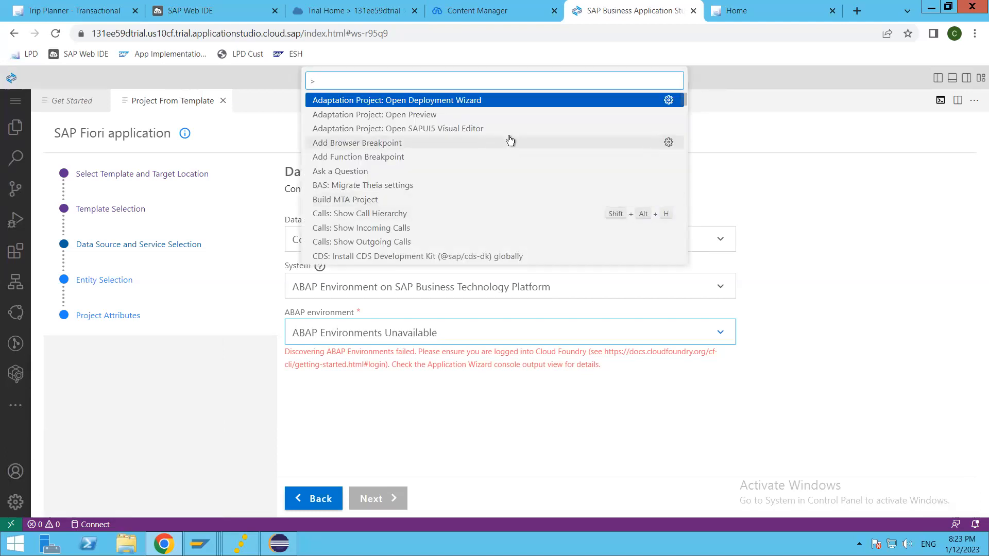
type("cf")
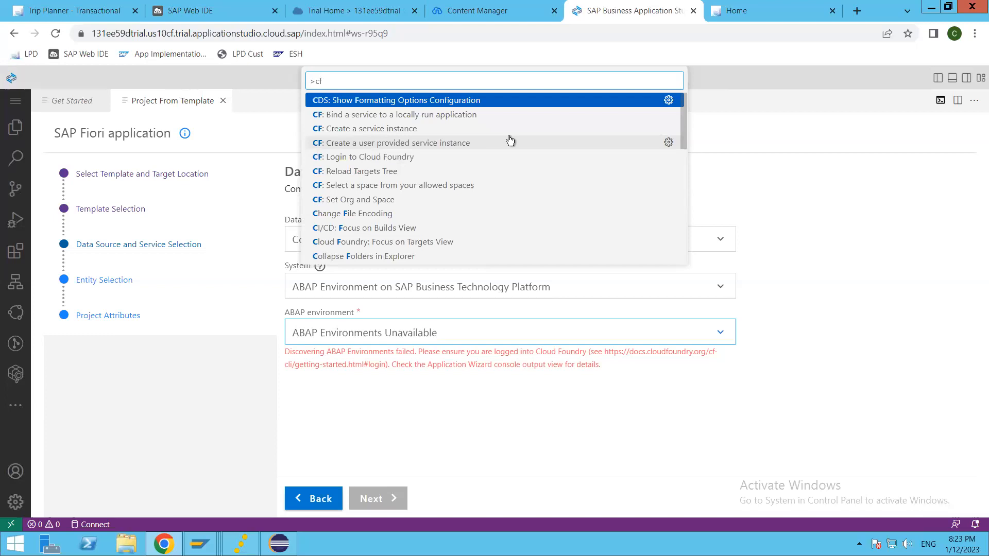
left_click(357, 157)
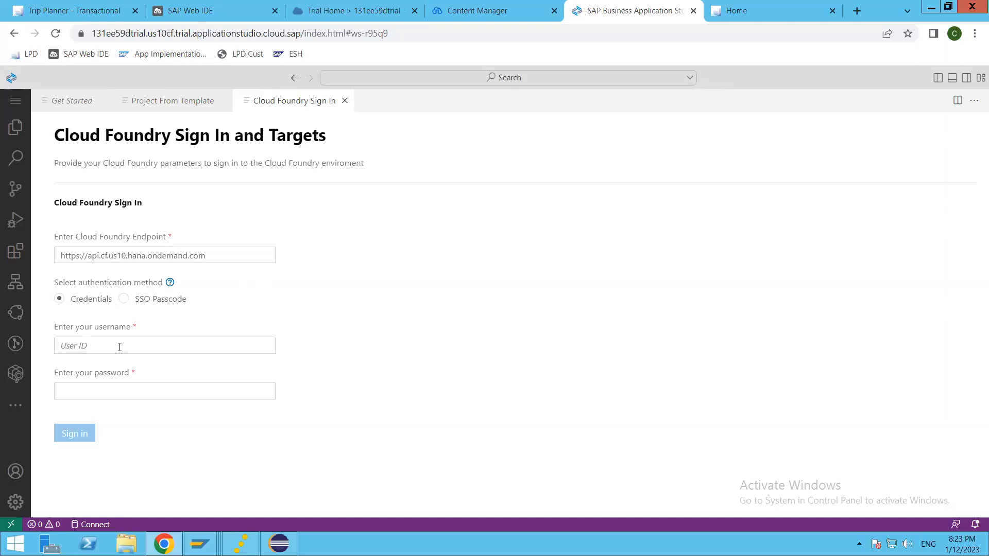
left_click(105, 348)
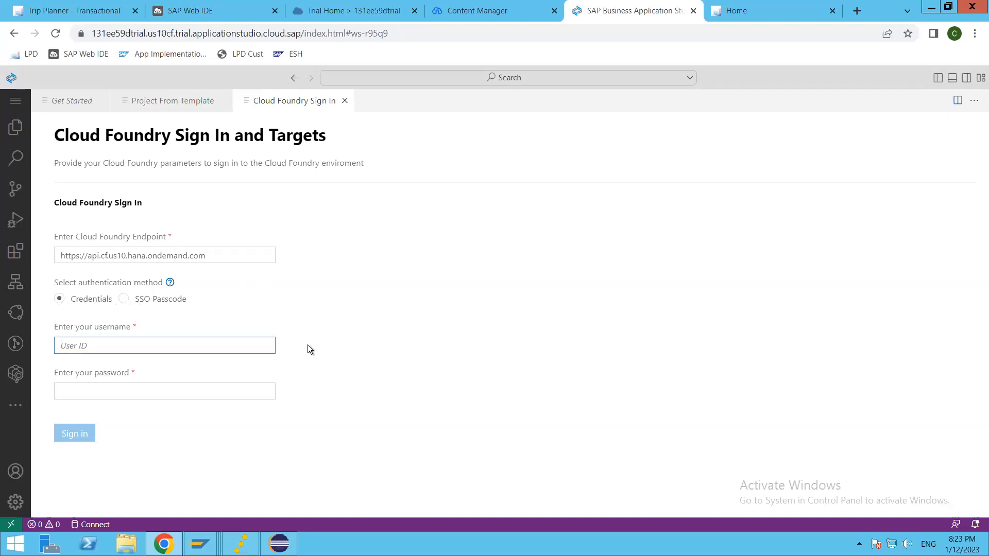
key("Tab")
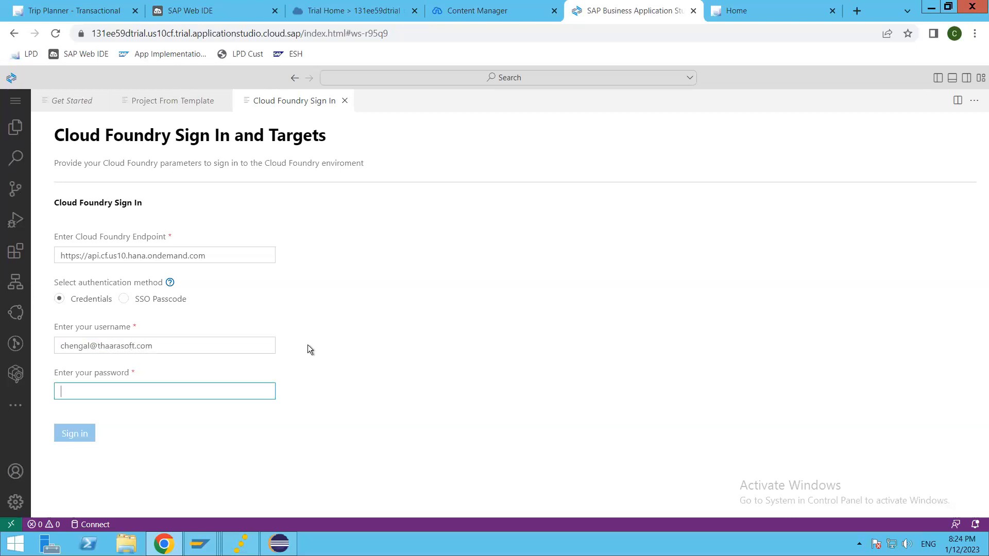
type("*********")
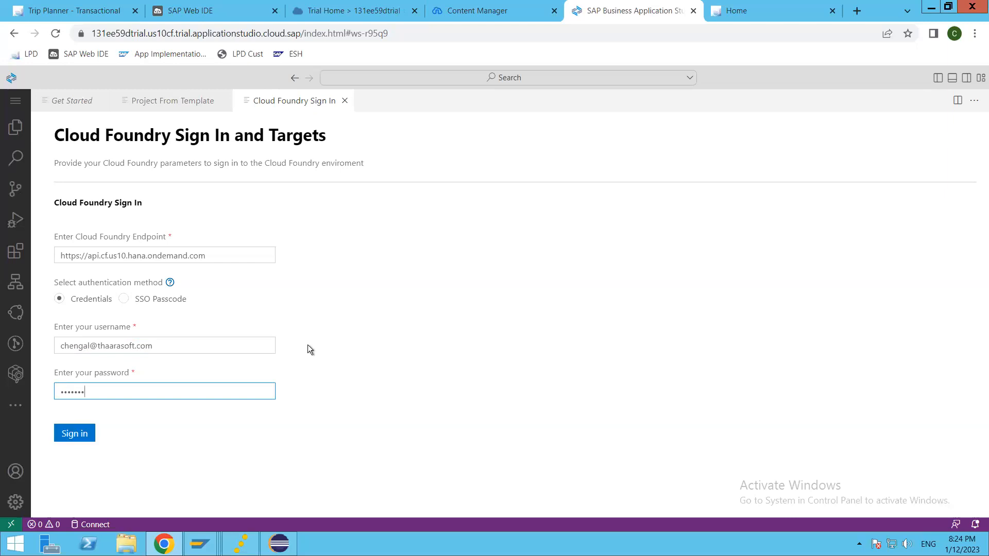
type("***")
left_click(77, 436)
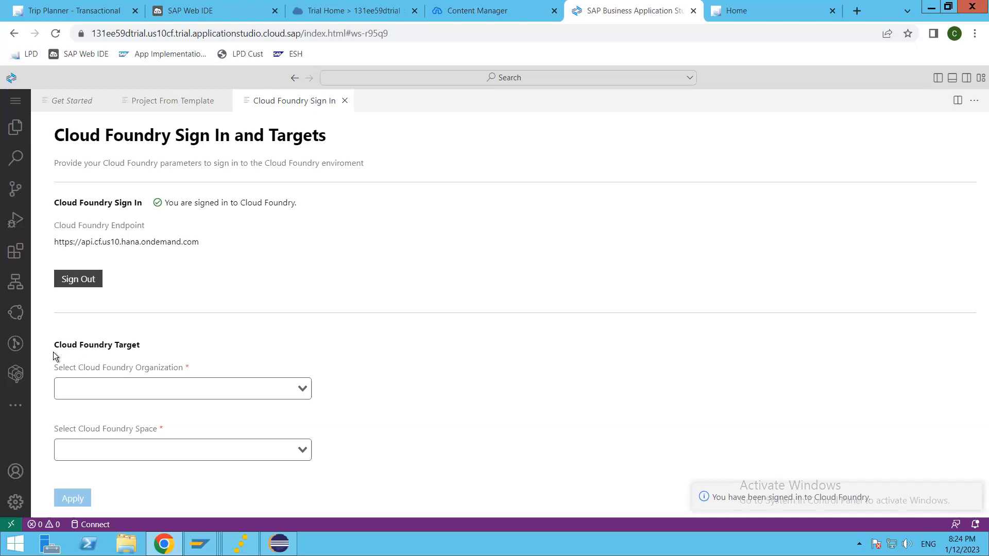
Find the organization and space lists empty, then close the Cloud Foundry sign-in page.
left_click(303, 389)
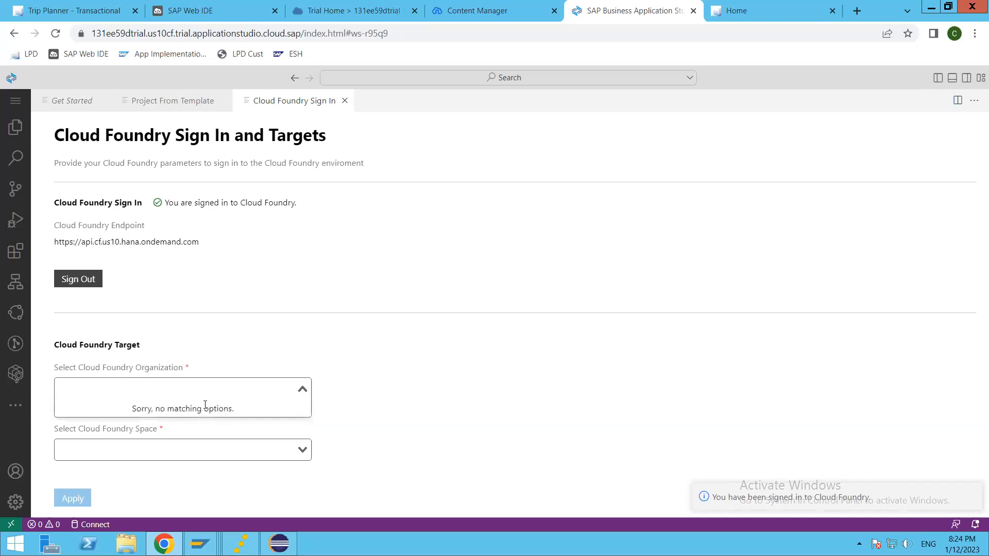
left_click(280, 373)
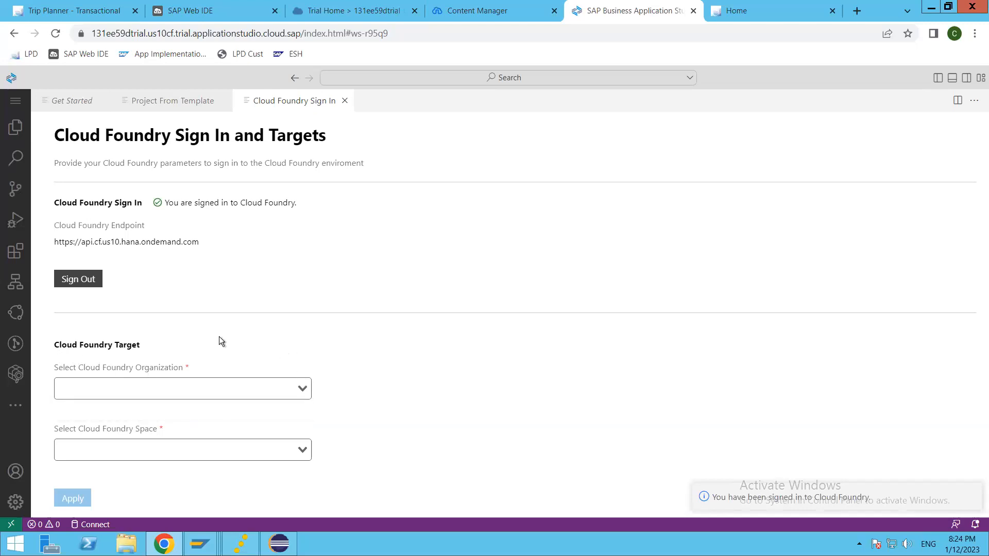
left_click(303, 389)
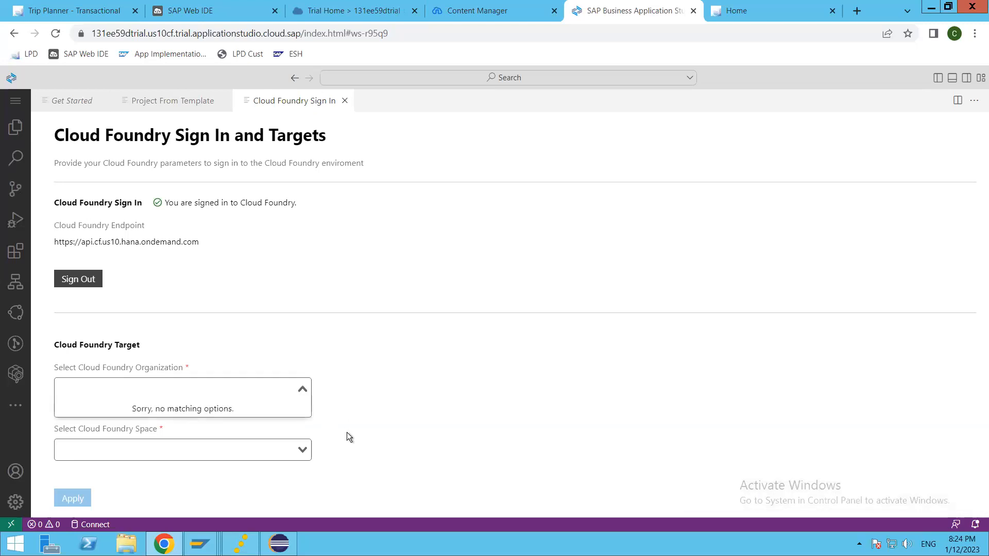
left_click(303, 449)
left_click(407, 425)
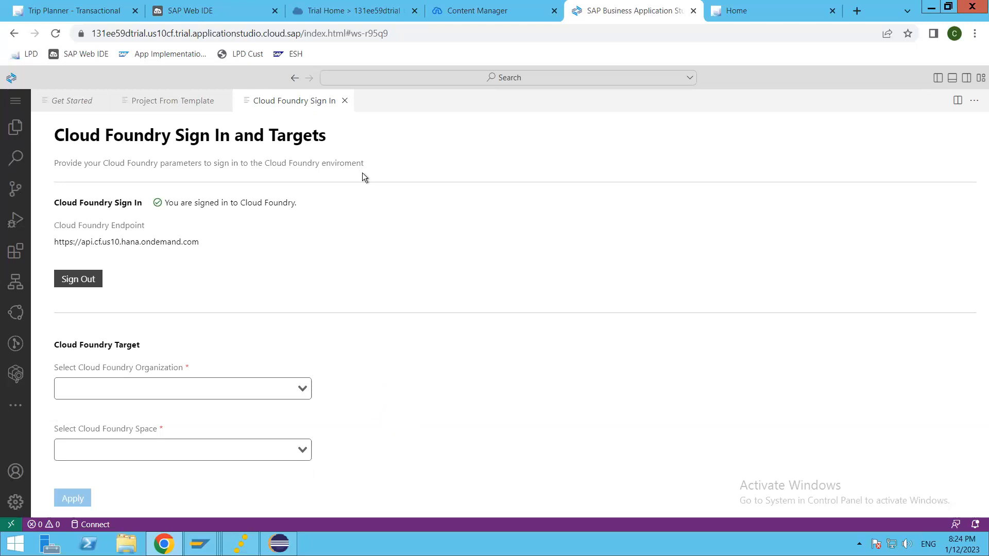
left_click(345, 101)
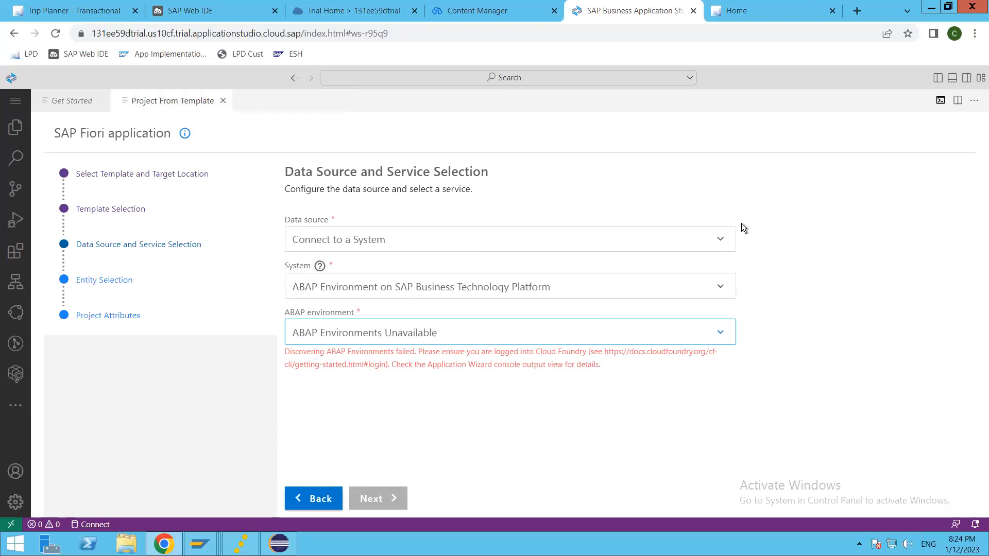
Toggle the data source to Connect to an OData Service and back to Connect to a System, then go Next.
left_click(463, 240)
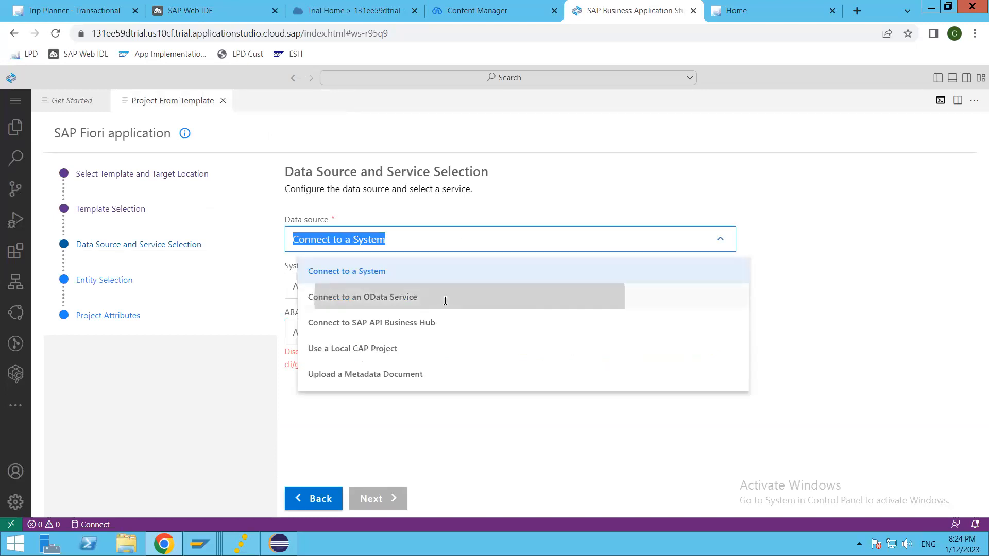
left_click(404, 294)
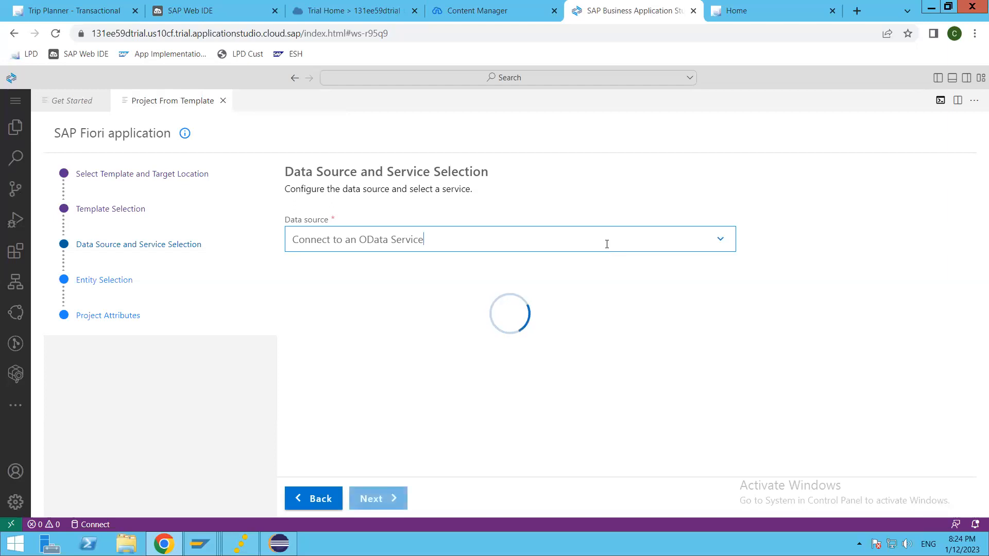
left_click(720, 235)
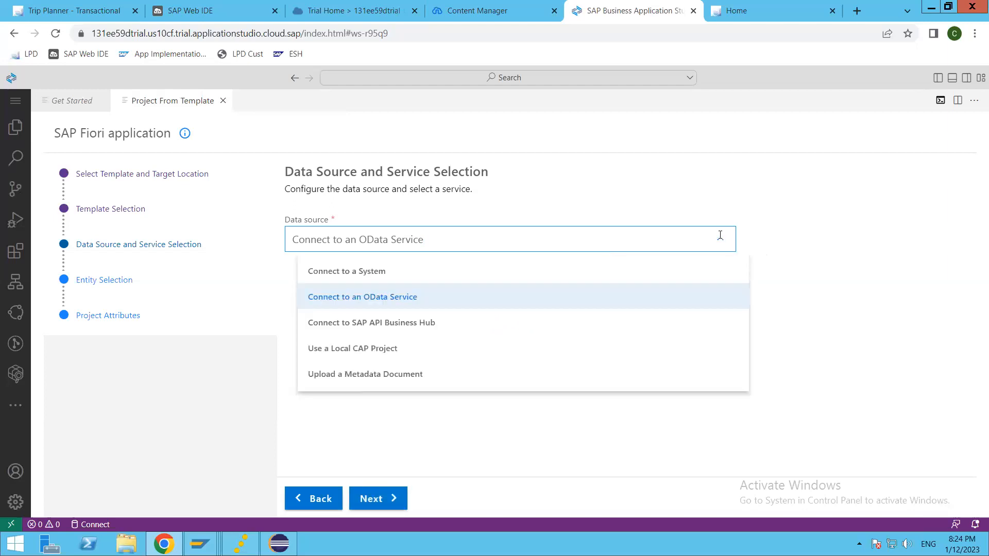
left_click(376, 273)
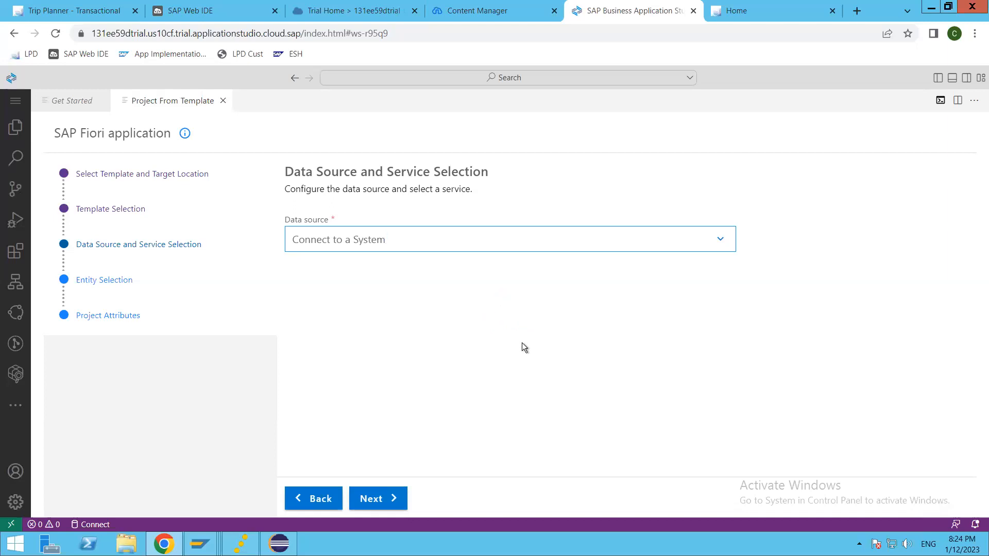
left_click(376, 499)
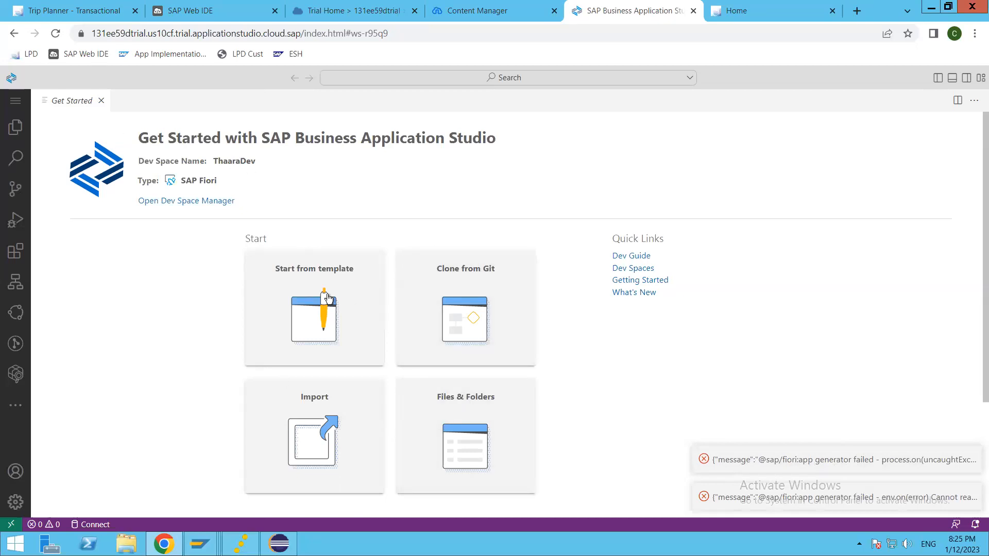
Start a new SAP Fiori application from template using the List Report Page floorplan.
left_click(323, 288)
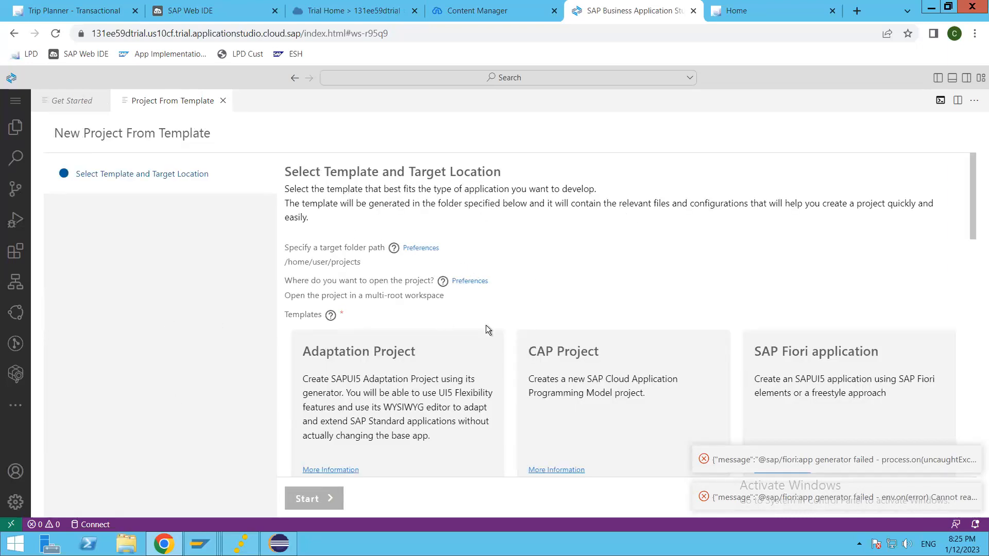
left_click(772, 400)
scroll(295, 452, "down", 5)
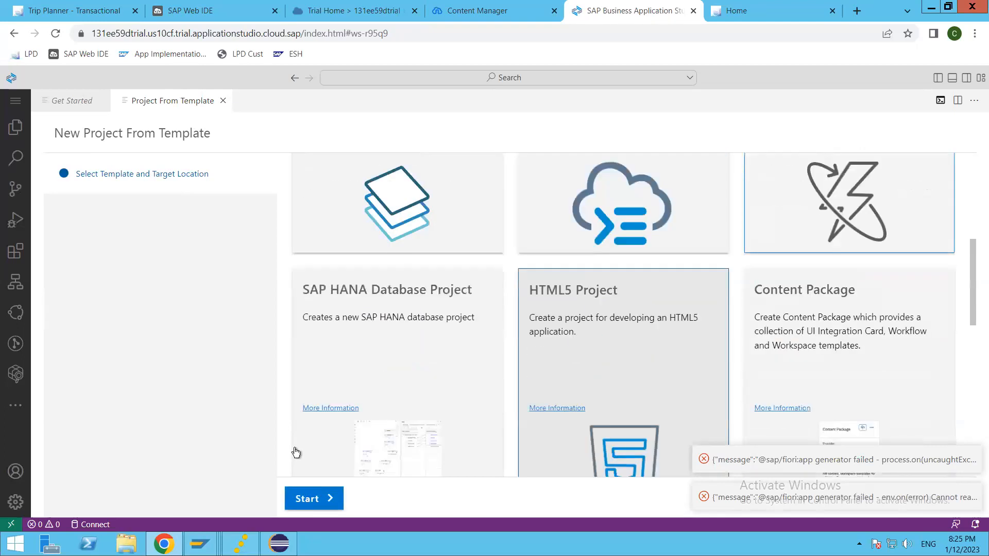
scroll(309, 484, "down", 7)
left_click(317, 498)
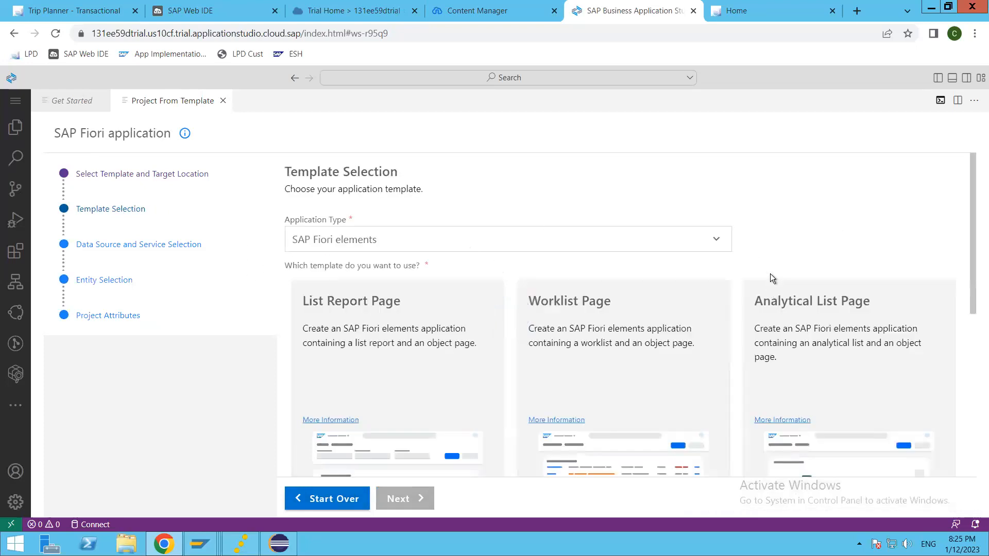
left_click(418, 381)
left_click(410, 508)
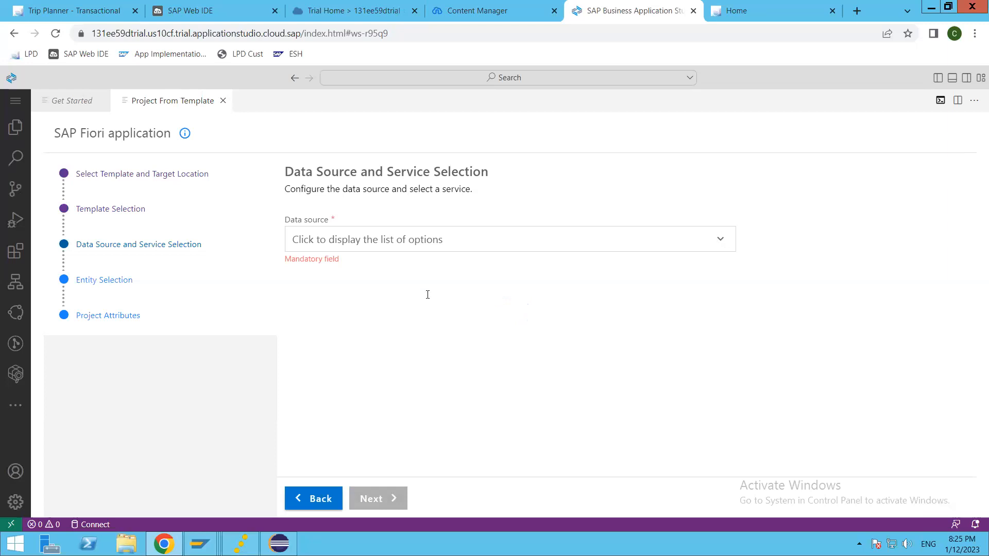
Set data source to Connect to a System and system to ABAP Environment on SAP Business Technology Platform.
left_click(360, 239)
left_click(344, 274)
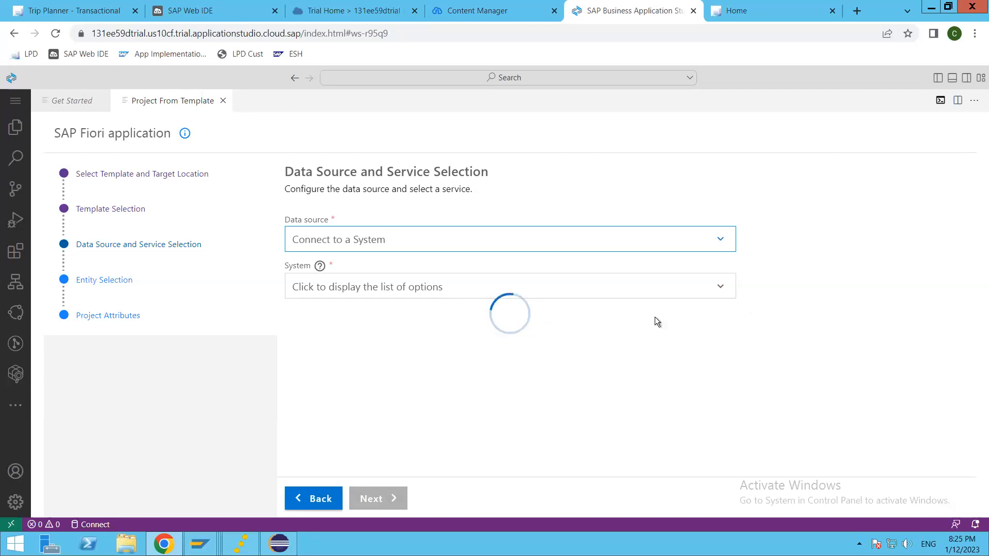
left_click(719, 287)
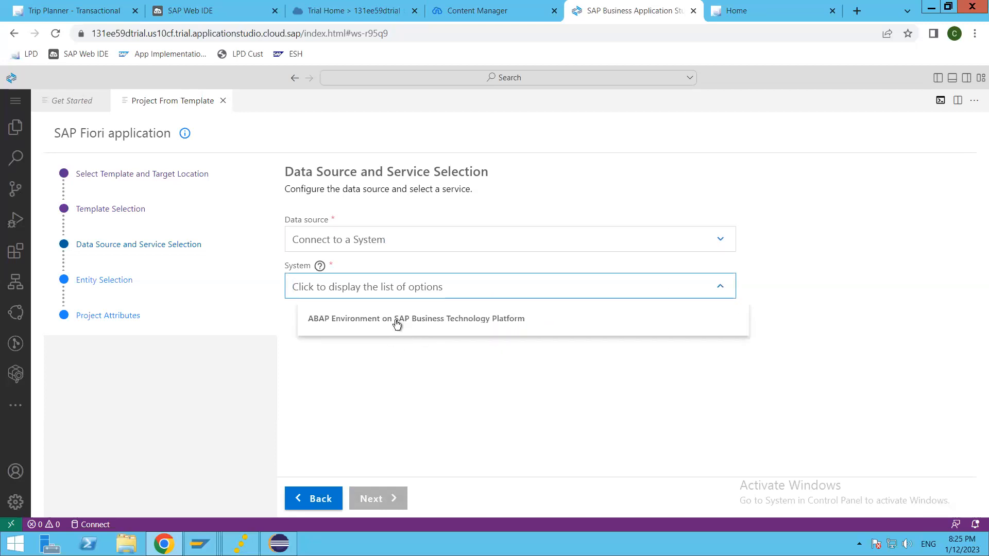
left_click(397, 319)
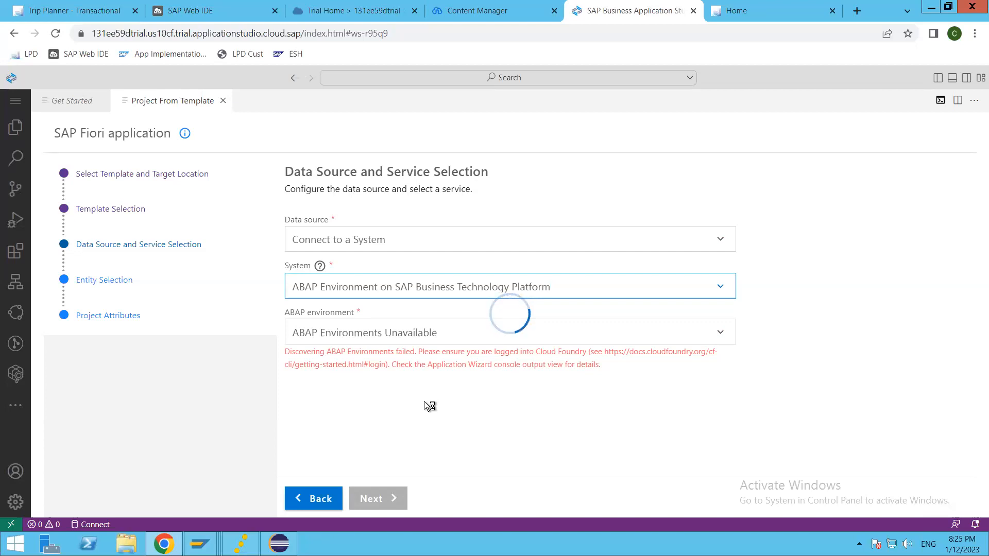
Leave the wizard and bring up the Eclipse ABAP workspace from the taskbar.
left_click(484, 410)
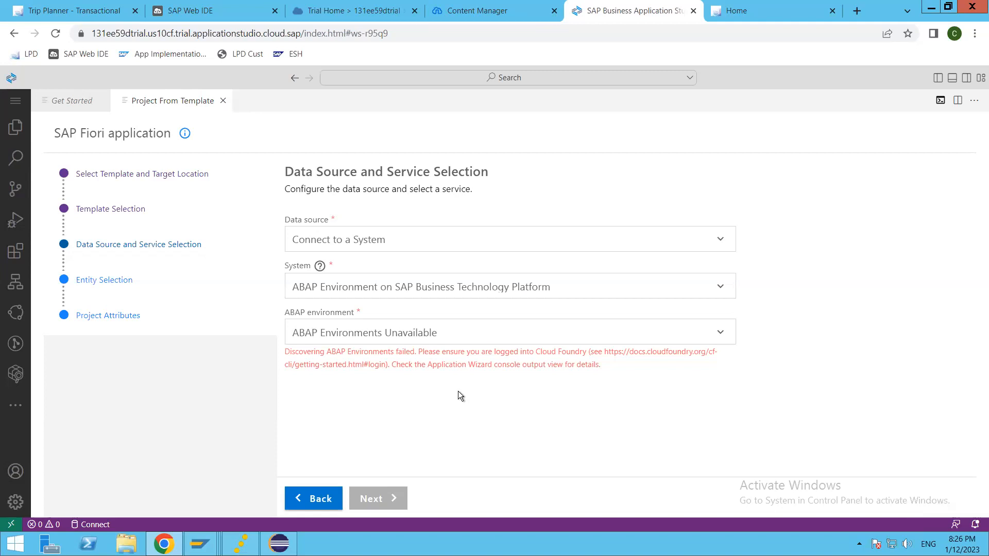
left_click(278, 544)
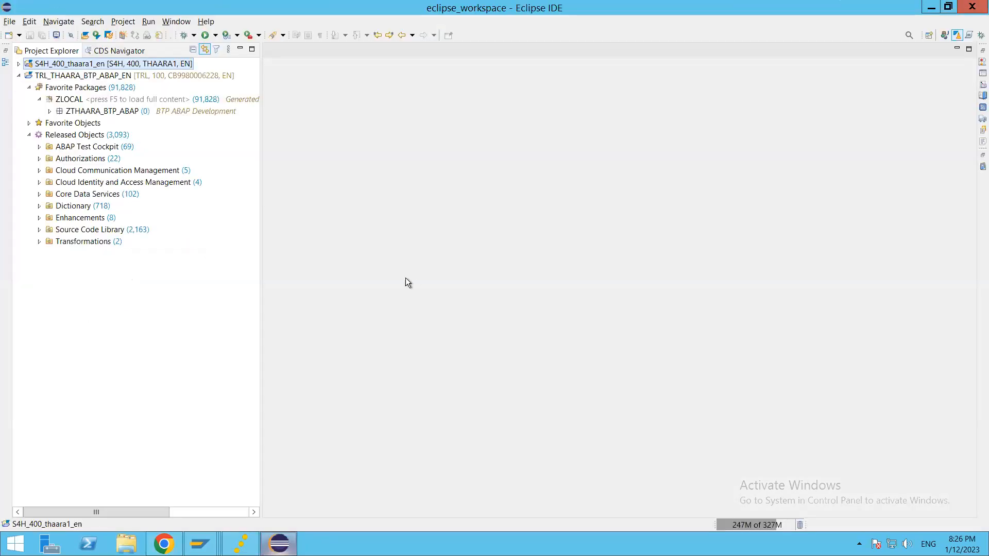
Inspect the TRL_THAARA_BTP_ABAP_EN project in Project Explorer, then return to the Business Application Studio wizard.
left_click(72, 76)
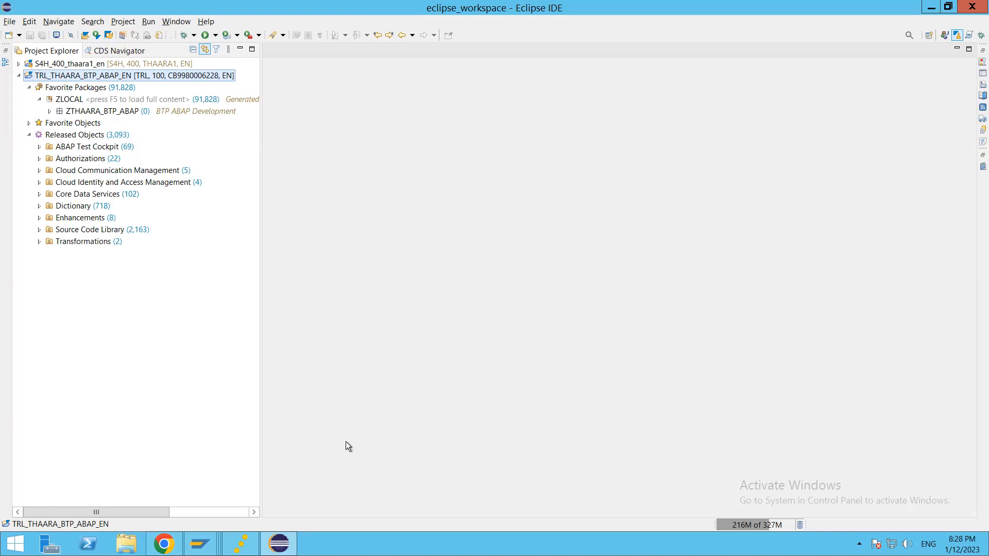
key("alt+Tab")
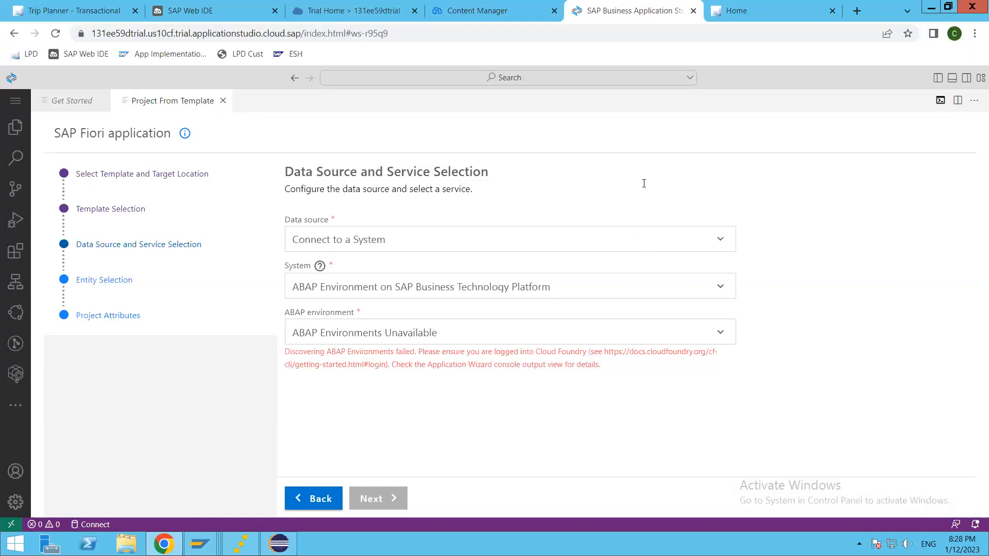